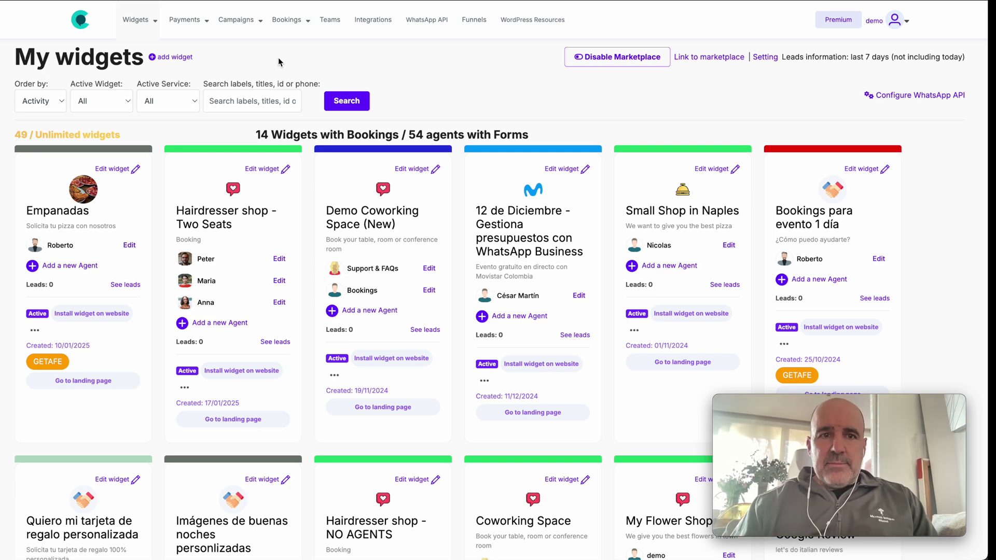
- Create the 'My Company' widget with header 'We help you with Google Ads' and the coin logo
left_click(180, 57)
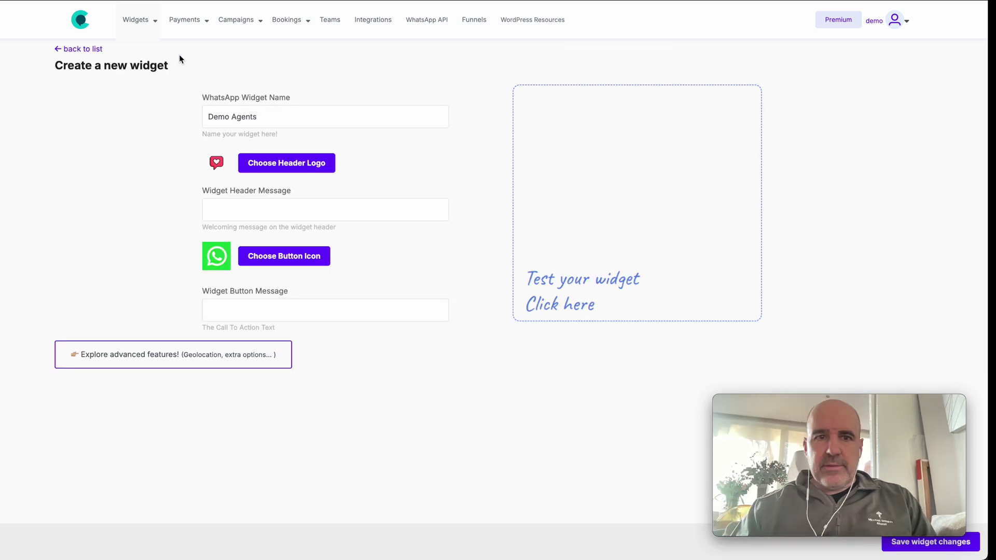
triple_click(286, 119)
type("My Company")
left_click(314, 211)
type("We help you with Googlea")
key("BackSpace")
key("BackSpace")
type("Ads")
left_click(301, 169)
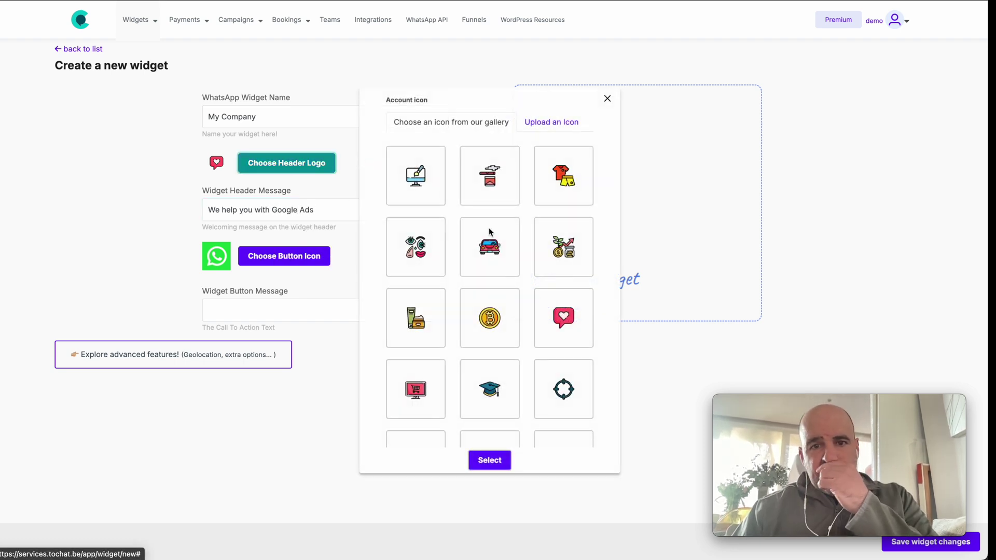
left_click(490, 322)
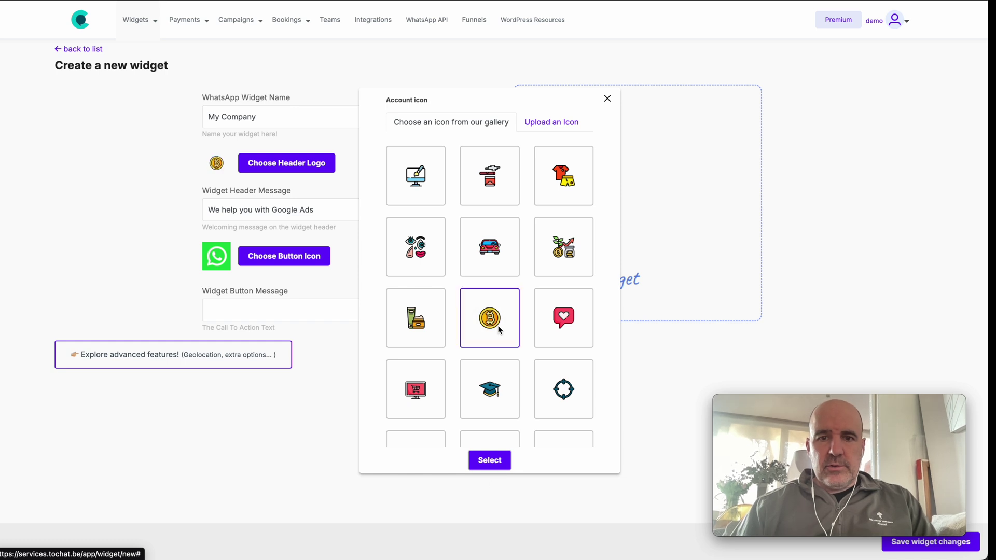
left_click(490, 460)
- Save the widget and give its new agent a name, a black-shirt avatar and a WhatsApp number
mouse_move(894, 437)
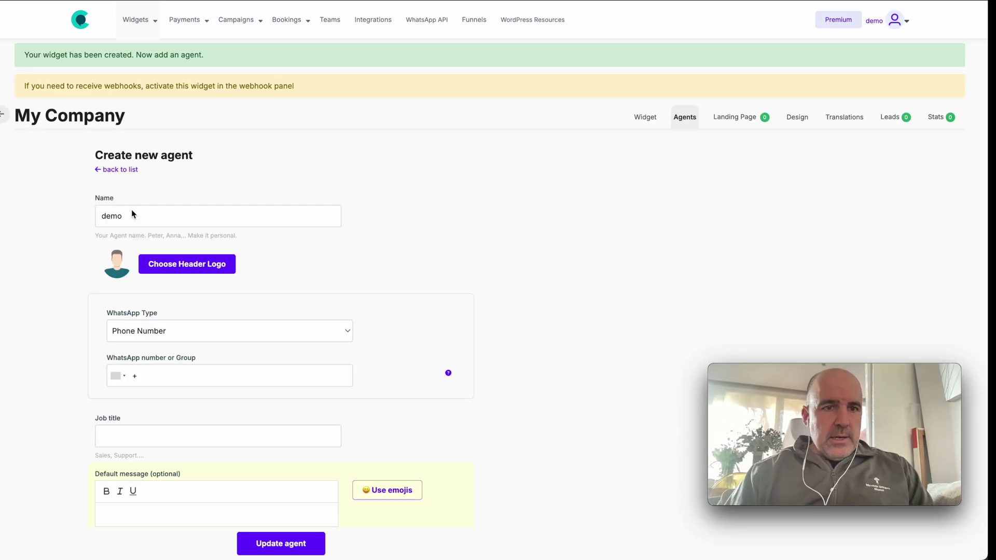
double_click(132, 209)
type("Cesar")
key("Tab")
key("Return")
left_click(566, 249)
left_click(564, 196)
left_click(489, 461)
left_click(182, 382)
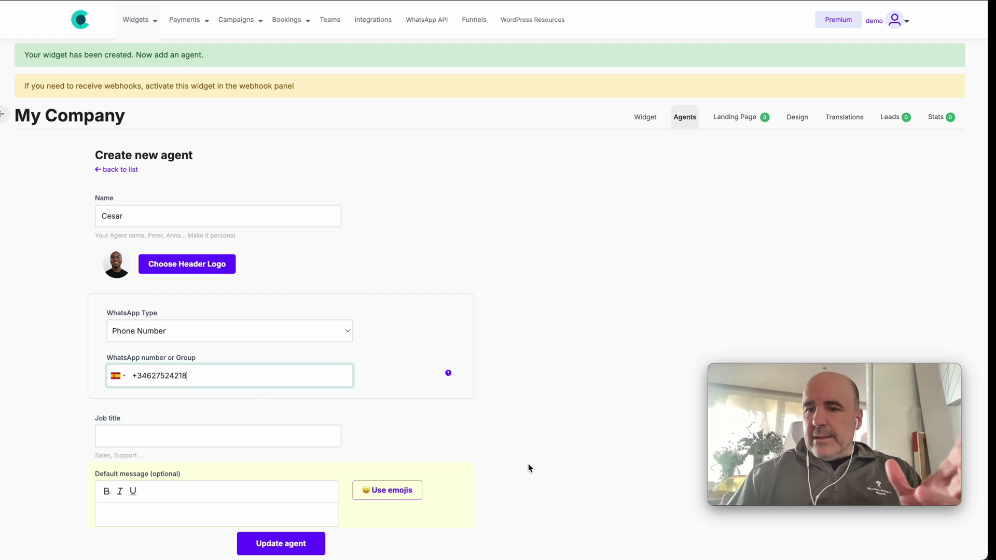
- Update the agent, then open the form template chooser from its row's +Add form
left_click(299, 544)
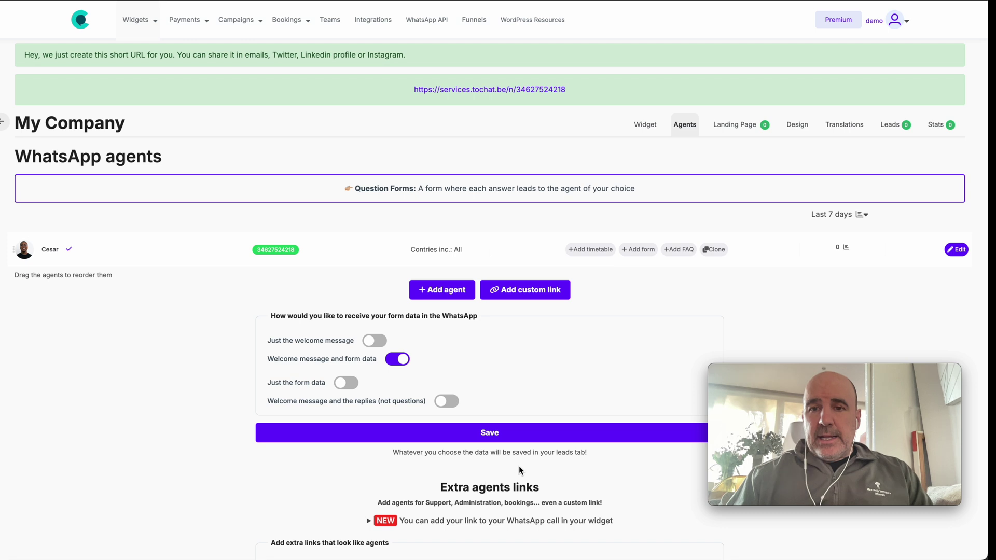
left_click(638, 250)
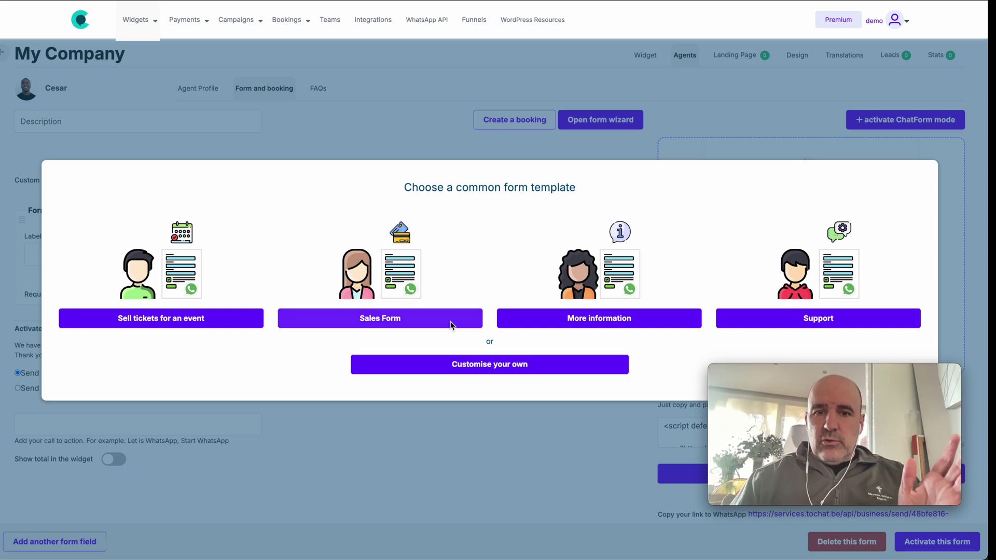
- Apply the Sales Form template to the agent and activate it
left_click(381, 316)
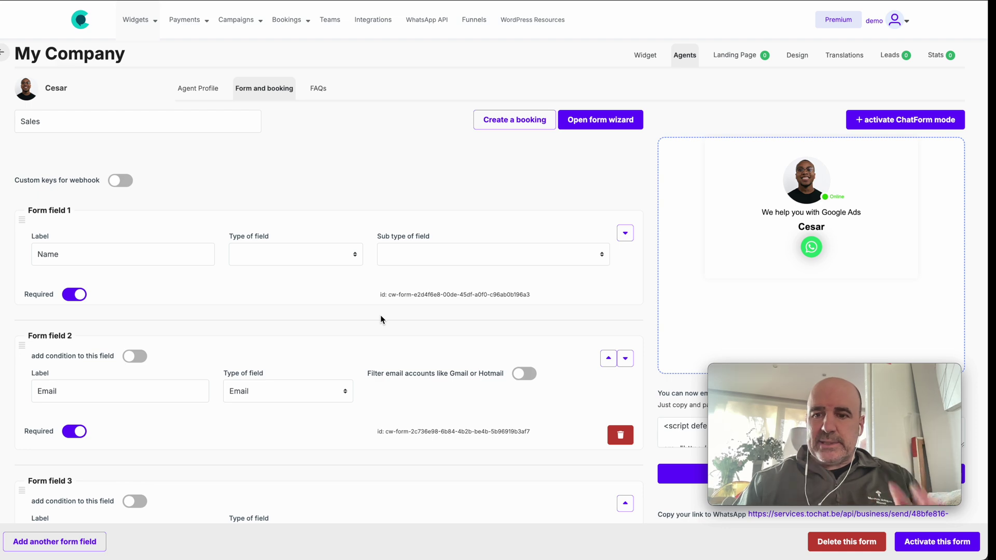
left_click(940, 544)
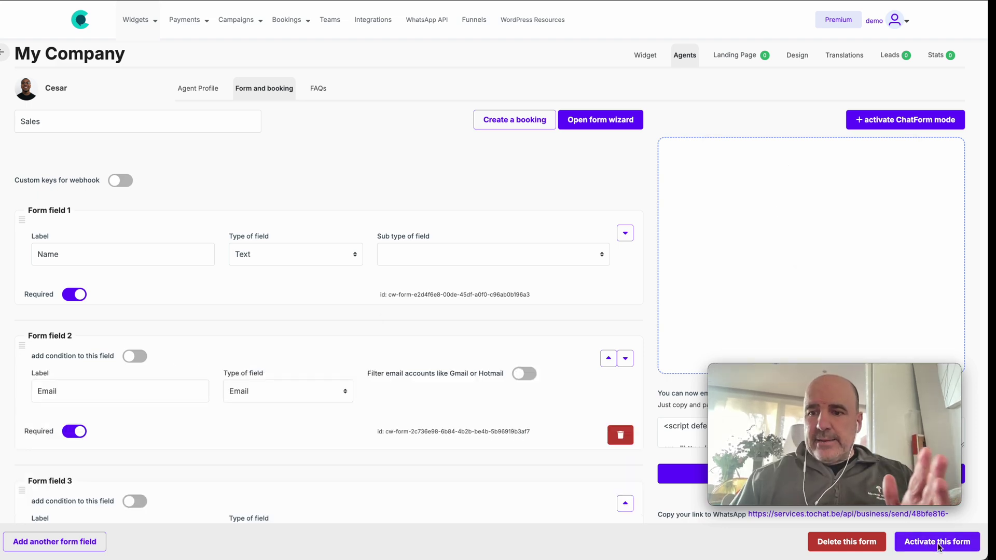
scroll(787, 312, "down", 3)
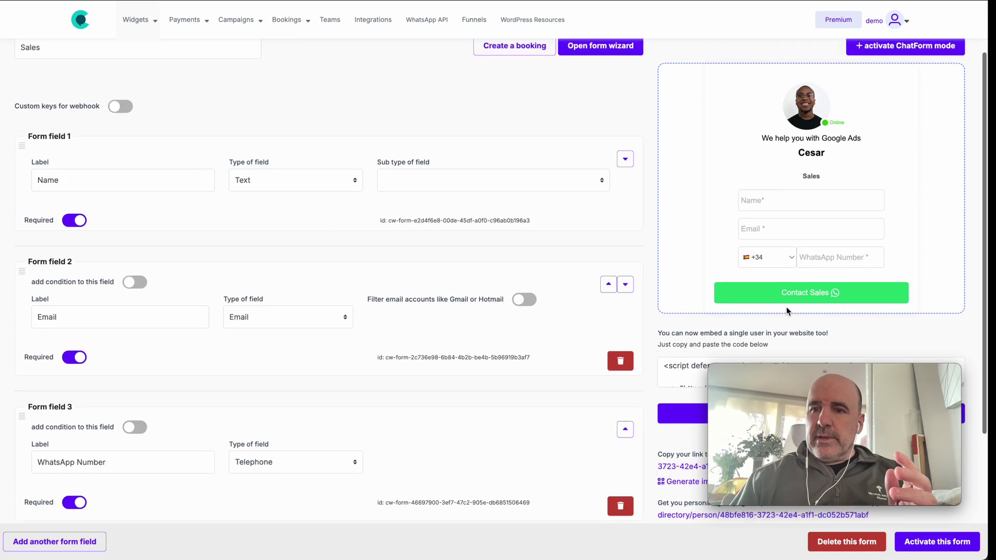
scroll(787, 312, "up", 1)
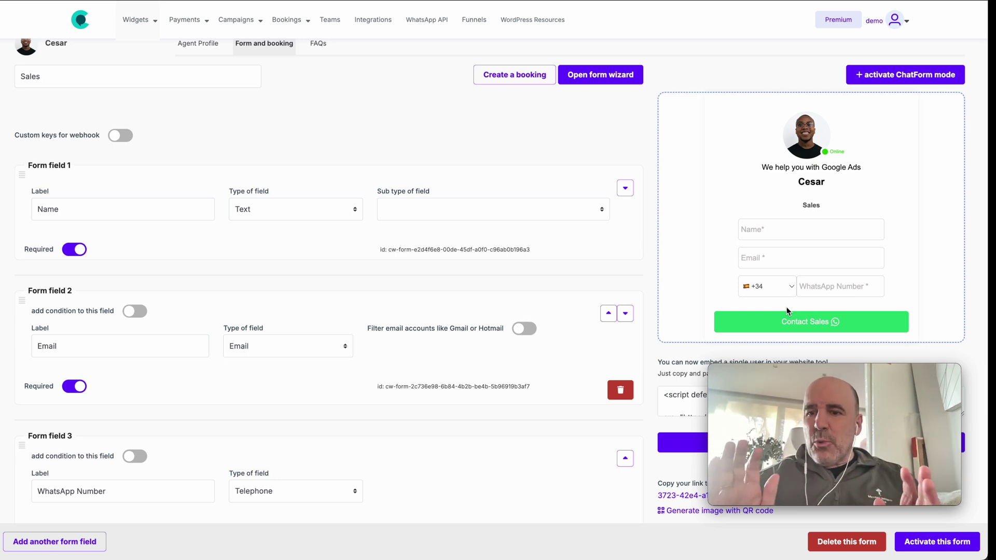
- Try the Name, Email and WhatsApp Number fields in the widget preview
left_click(767, 237)
key("Tab")
key("Tab")
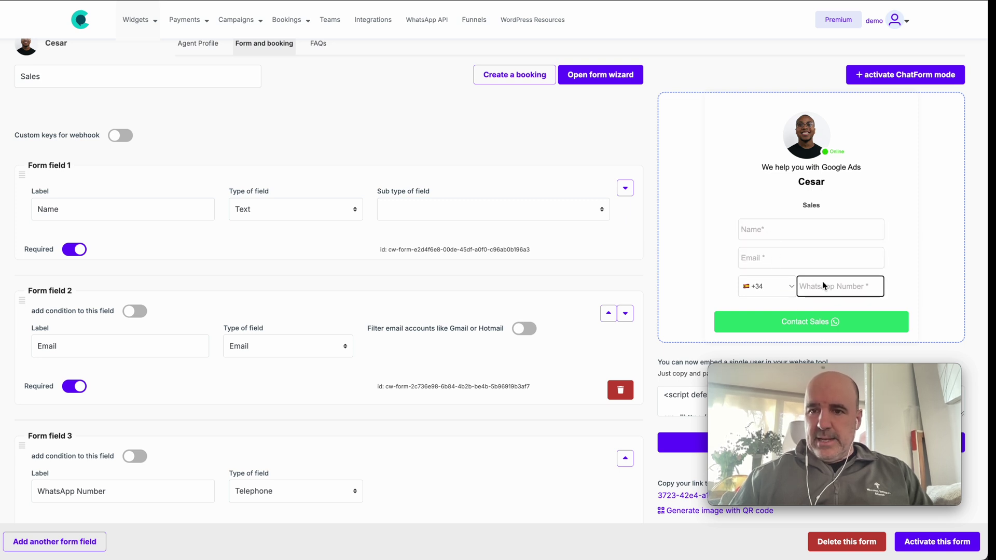
left_click(357, 144)
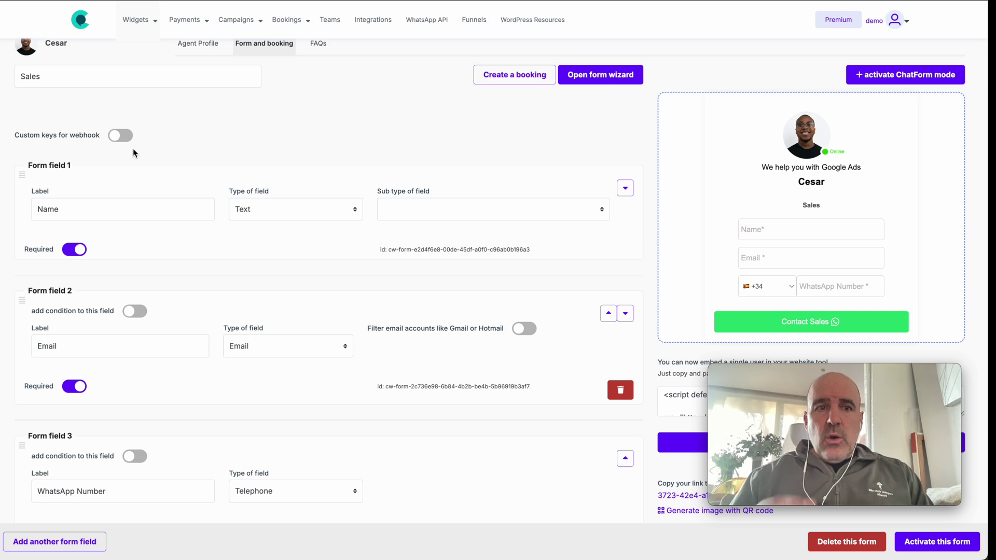
scroll(121, 108, "up", 1)
- Clear the Sales text from the form's Description box
key("shift+Tab")
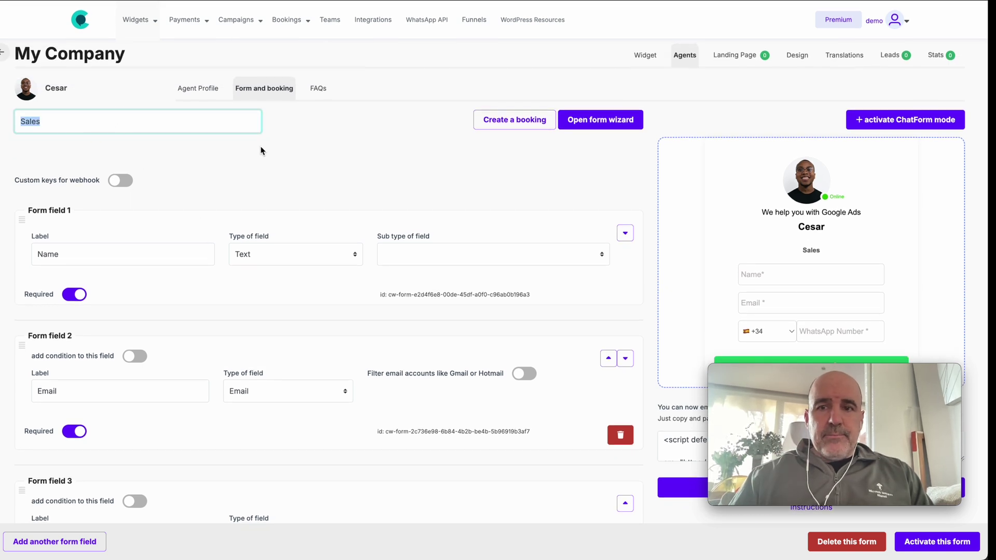
left_click(810, 252)
double_click(134, 124)
key("BackSpace")
left_click(691, 294)
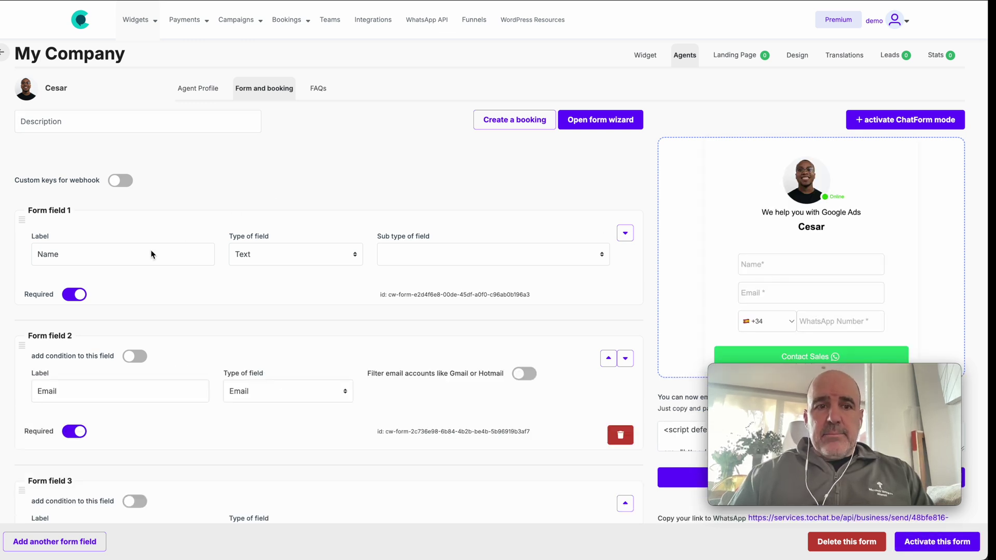
- Keep the Name field as Text, set its sub type to Firstname, and activate the form
left_click(235, 257)
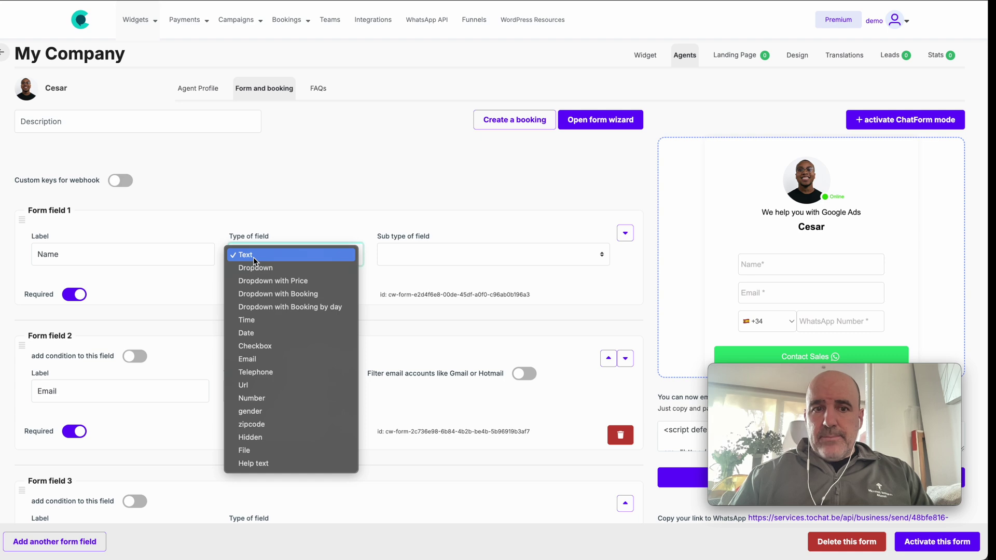
left_click(278, 171)
key("ctrl+plus")
key("ctrl+plus")
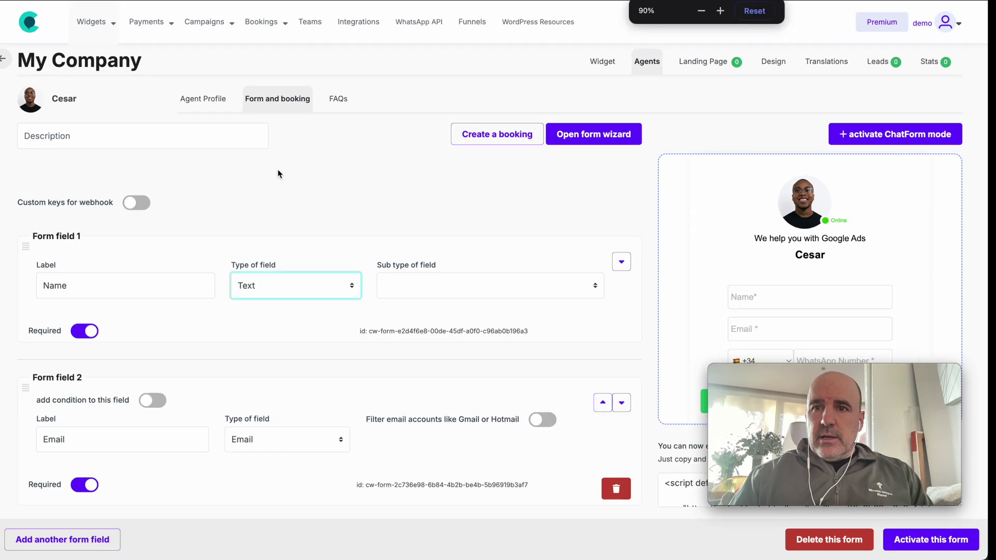
left_click(297, 316)
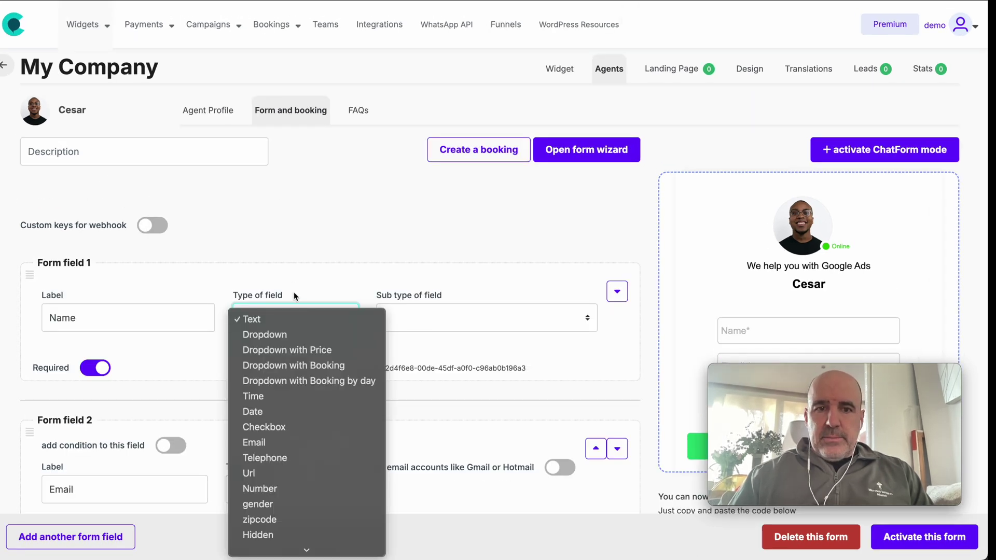
left_click(307, 181)
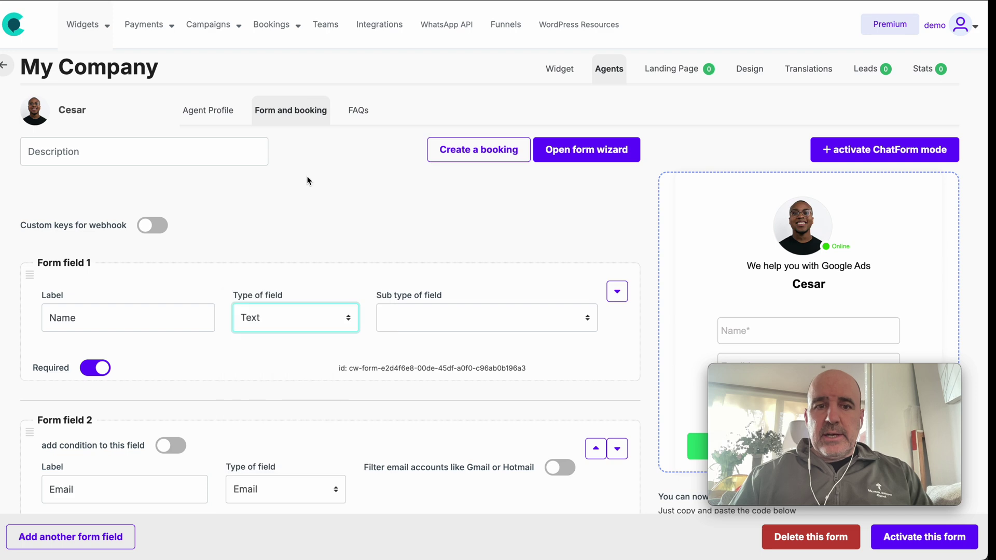
left_click(423, 323)
left_click(434, 350)
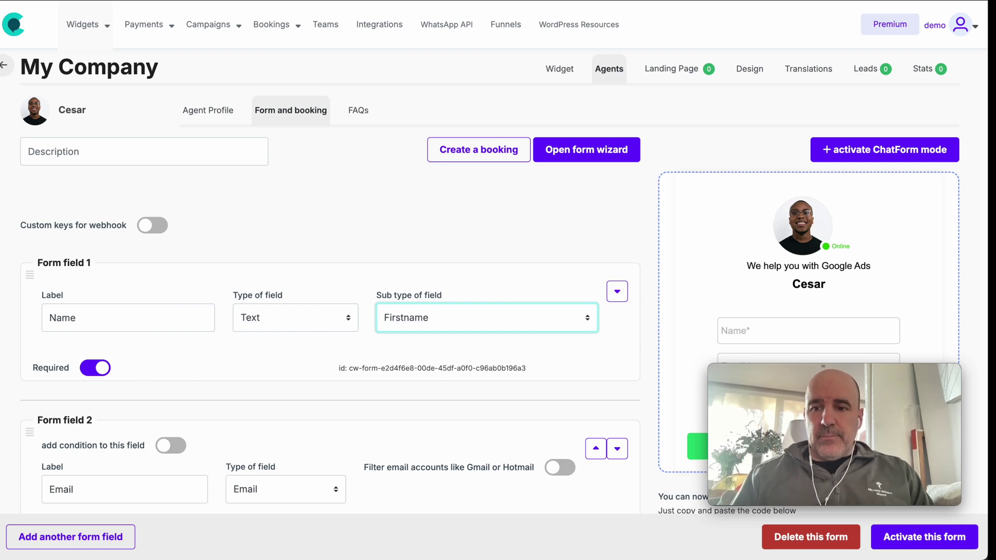
left_click(934, 539)
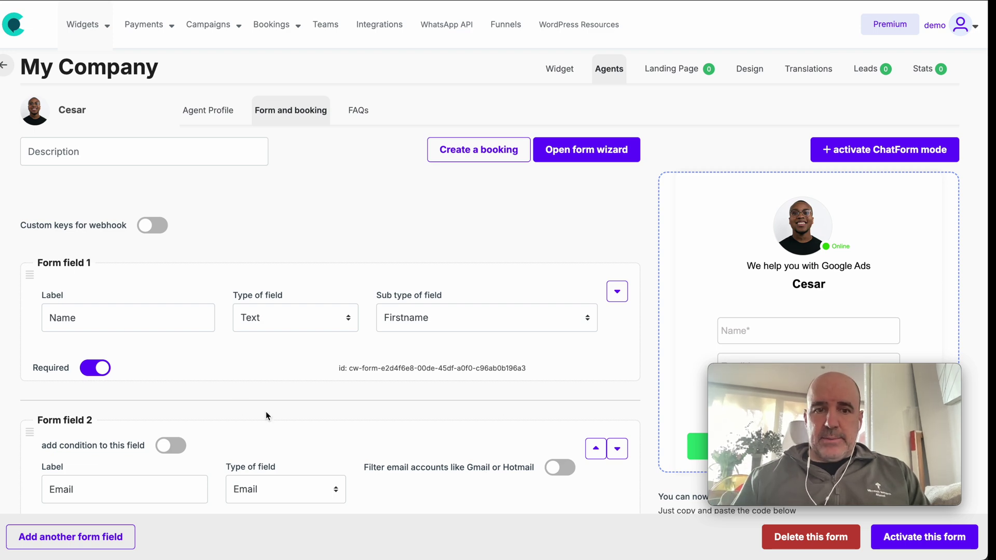
- Keep Email as an Email field and submit 'dadas' in the preview to check validation
scroll(164, 347, "down", 3)
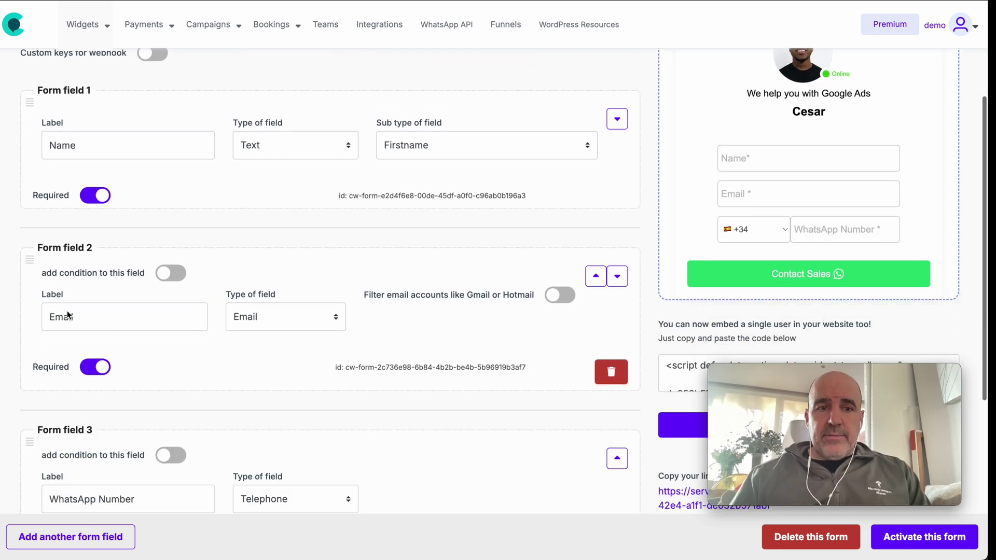
left_click(255, 313)
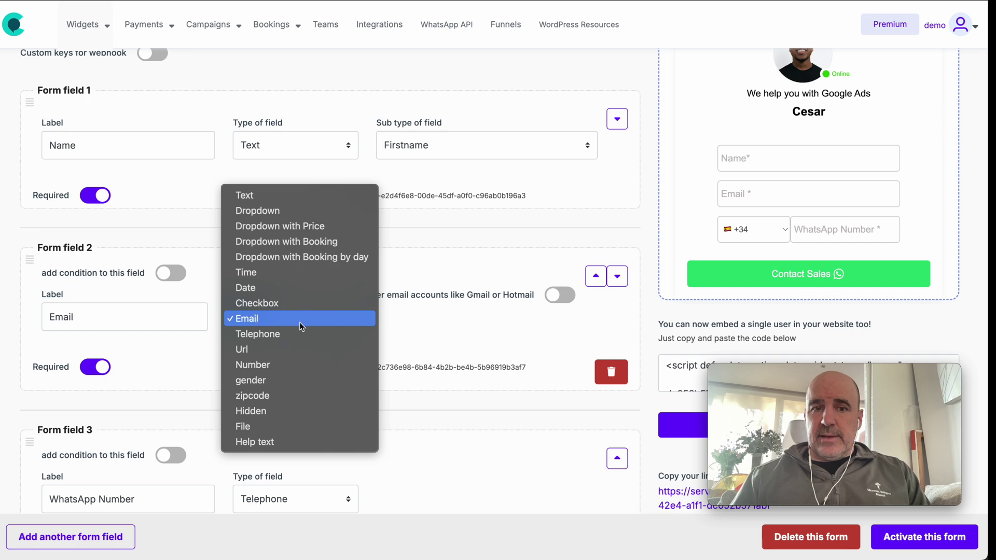
left_click(300, 322)
left_click(765, 195)
type("dadas")
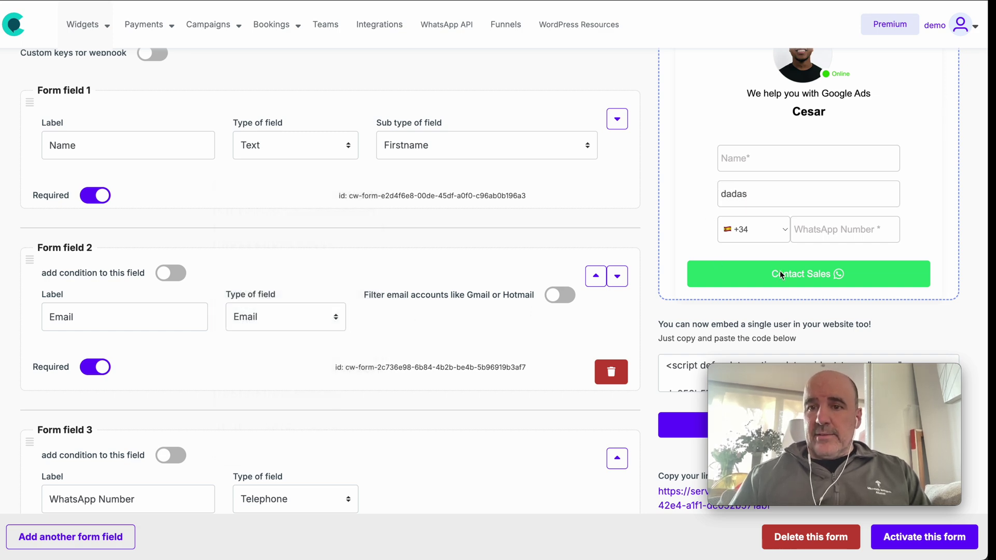
left_click(779, 275)
- Retry the preview with an address lacking a domain suffix; it is still flagged invalid
triple_click(781, 230)
left_click(735, 211)
type("@dadas")
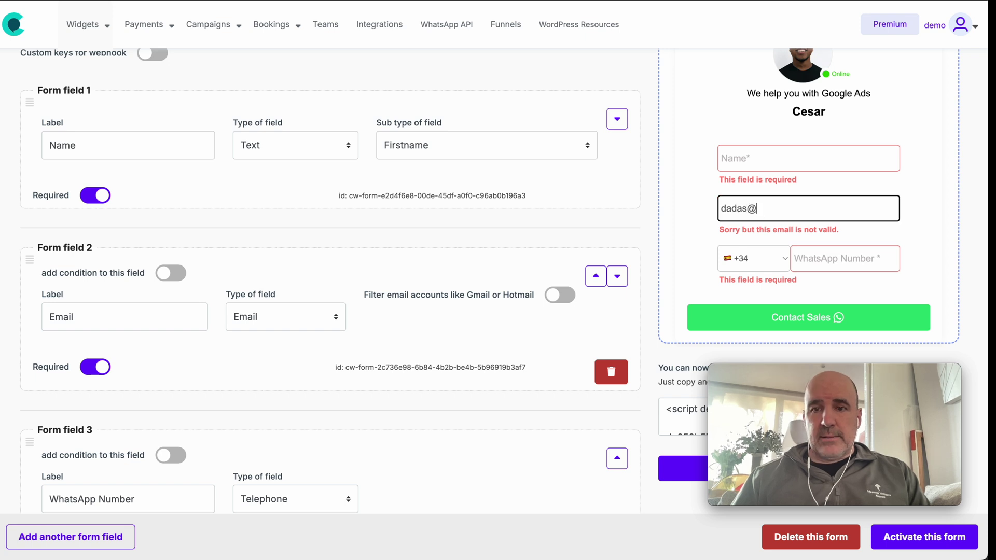
left_click(771, 322)
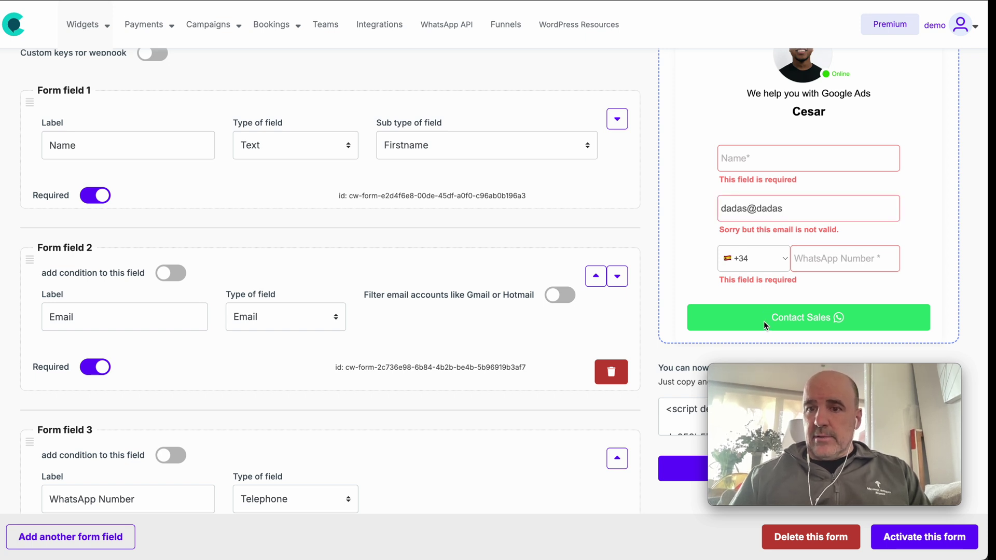
triple_click(771, 230)
left_click(767, 209)
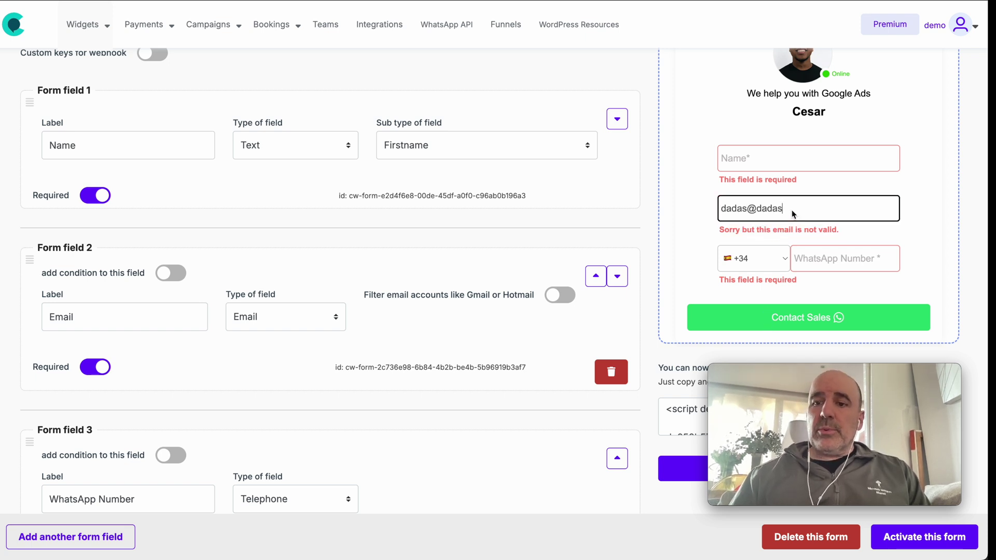
left_click(514, 259)
- Toggle the Gmail/Hotmail filter on and back off, then move Email above Name
left_click(552, 295)
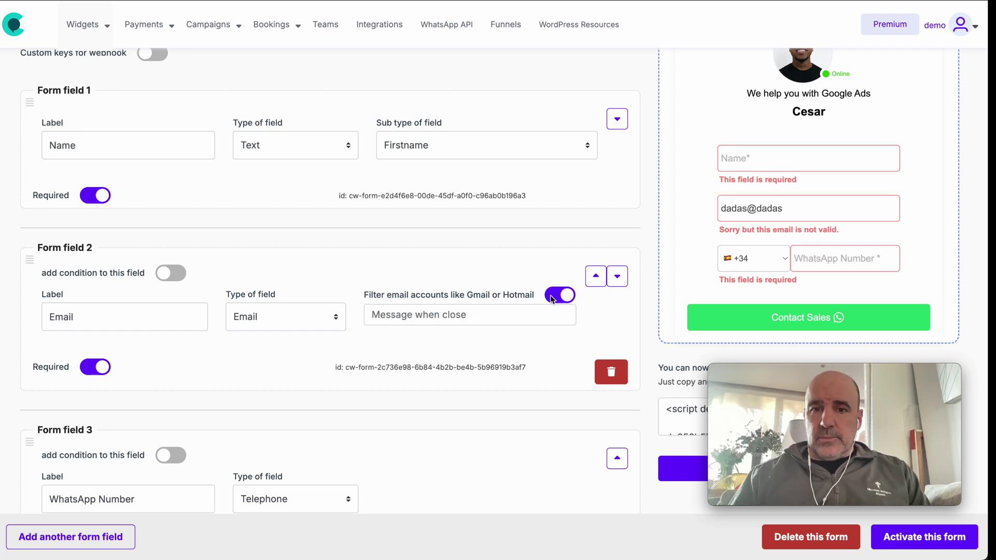
left_click(438, 297)
left_click_drag(438, 297, 570, 300)
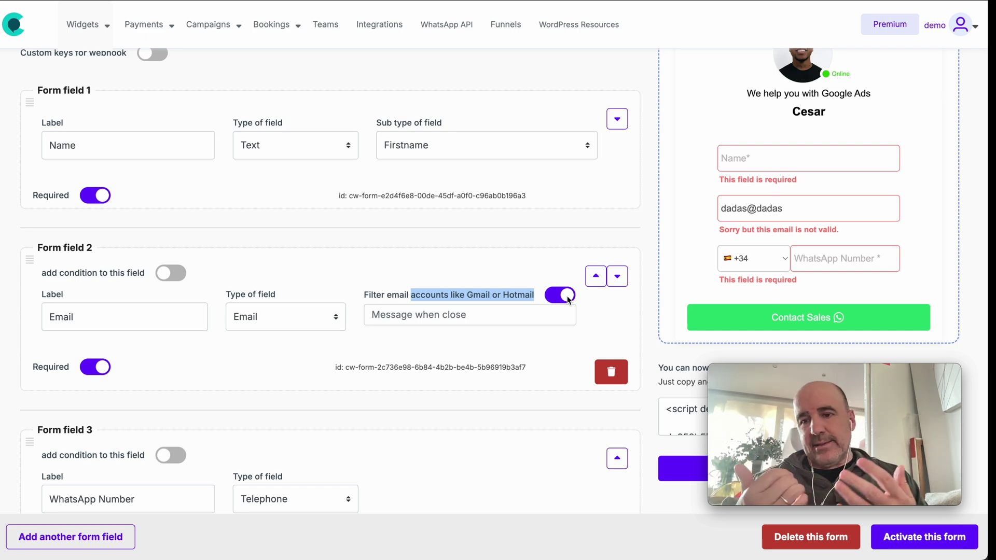
left_click(456, 299)
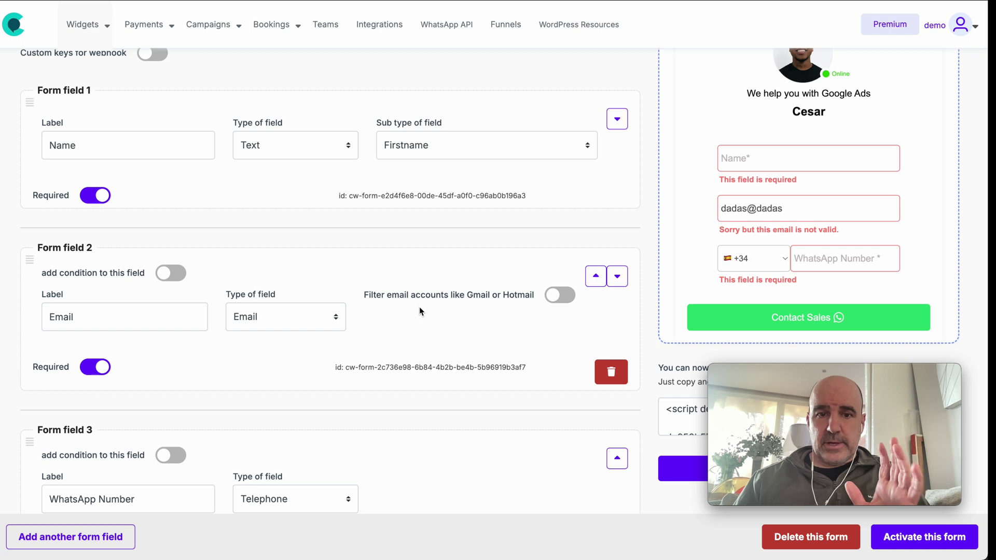
left_click(597, 282)
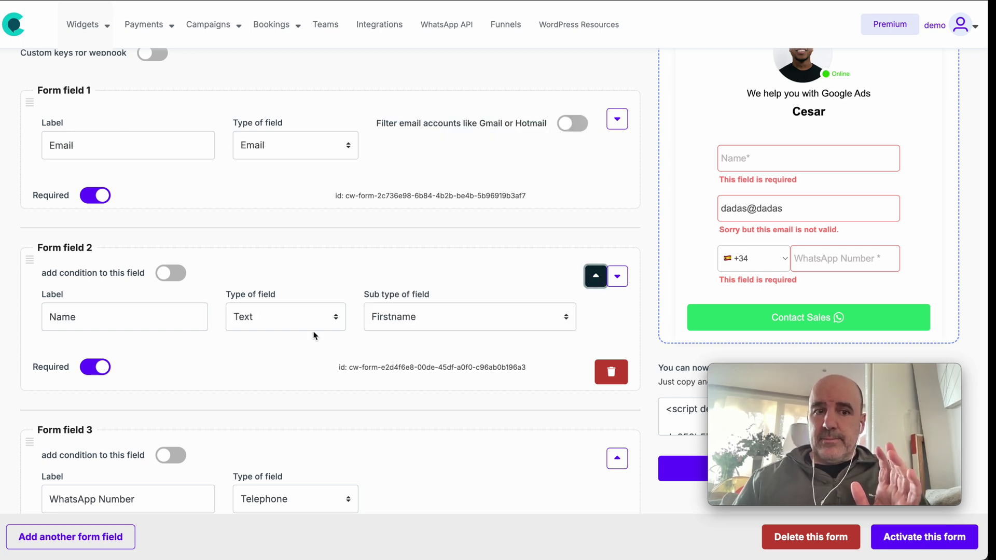
- Restore Name as Form field 1 with Email second, using the down arrow and the drag handle
left_click(617, 119)
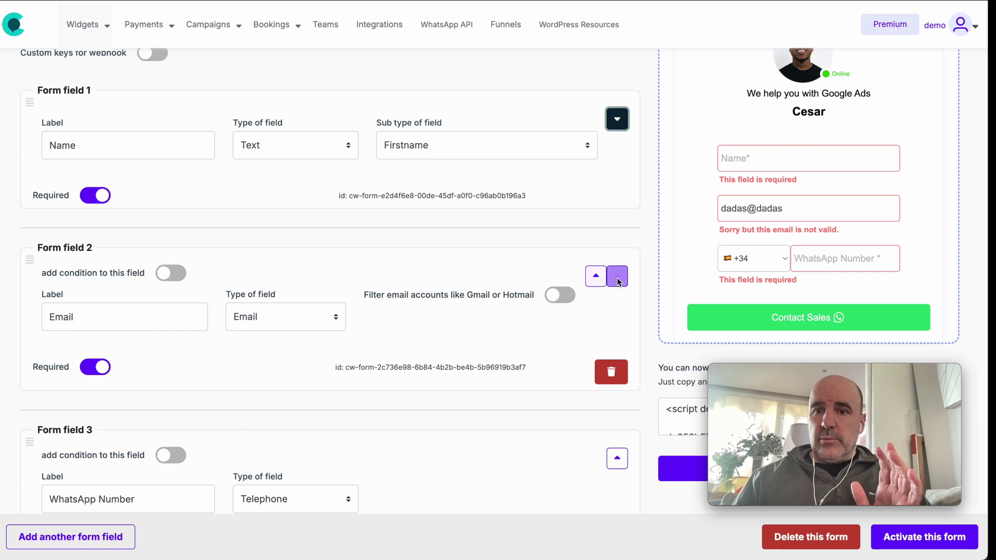
left_click_drag(30, 259, 33, 136)
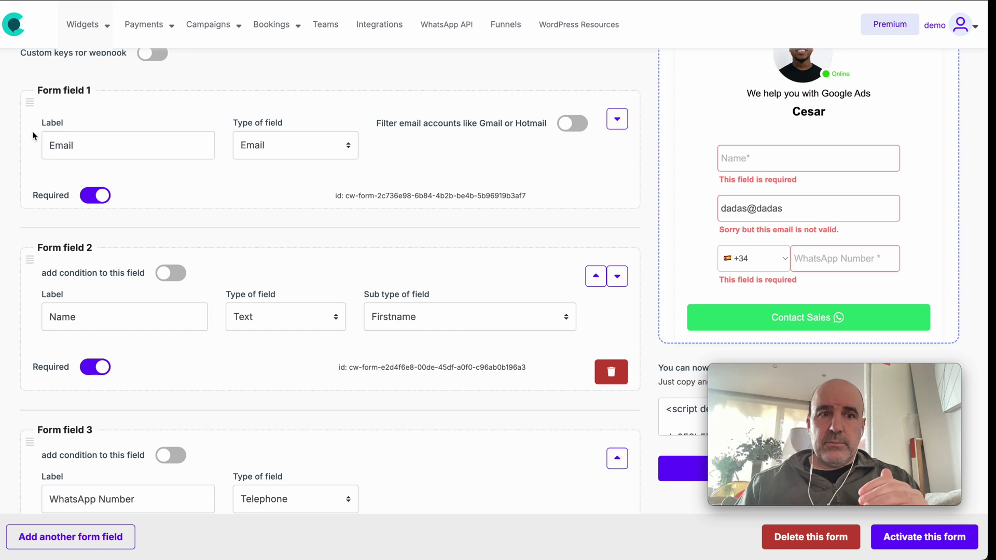
left_click_drag(29, 102, 27, 241)
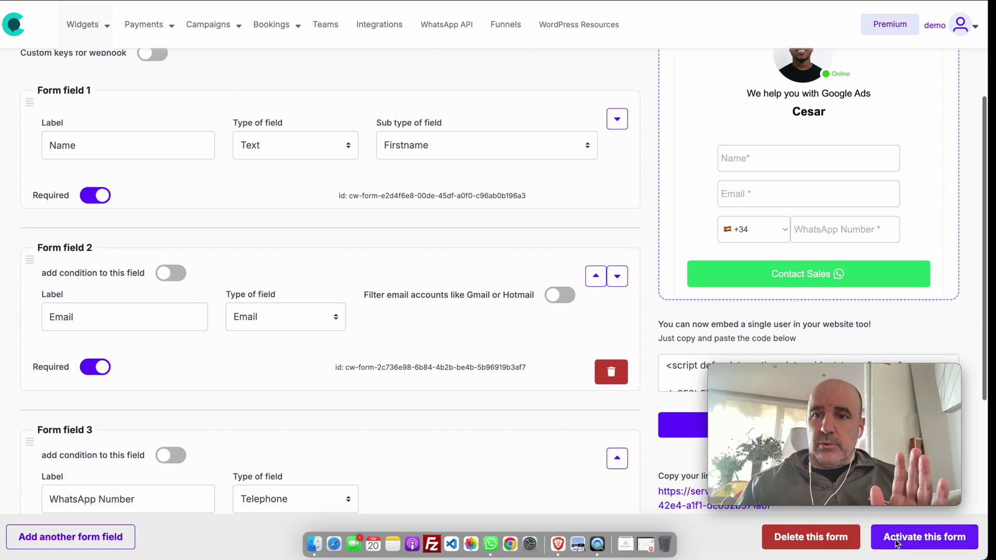
scroll(726, 250, "up", 3)
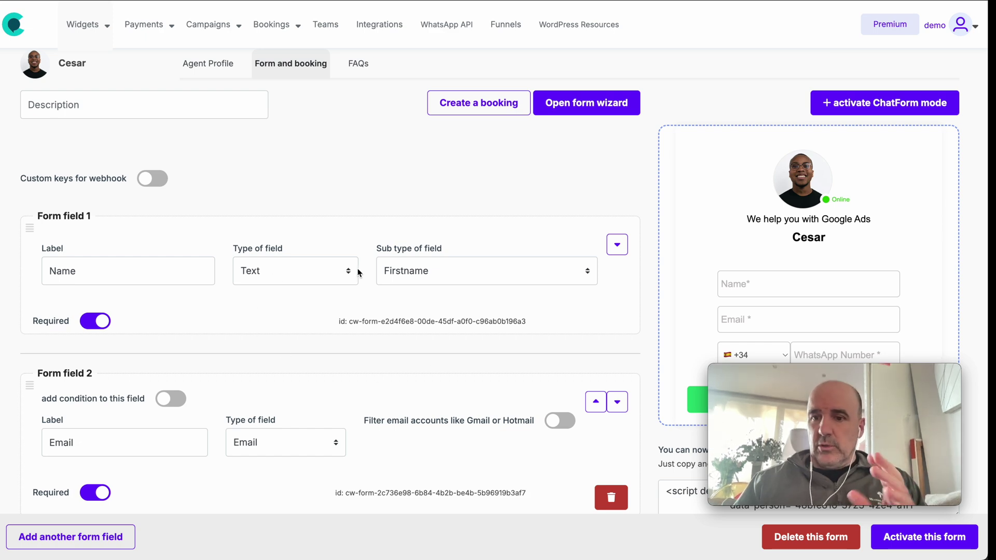
- Review Form field 3's Type of field options, leaving it unchanged
scroll(332, 275, "down", 2)
scroll(218, 333, "down", 3)
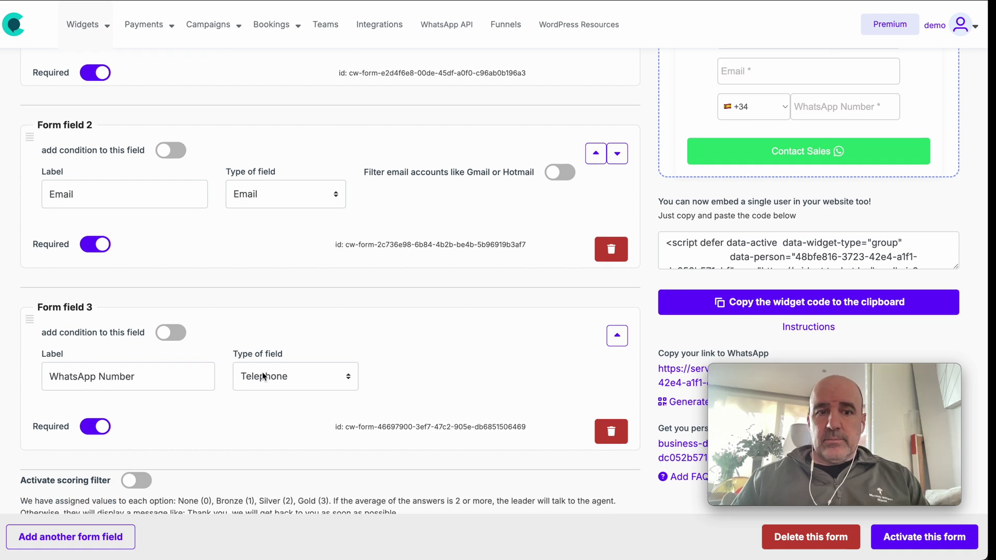
left_click(271, 385)
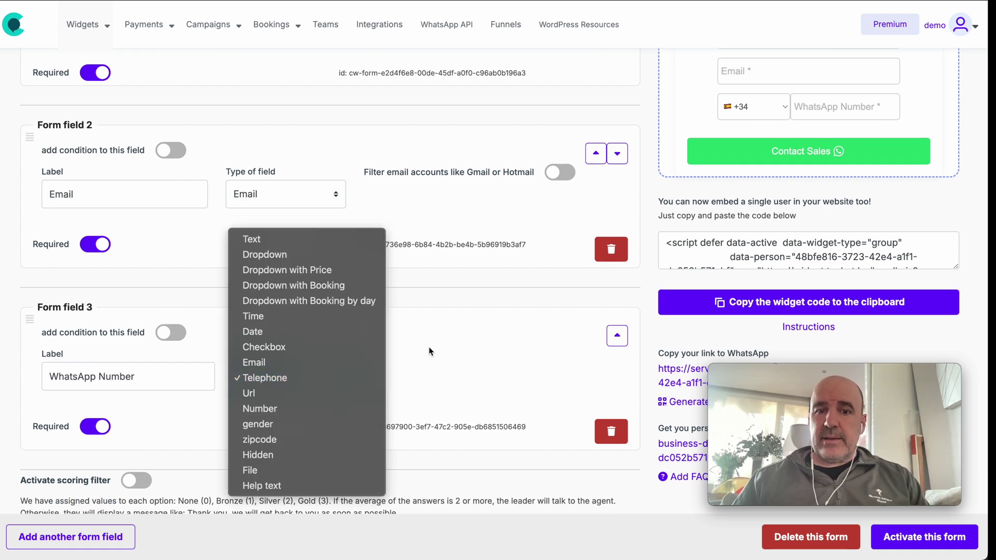
left_click(429, 347)
scroll(756, 225, "up", 2)
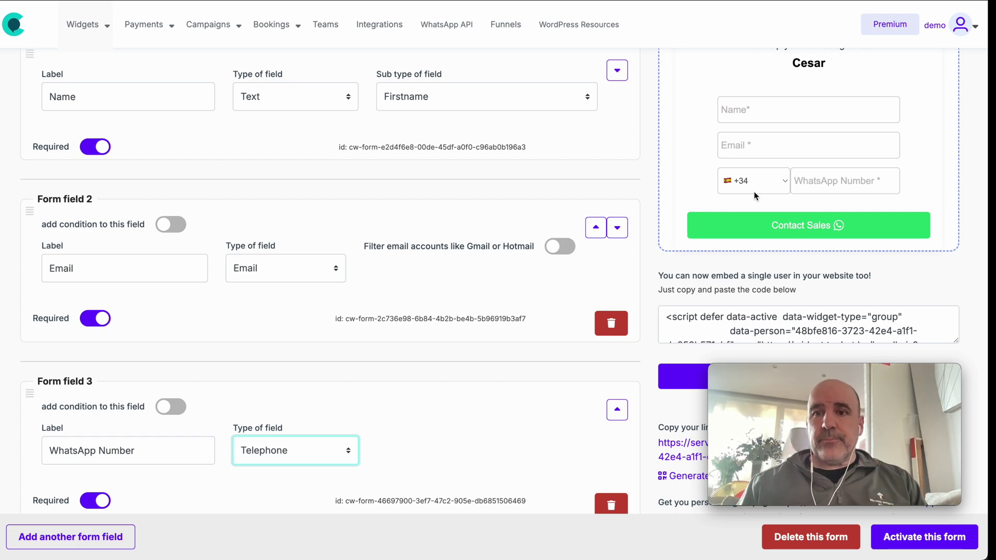
- Submit 888 as the preview's WhatsApp Number to test validation, then add a fourth form field
left_click(830, 181)
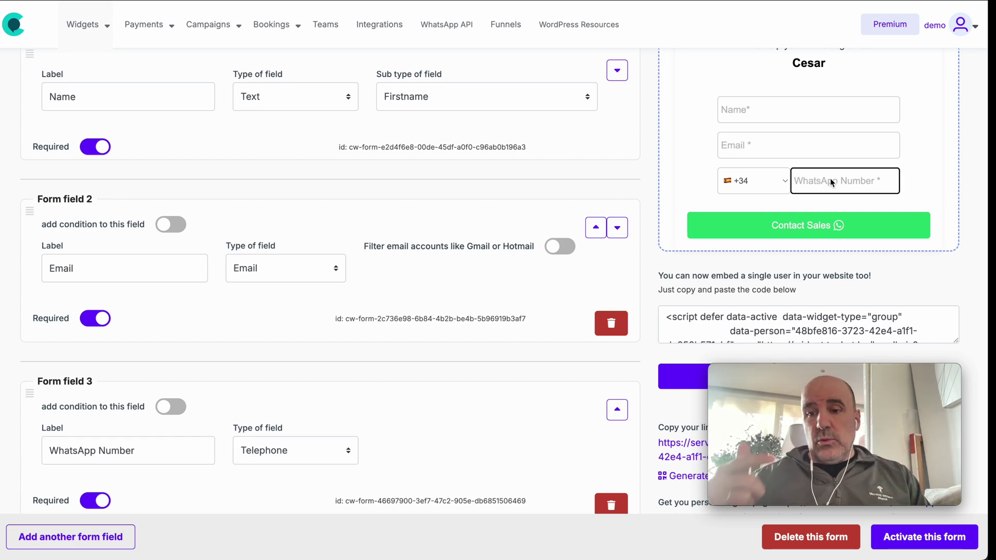
type("888")
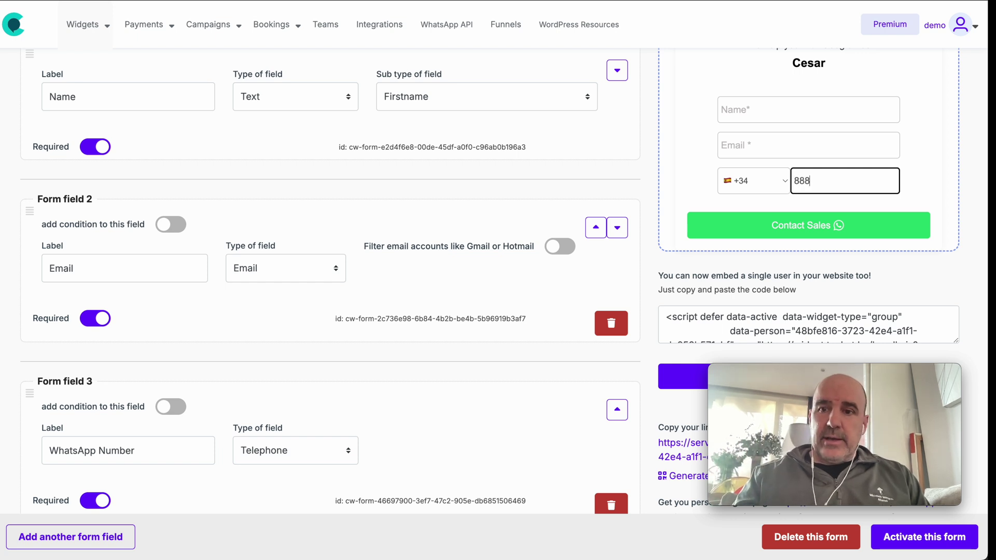
key("Return")
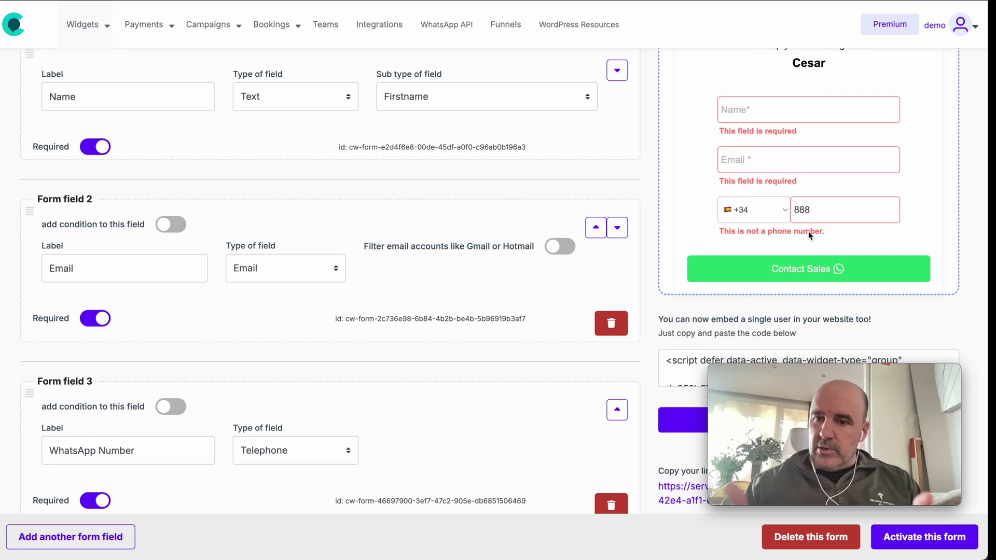
scroll(320, 237, "up", 2)
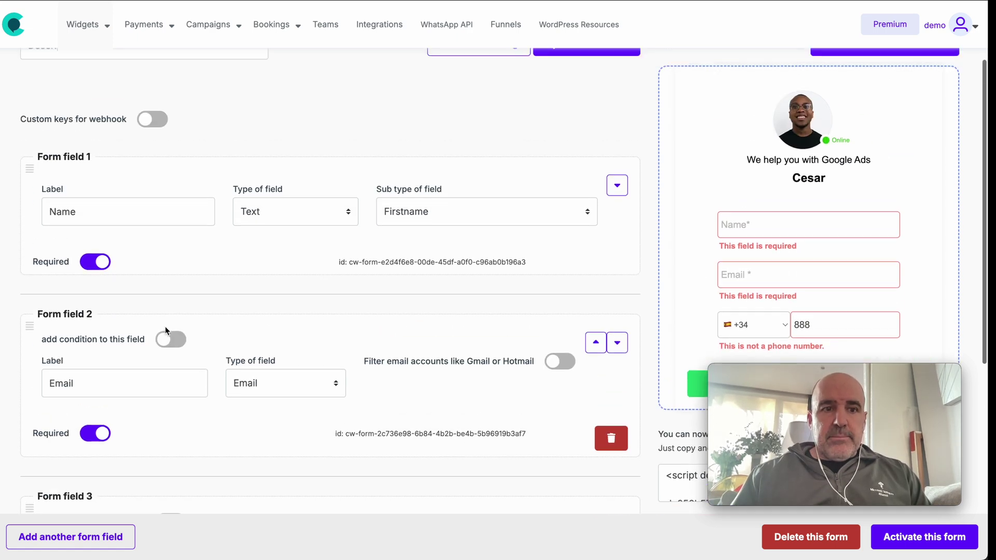
scroll(165, 326, "down", 4)
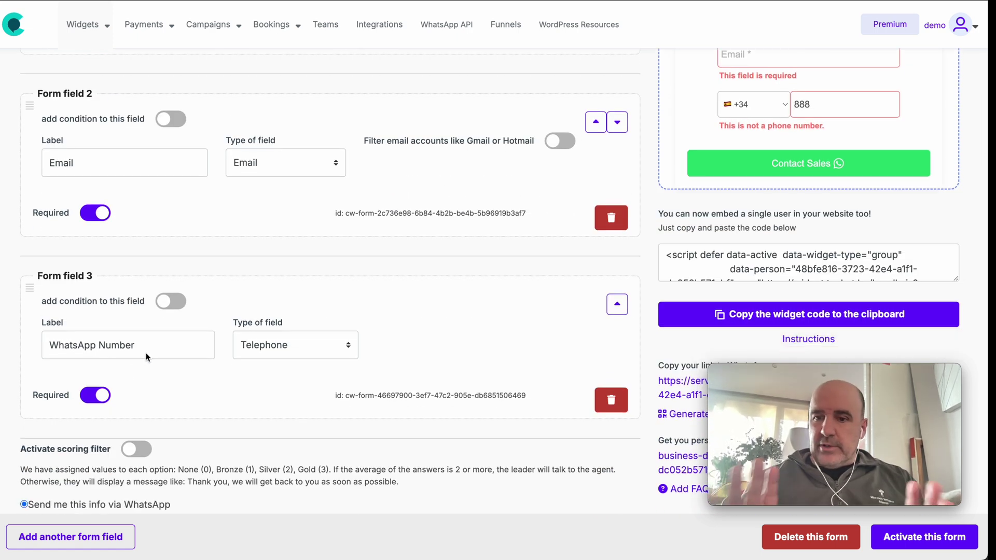
left_click(73, 539)
- Make Form field 4 a Dropdown with Price labelled 'How big is your house?'
scroll(101, 403, "down", 2)
scroll(102, 408, "down", 2)
left_click(267, 332)
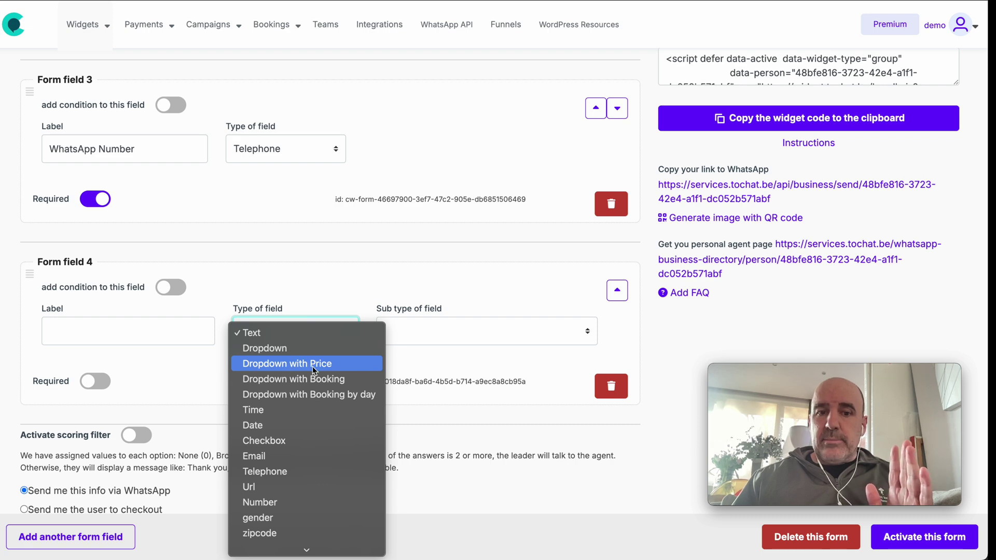
left_click(312, 366)
left_click(172, 341)
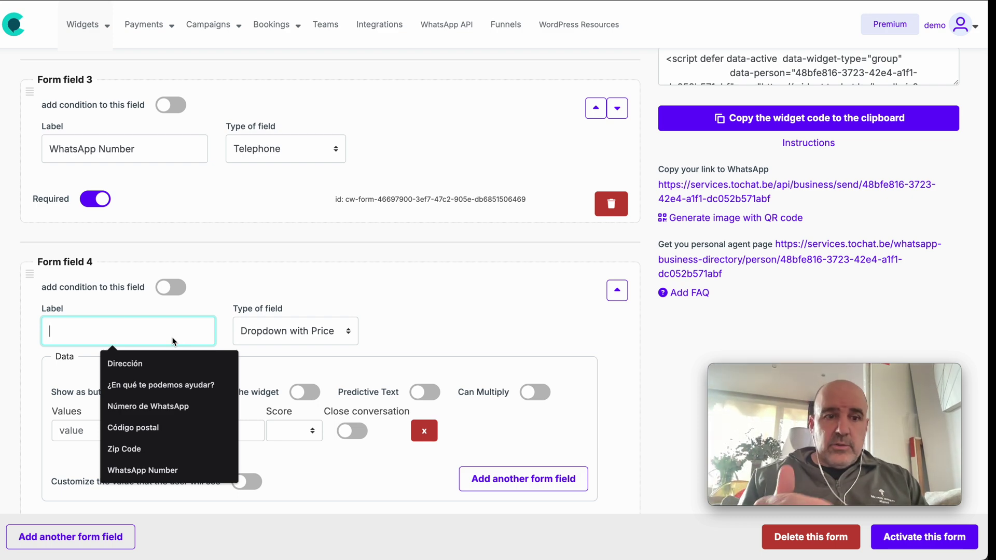
type("W")
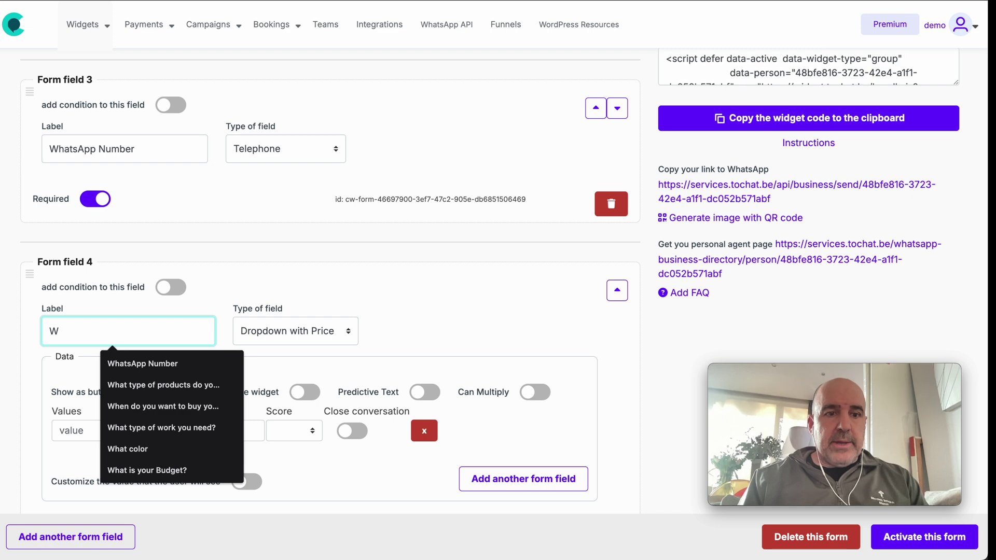
key("BackSpace")
type("How big is your house?")
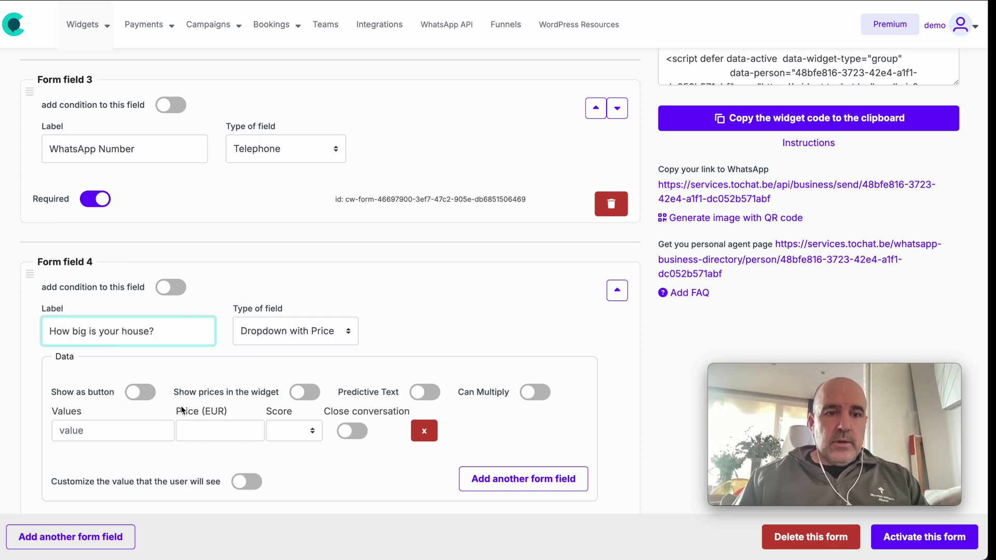
- Add options 'Less Than 100m2' priced 500 and 'From 100m2 to 300m2' priced 1000
left_click(119, 435)
type("Less Than 100")
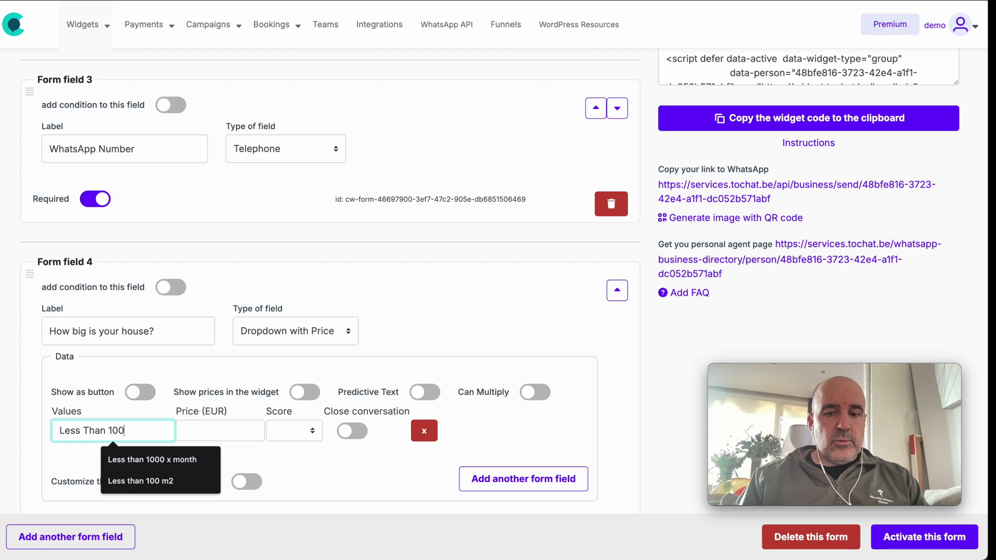
type("M2")
left_click(201, 435)
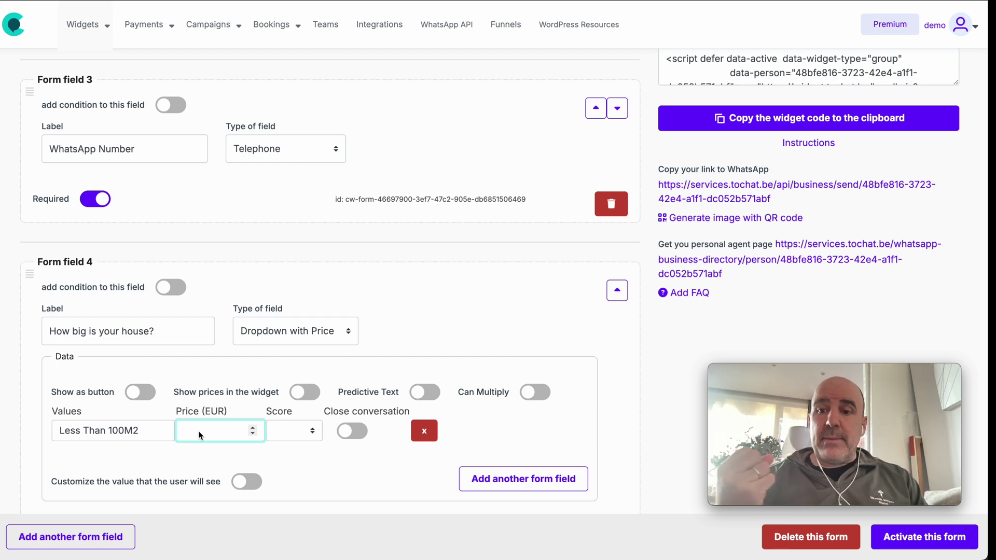
type("500")
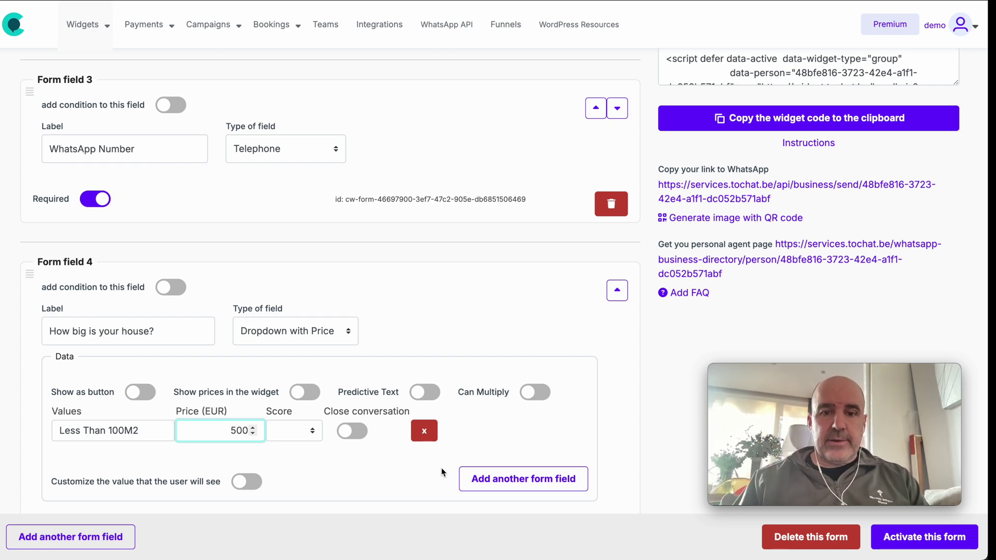
left_click(471, 476)
left_click(103, 460)
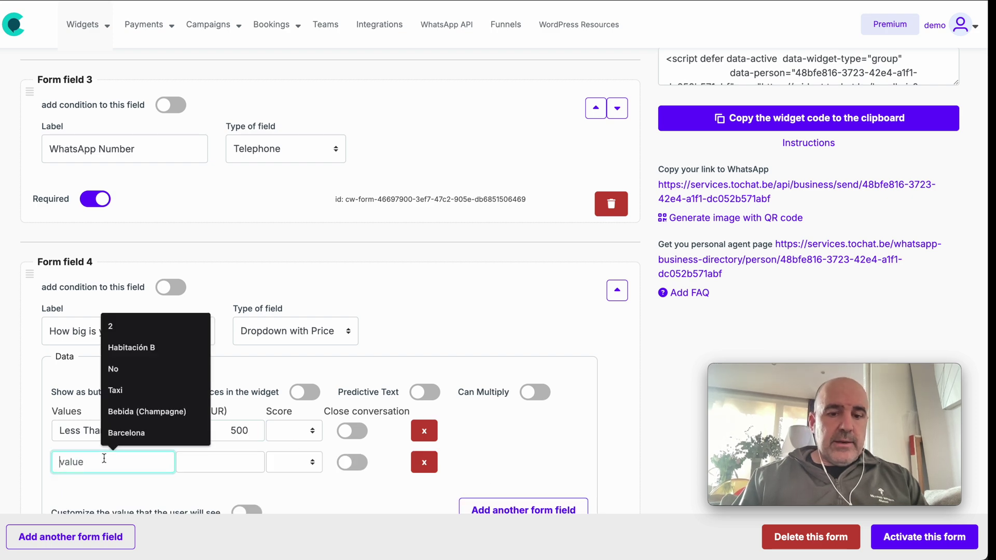
type("From 100m")
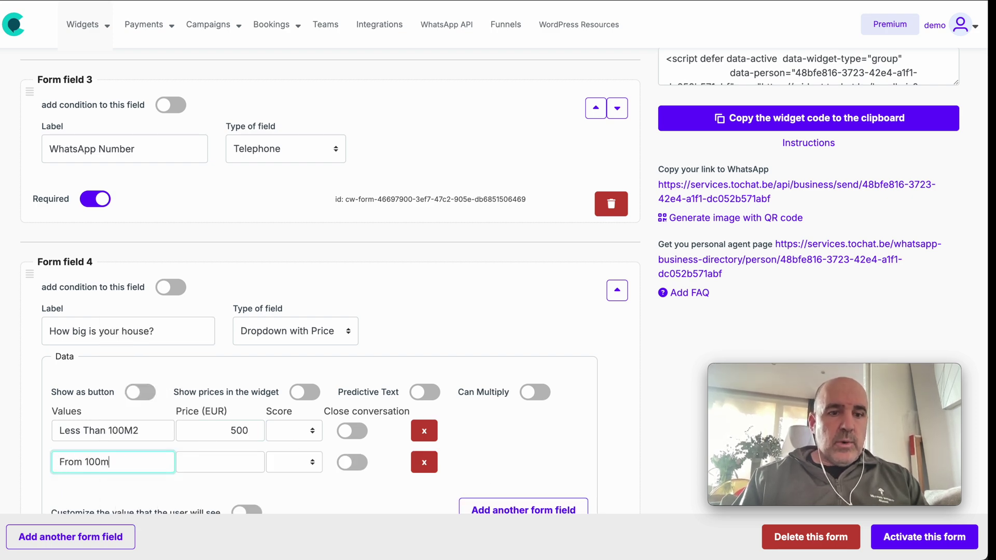
type("2 to 300m2")
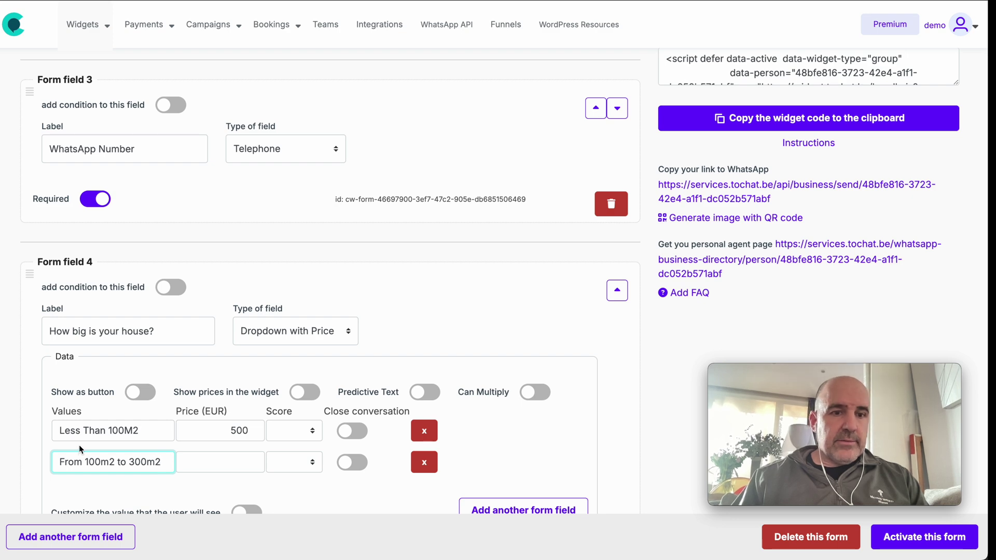
left_click(133, 432)
key("BackSpace")
type("m")
left_click(250, 462)
type("1000")
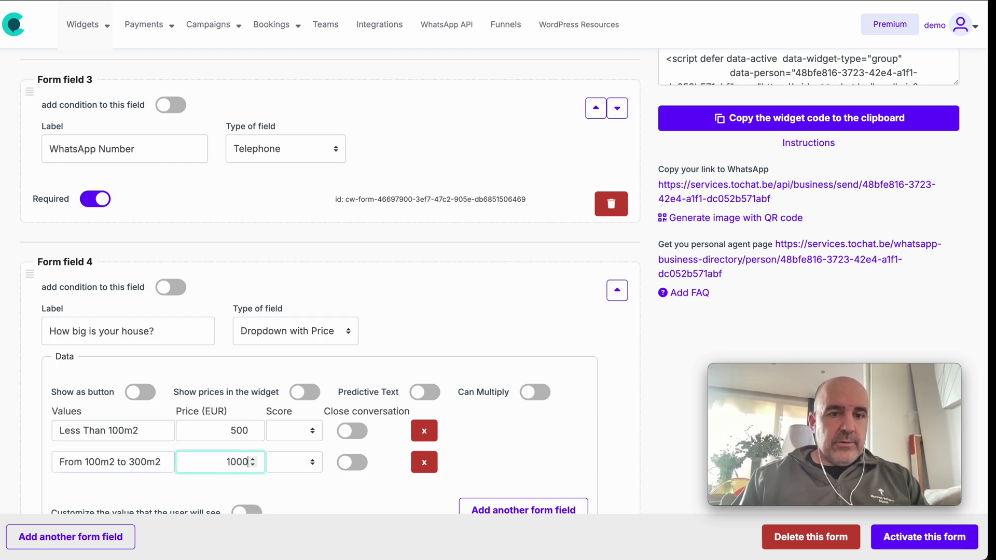
- Add a third option 'More than 300m2' priced 1500 and save the form
scroll(309, 426, "down", 2)
left_click(494, 378)
left_click(140, 373)
type("More than 300m2")
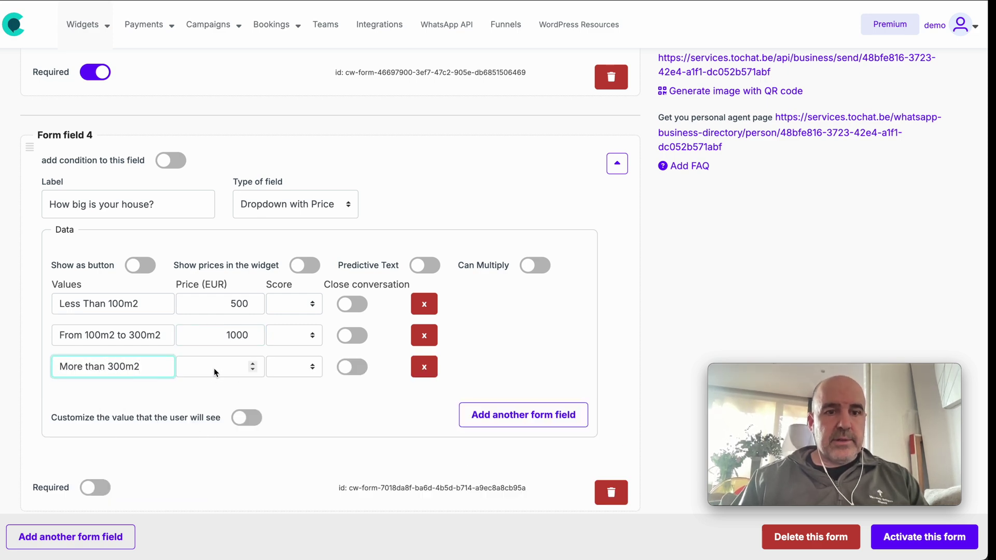
left_click(216, 374)
type("1500")
left_click(313, 407)
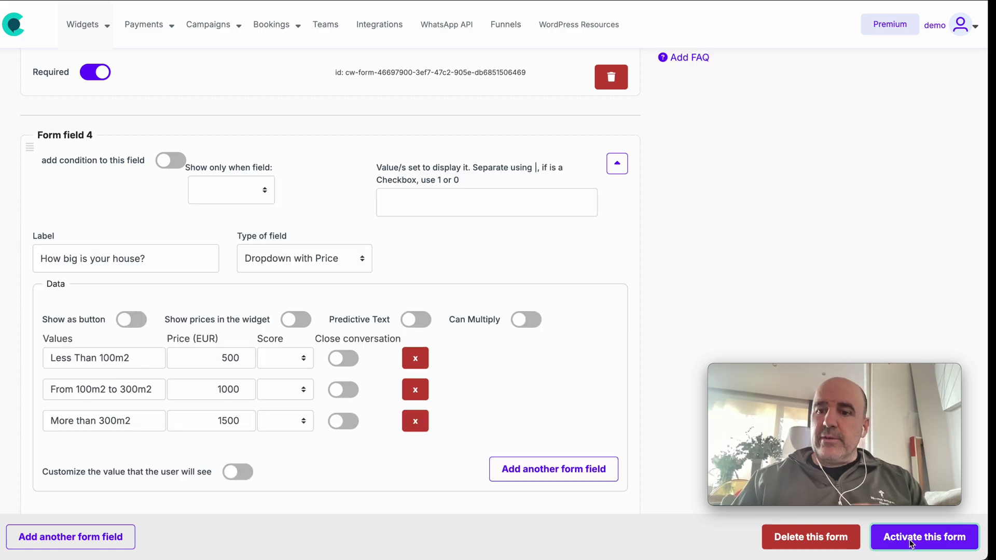
- Choose 'From 100m2 to 300m2' in the preview's house-size dropdown
scroll(809, 259, "up", 10)
left_click(785, 194)
left_click(785, 194)
key("Down")
left_click(780, 194)
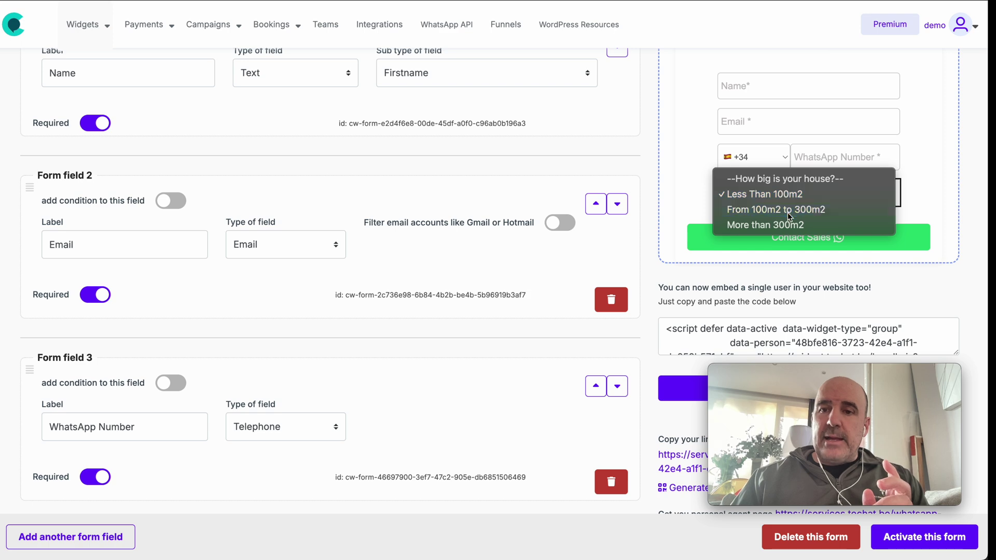
left_click(789, 210)
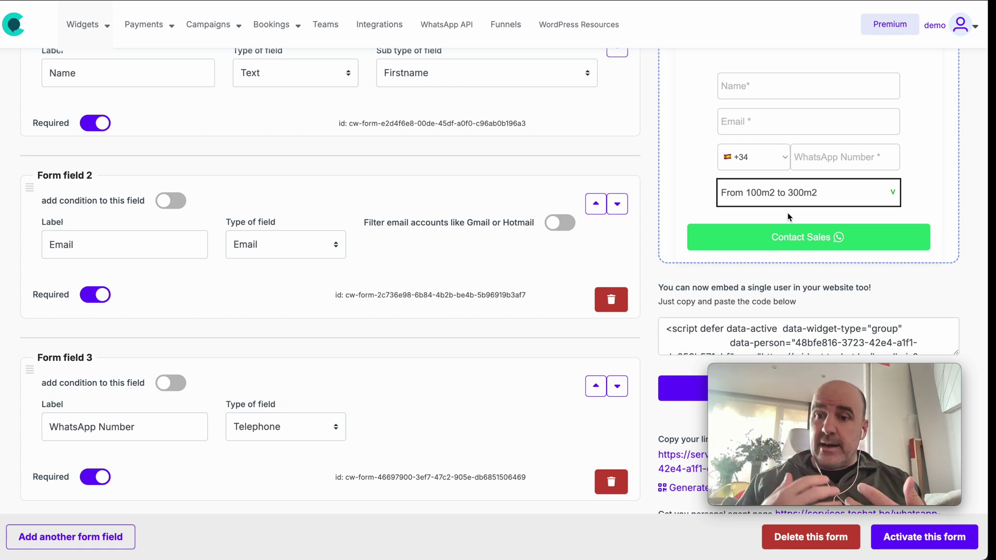
scroll(460, 328, "down", 6)
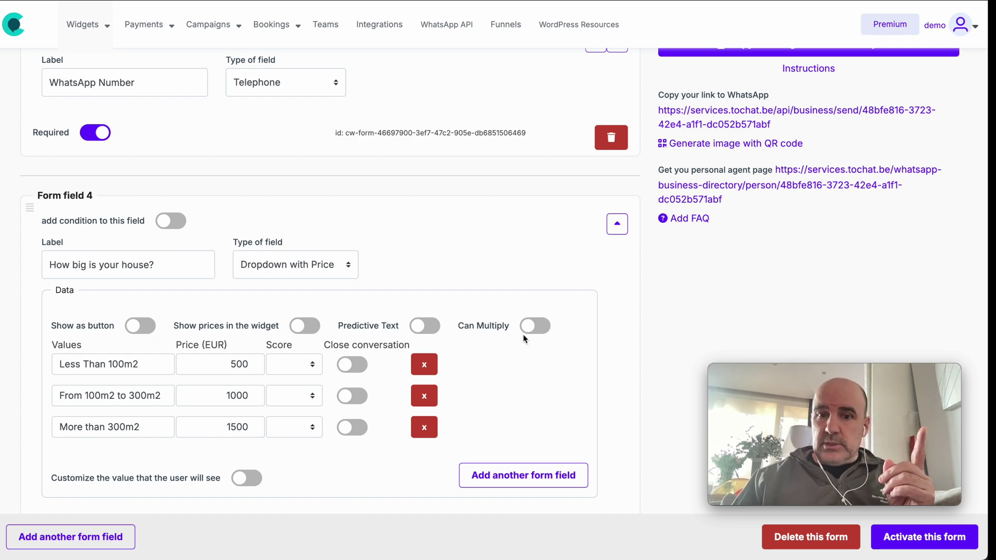
- Display the house-size options as buttons, save, and try each button in the preview
left_click(141, 327)
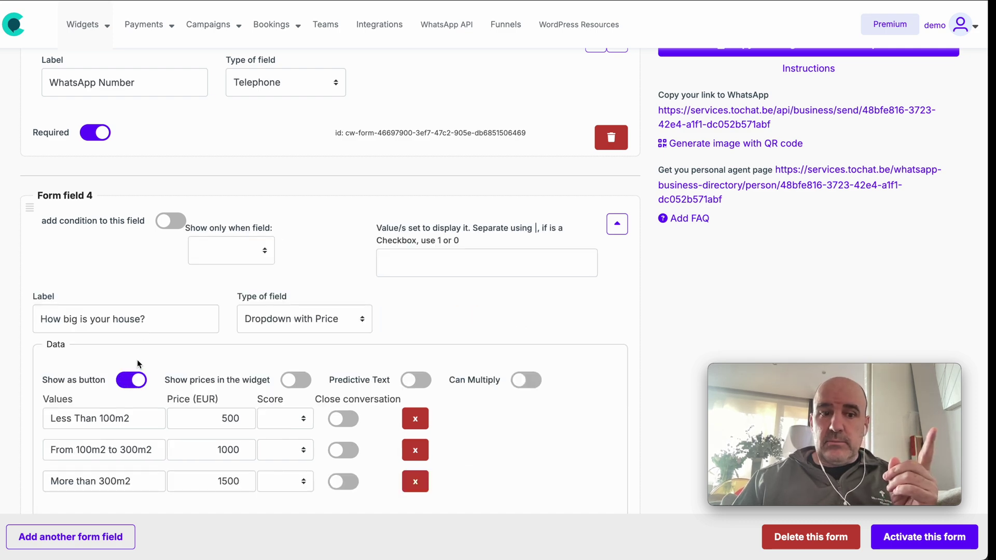
left_click(925, 537)
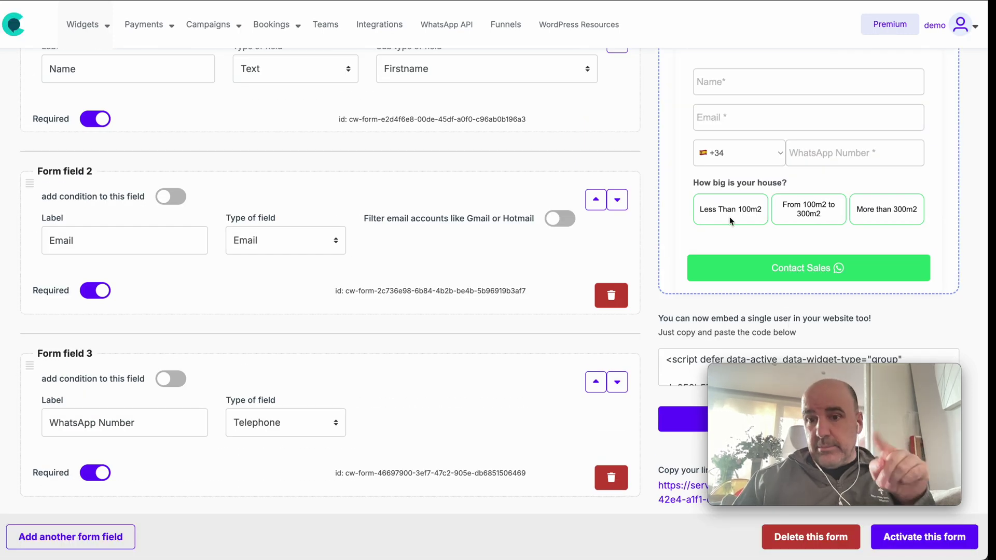
left_click(733, 210)
left_click(809, 209)
left_click(887, 209)
left_click(816, 217)
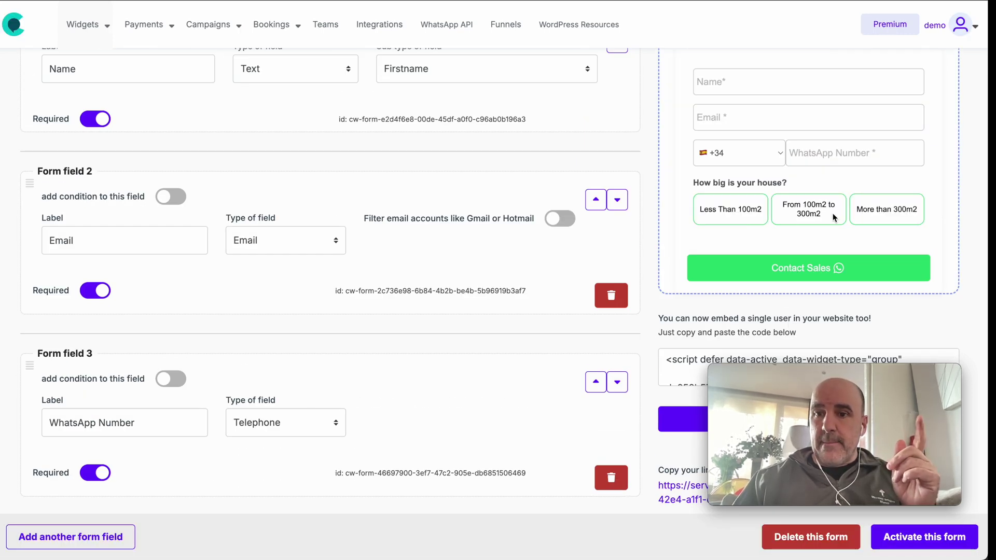
- Turn on 'Show prices in the widget' for Form field 4 and activate the form
scroll(572, 267, "down", 4)
scroll(572, 268, "down", 3)
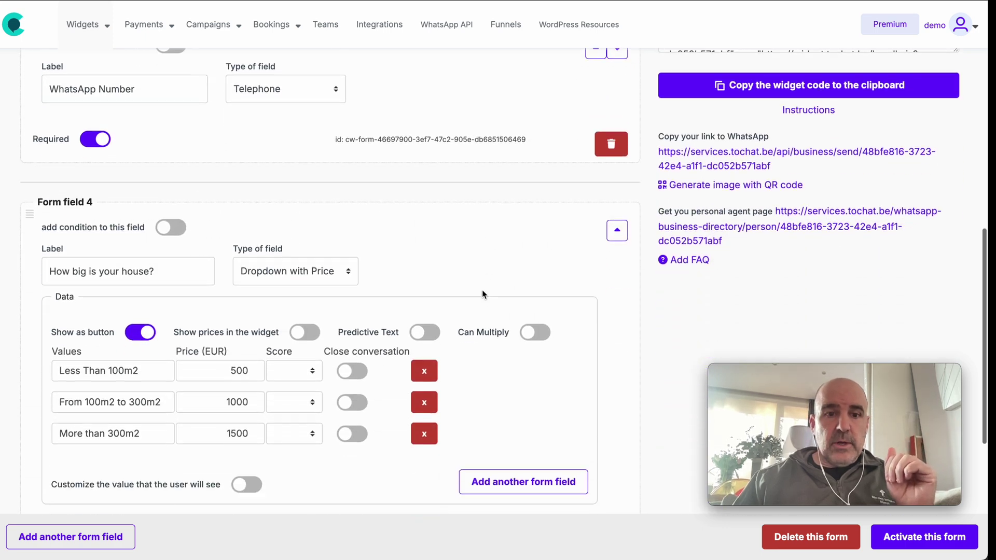
left_click(303, 292)
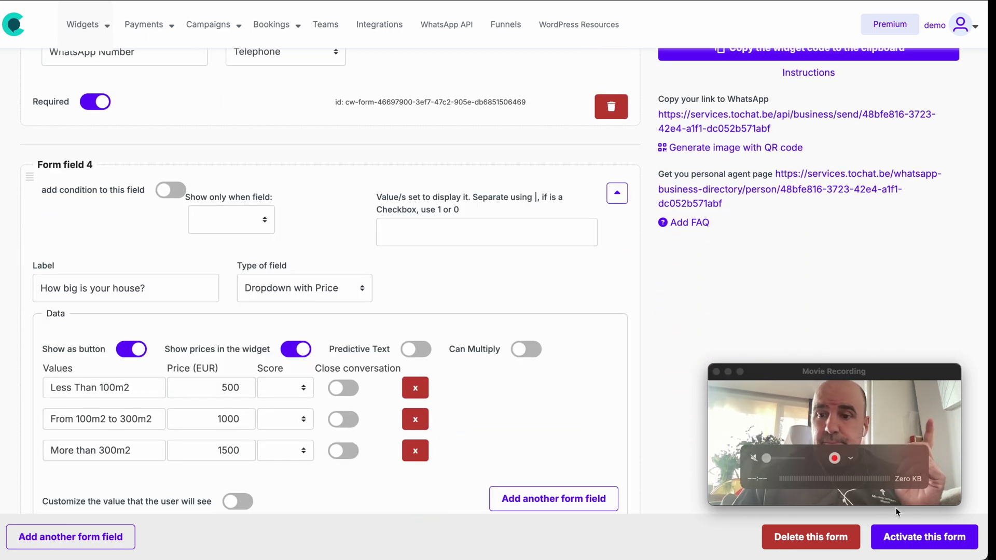
left_click(922, 533)
scroll(773, 312, "up", 6)
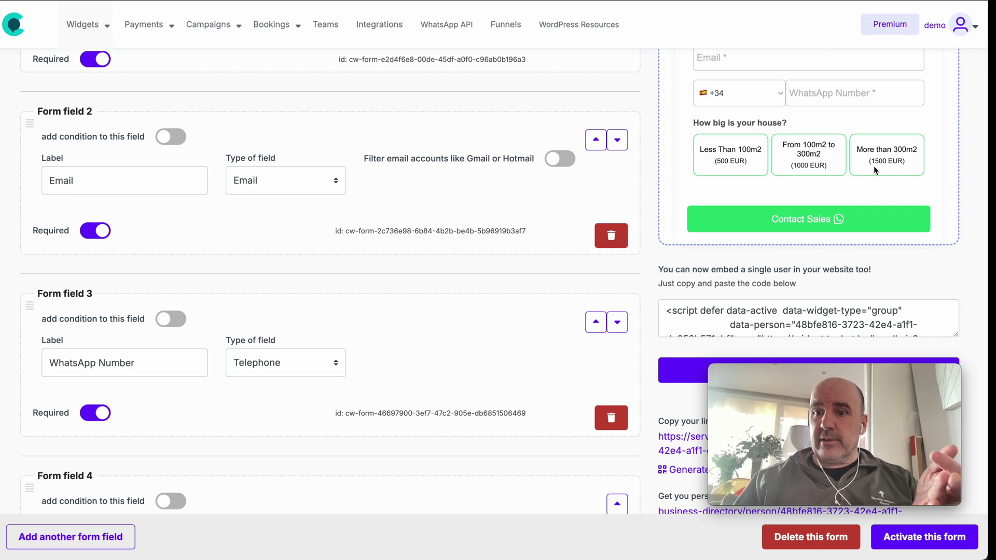
scroll(555, 193, "down", 2)
scroll(553, 189, "down", 7)
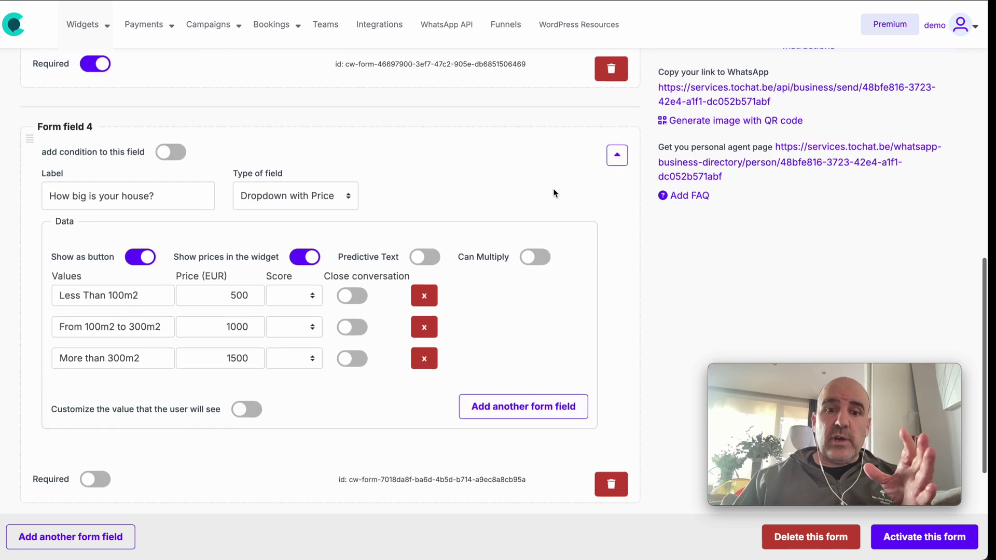
scroll(544, 194, "up", 1)
- Turn off Show prices, turn on Predictive Text for the house-size question, and activate the form
left_click(305, 151)
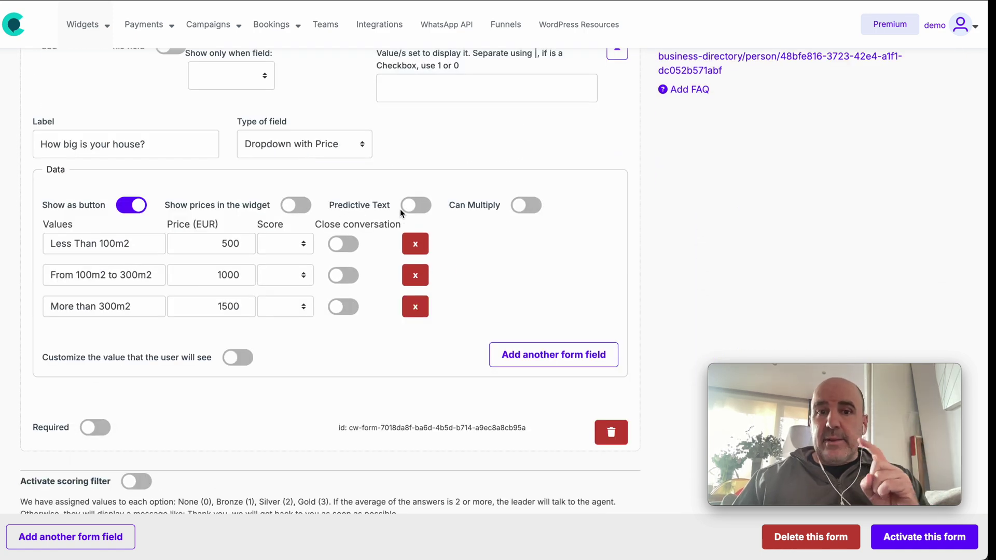
left_click(416, 206)
mouse_move(782, 490)
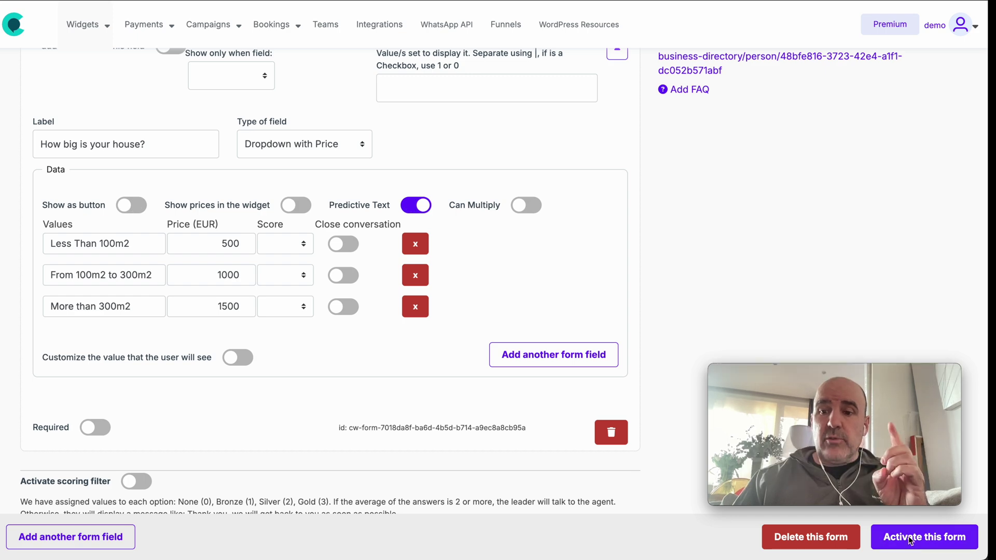
left_click(911, 539)
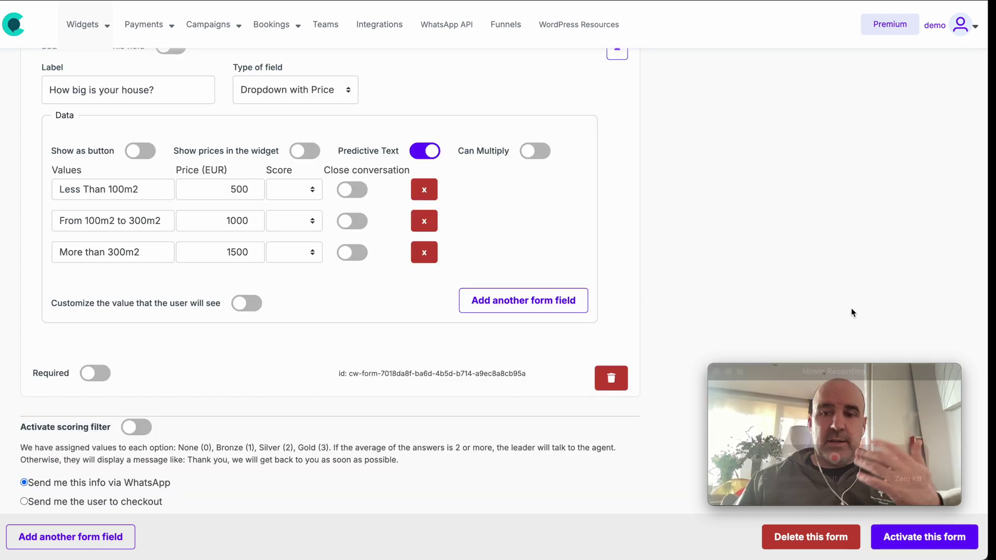
- Test the preview dropdown by searching 'less' and picking Less Than 100m2, then turn predictive text back off
scroll(854, 311, "up", 6)
scroll(830, 260, "up", 4)
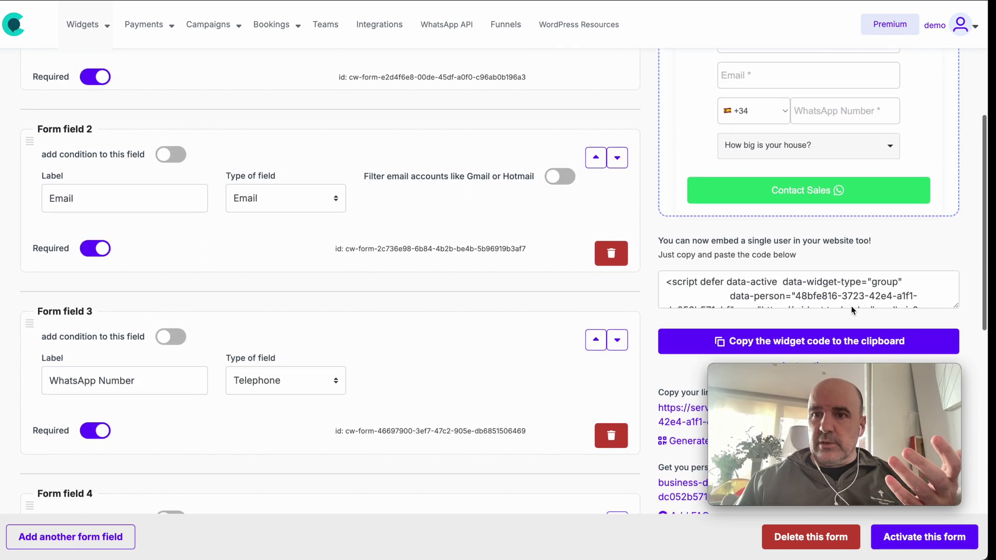
left_click(786, 196)
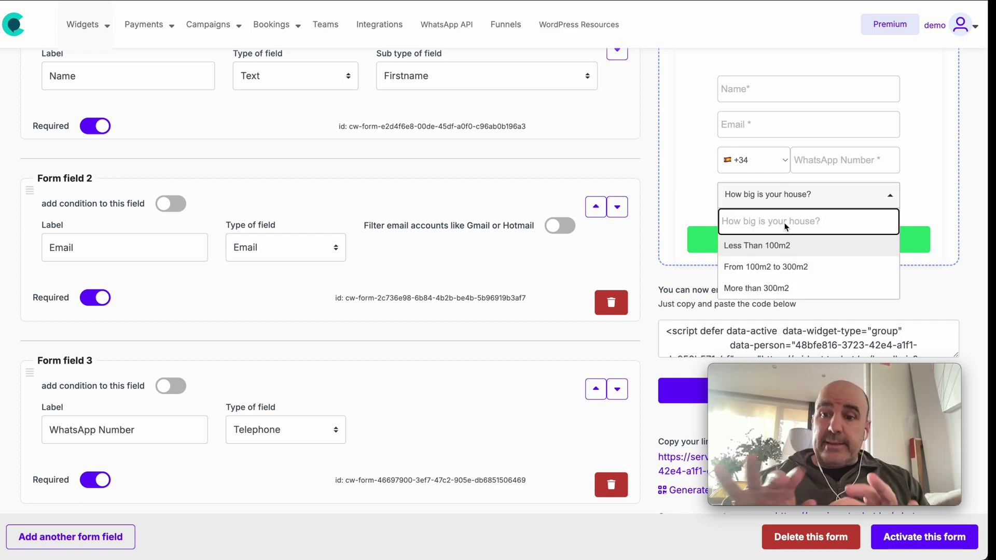
type("less")
left_click(782, 244)
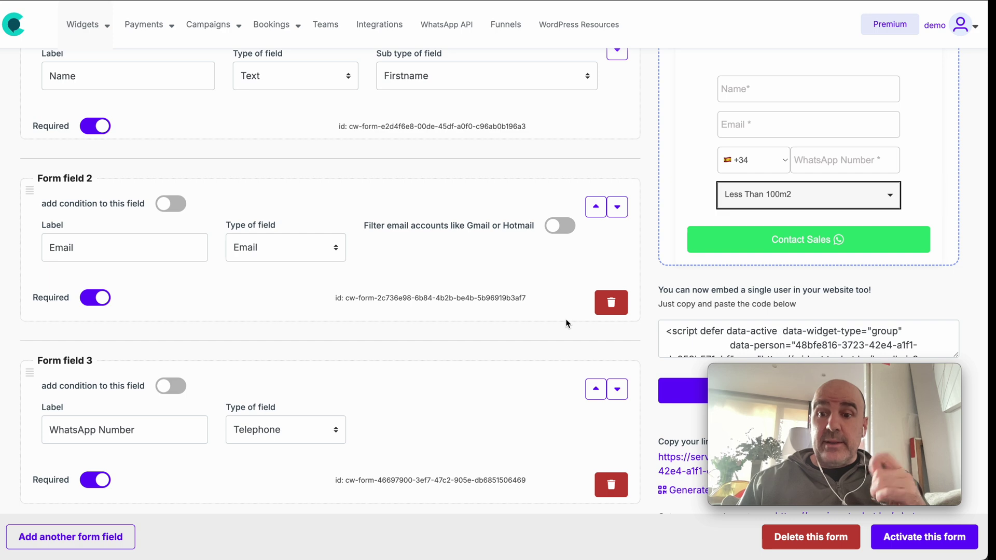
scroll(565, 323, "down", 7)
left_click(426, 309)
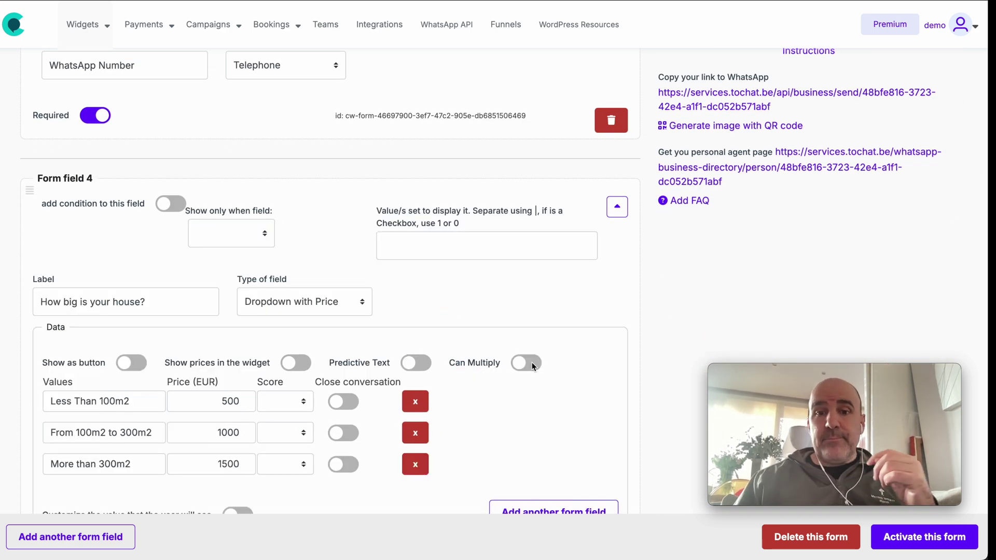
- Turn on Can Multiply for Form field 4's house-size options
left_click_drag(489, 367, 452, 367)
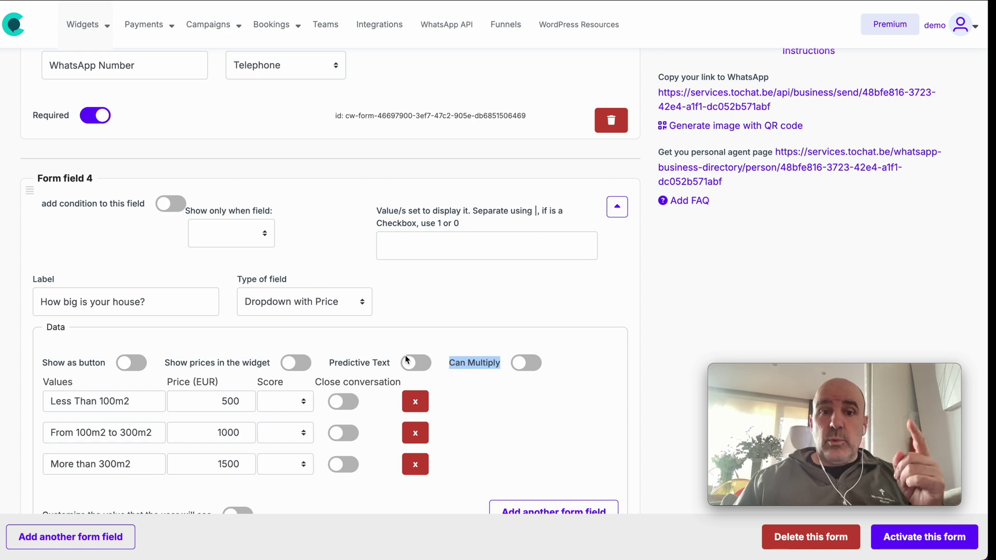
scroll(304, 366, "down", 2)
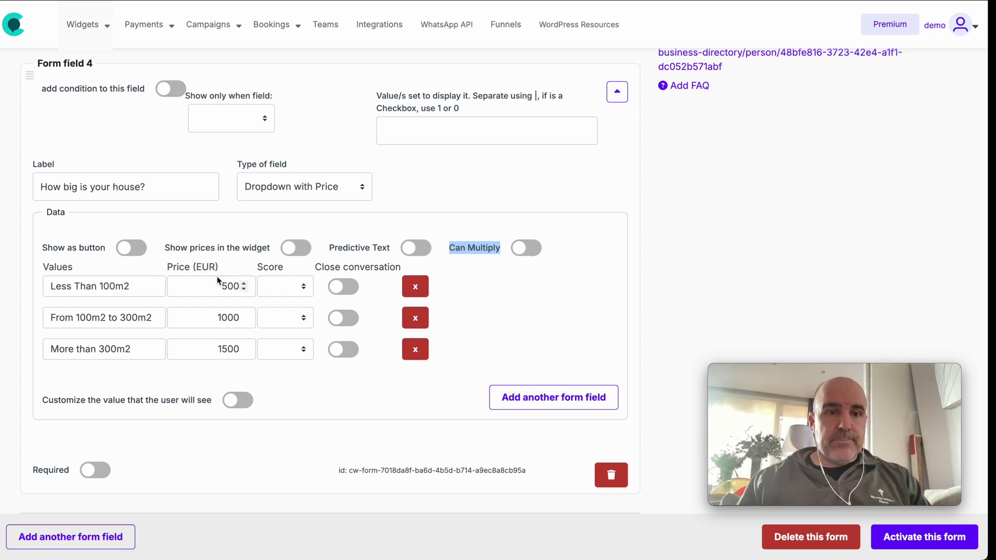
double_click(103, 285)
left_click(521, 248)
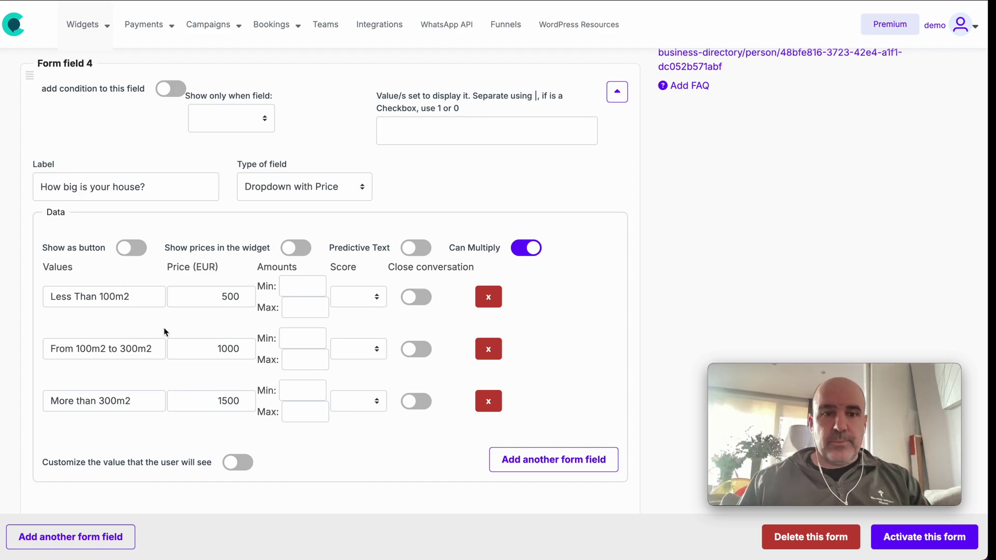
- In the preview, pick From 100m2 to 300m2 and set the Amount to 3
scroll(621, 320, "up", 15)
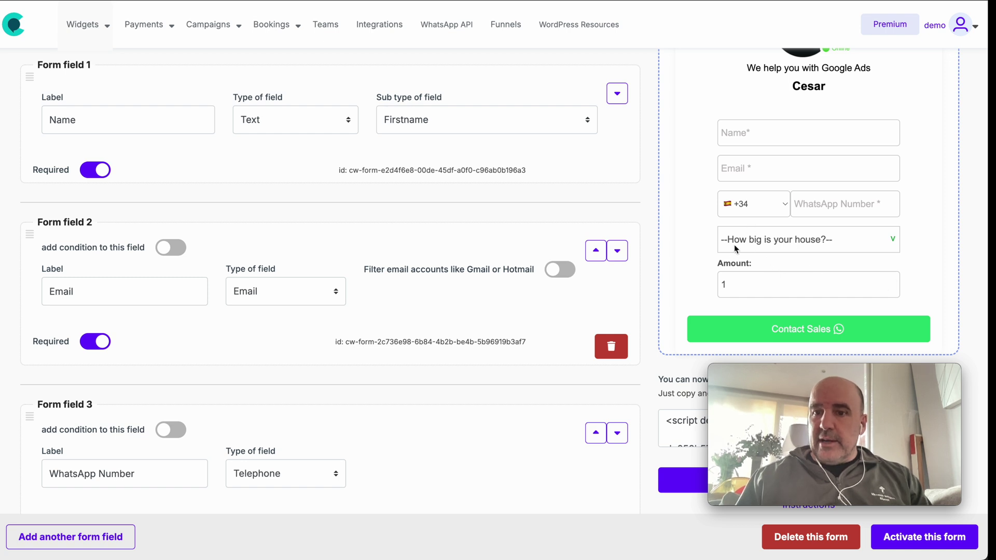
left_click(734, 244)
left_click(782, 270)
left_click(745, 284)
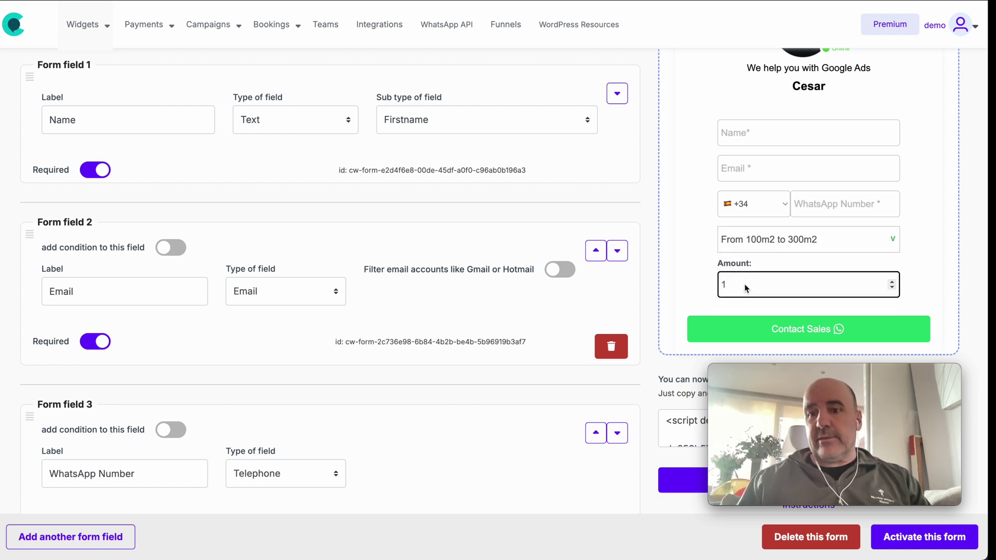
key("Up")
key("Up")
left_click(683, 298)
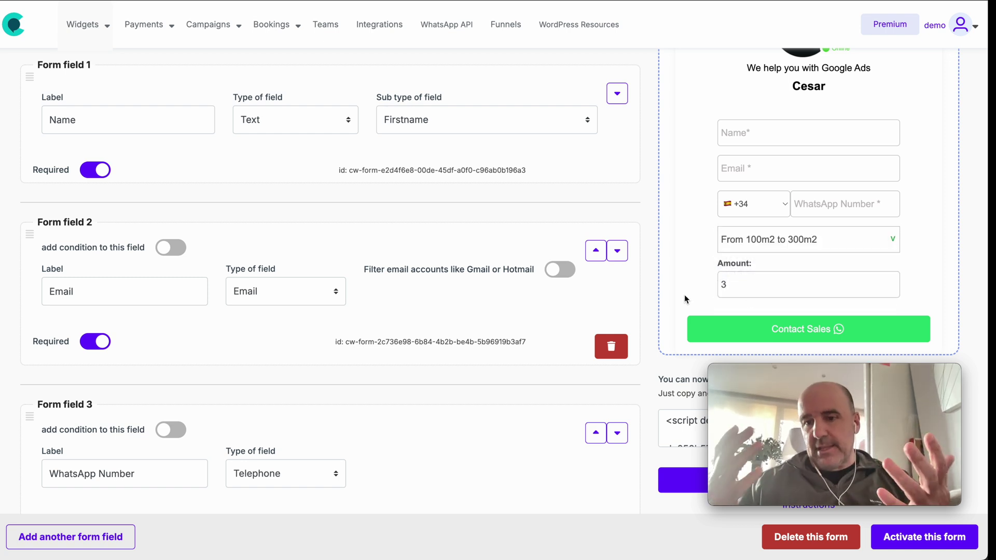
scroll(527, 280, "down", 7)
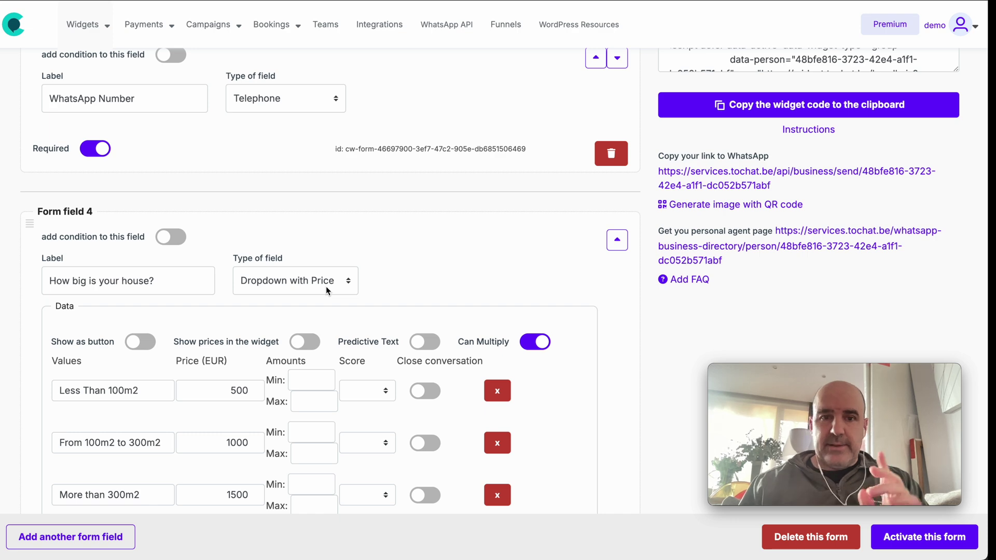
scroll(331, 288, "down", 4)
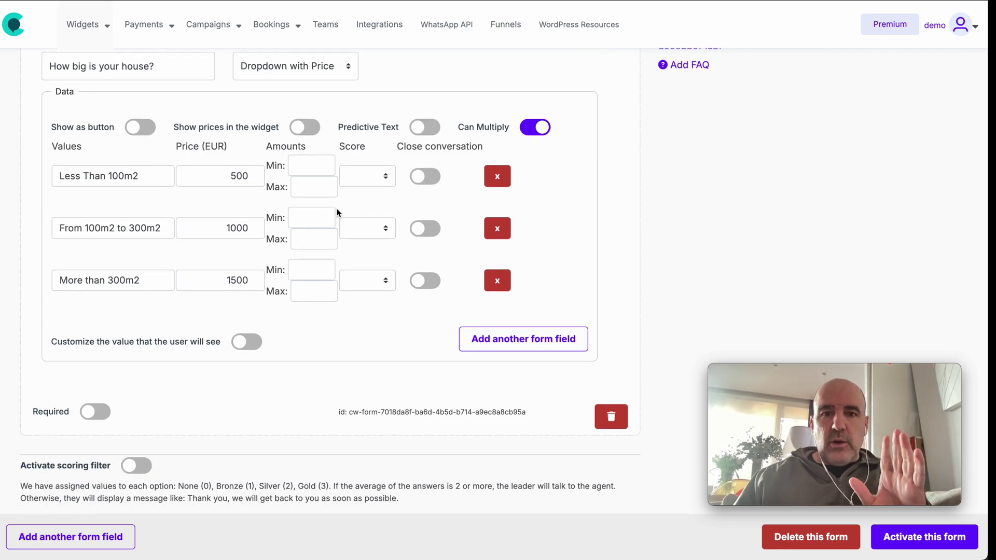
scroll(337, 212, "up", 2)
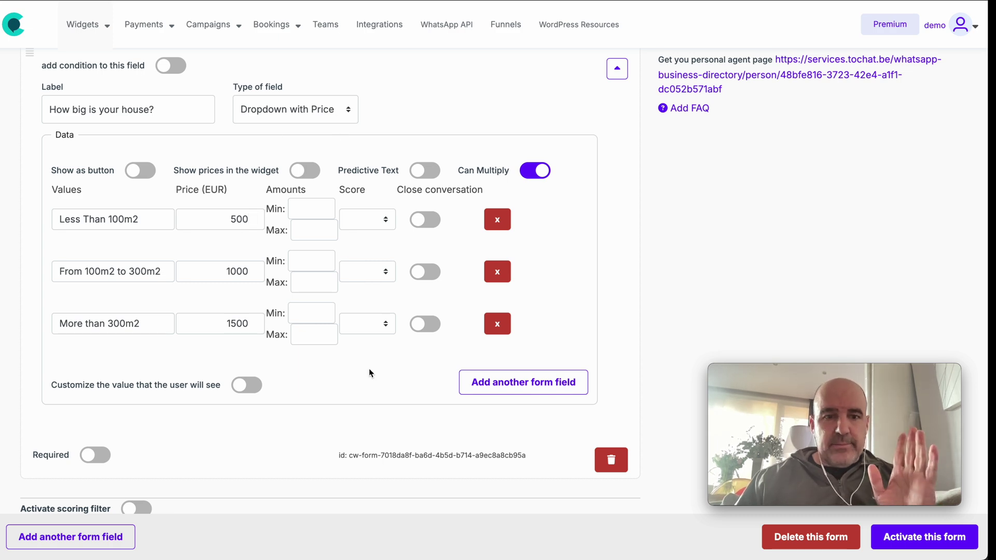
scroll(369, 371, "down", 4)
- Add Form field 5 as a Date field with birthday sub type, labelled 'Date of birth', and activate the form
left_click(70, 537)
scroll(109, 405, "down", 3)
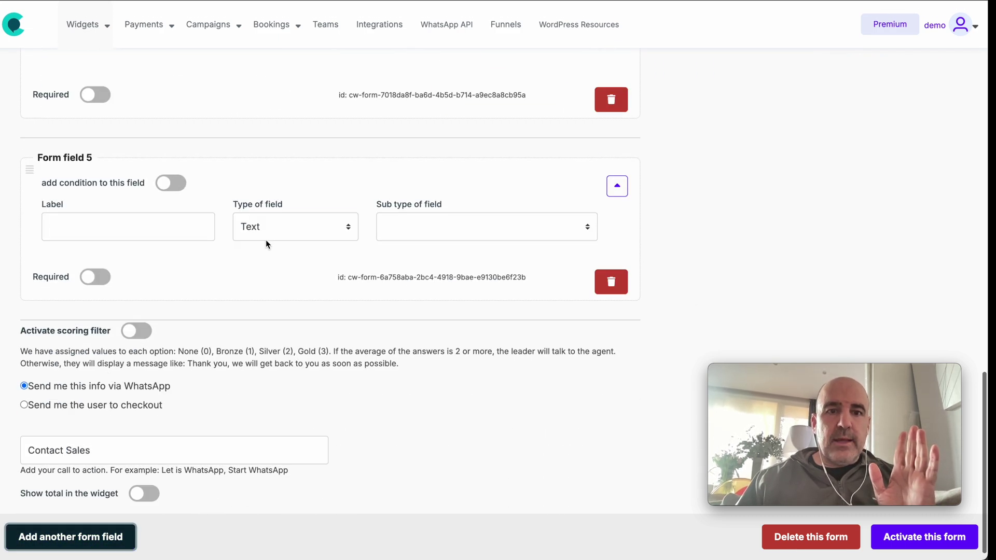
left_click(267, 232)
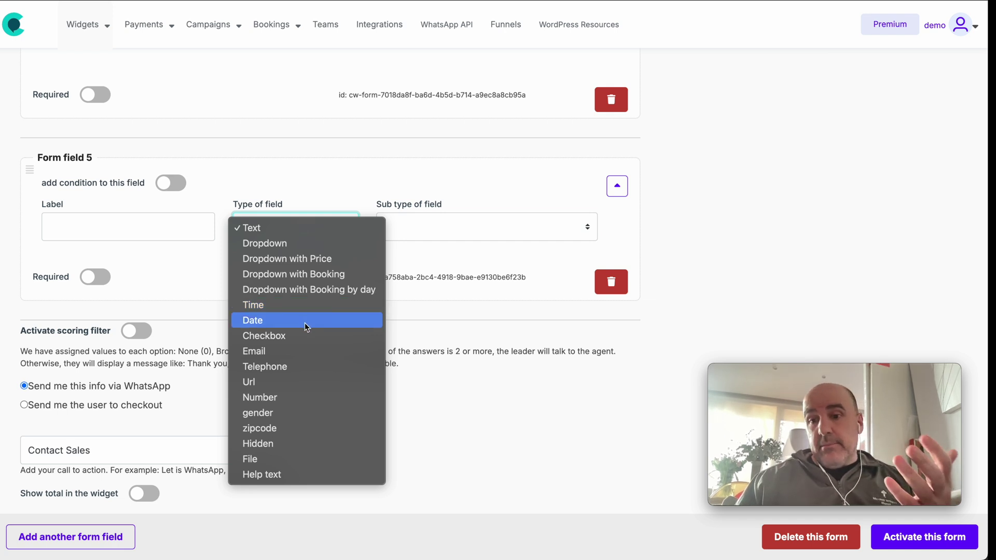
left_click(304, 320)
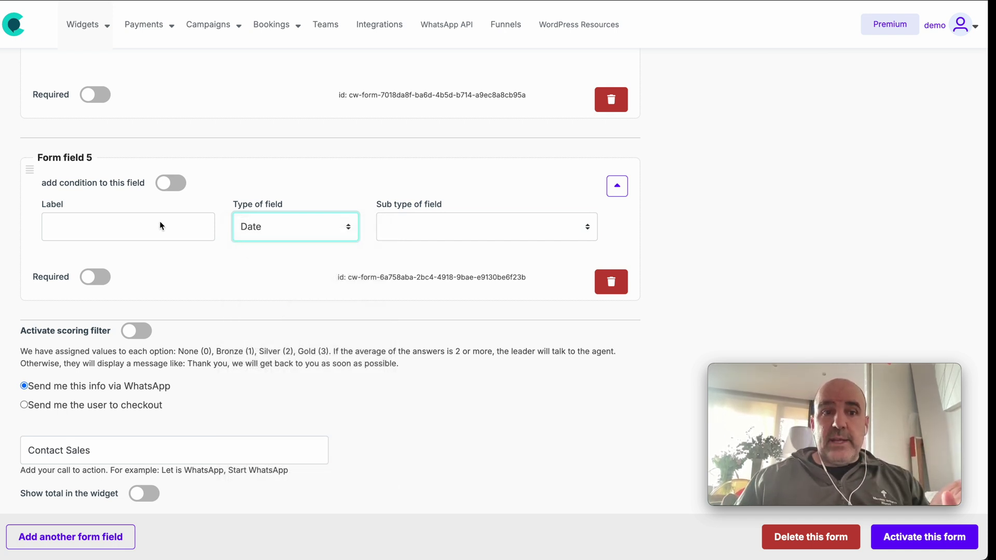
left_click(387, 231)
left_click(418, 247)
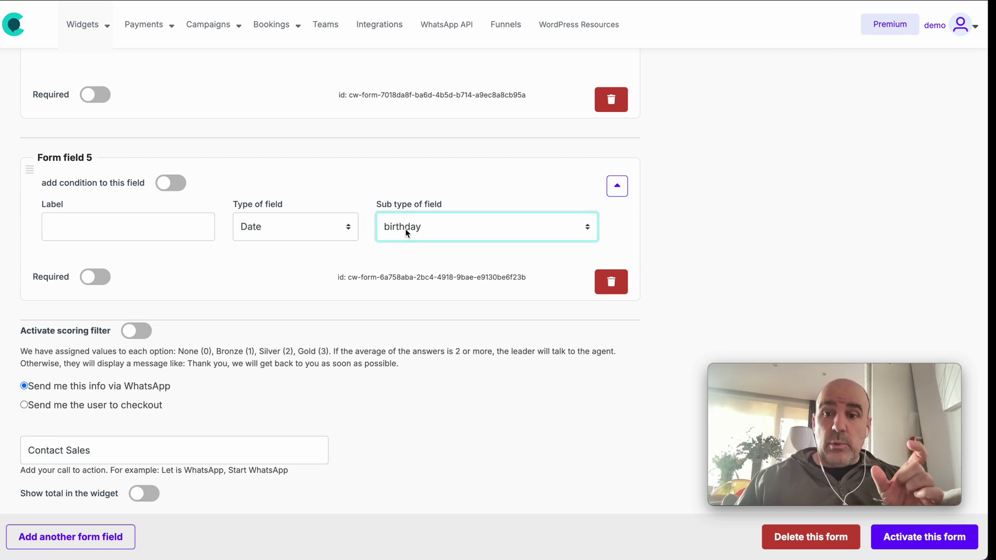
left_click(136, 220)
type("Da")
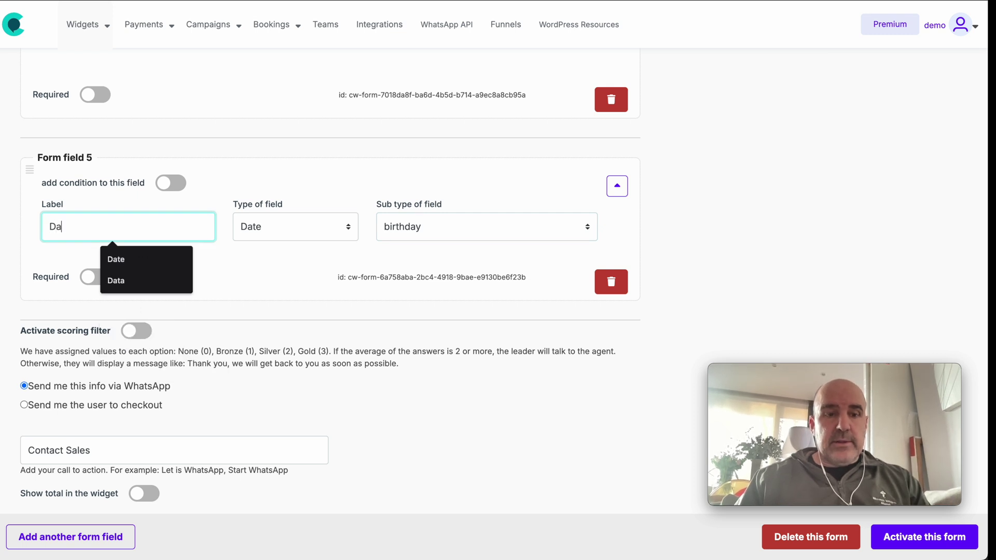
type("te of birth")
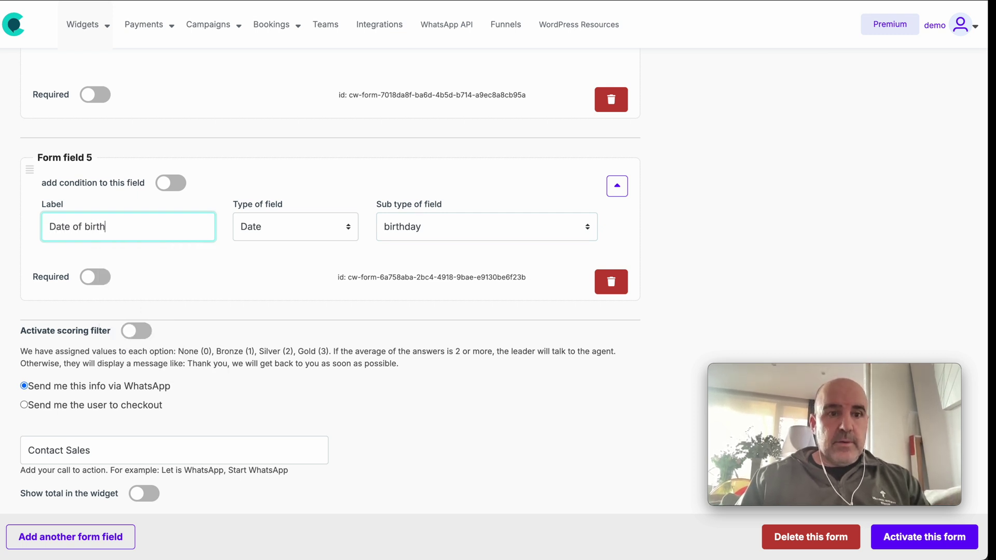
left_click(228, 263)
left_click(947, 547)
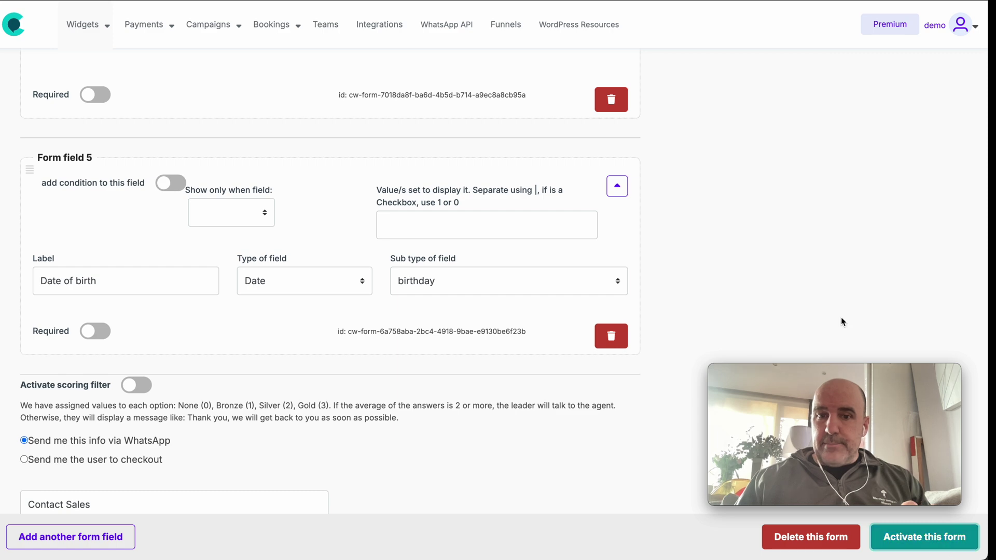
scroll(824, 292, "up", 8)
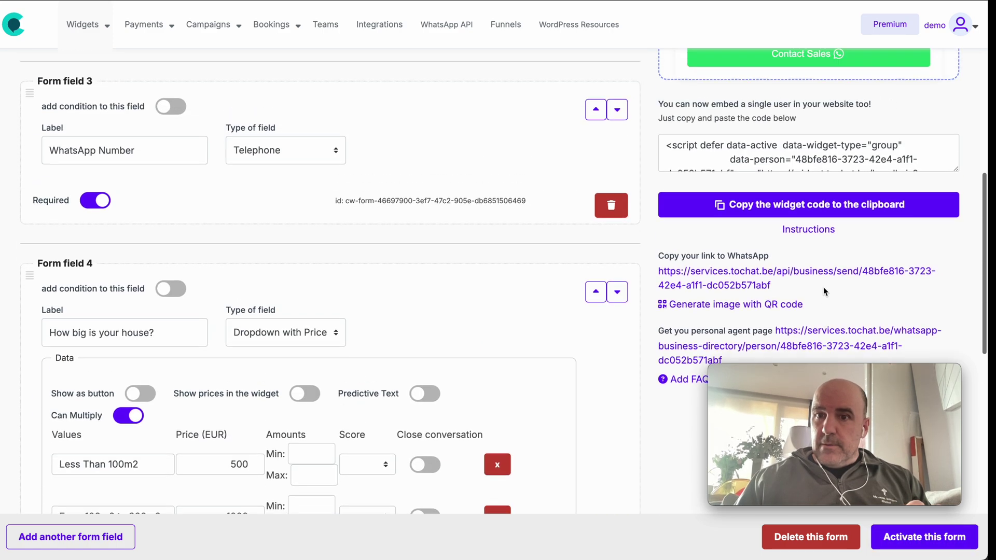
left_click(890, 203)
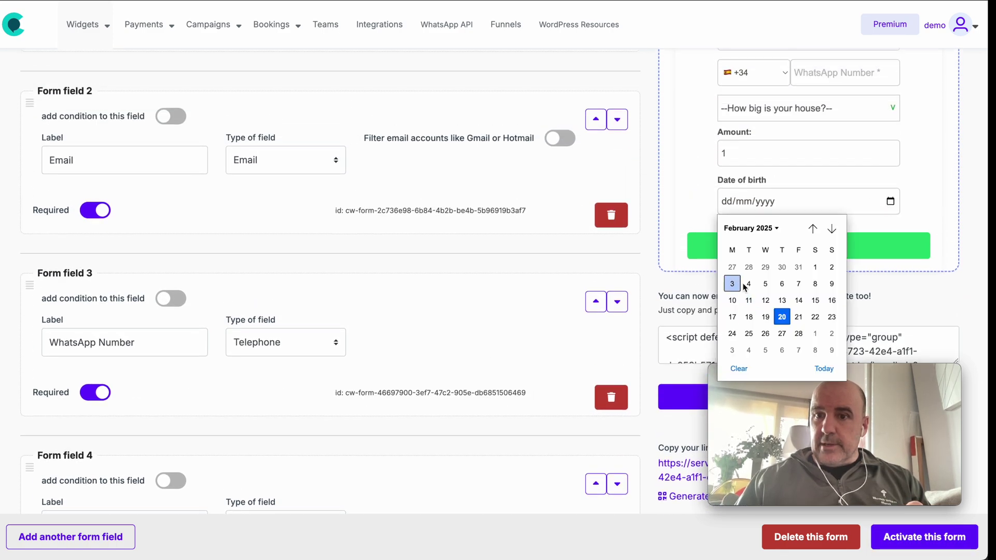
left_click(763, 228)
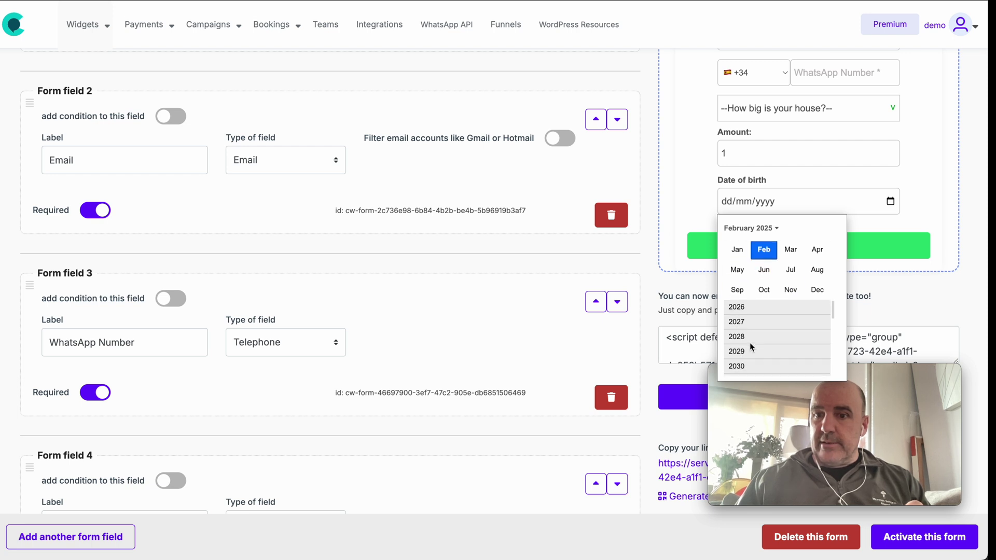
scroll(749, 342, "down", 3)
scroll(749, 343, "up", 4)
scroll(756, 266, "up", 5)
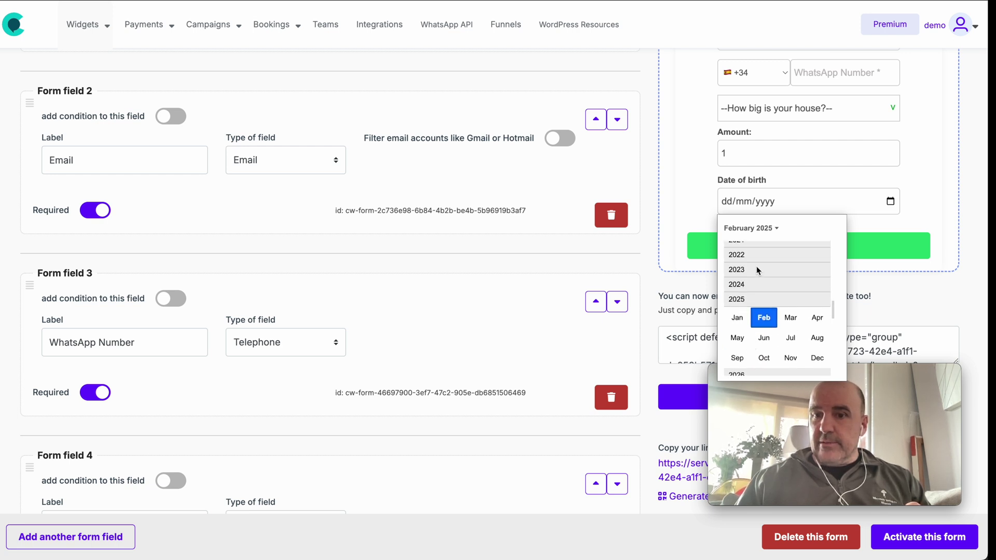
left_click(738, 209)
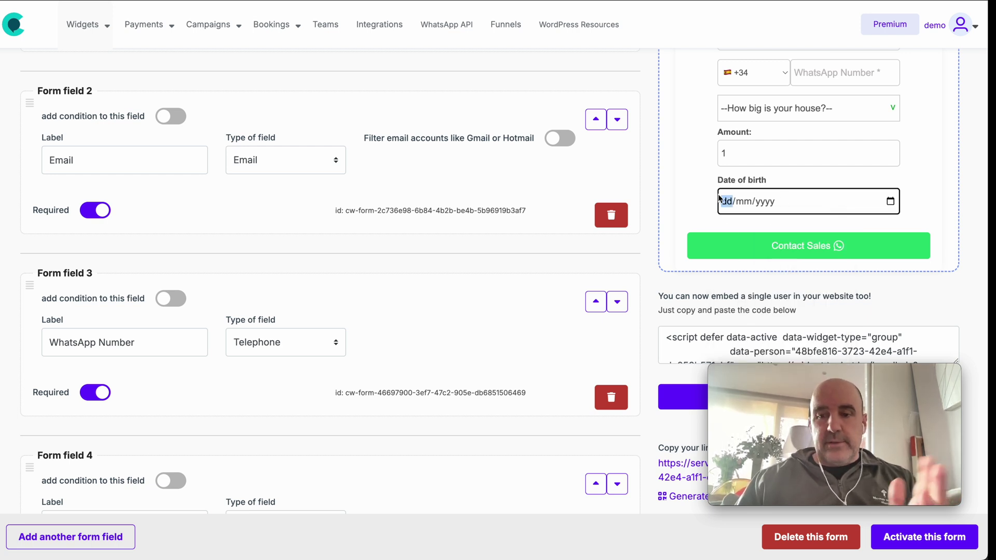
scroll(385, 275, "down", 10)
scroll(385, 270, "down", 5)
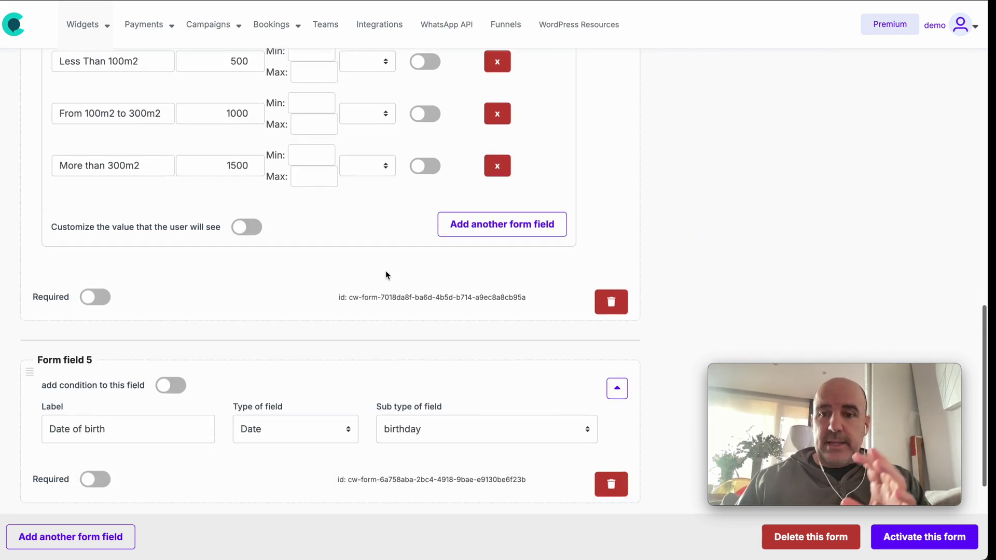
left_click(107, 526)
- Make the new field a zipcode field with No validation, after trying the USA and Spain options
left_click(287, 393)
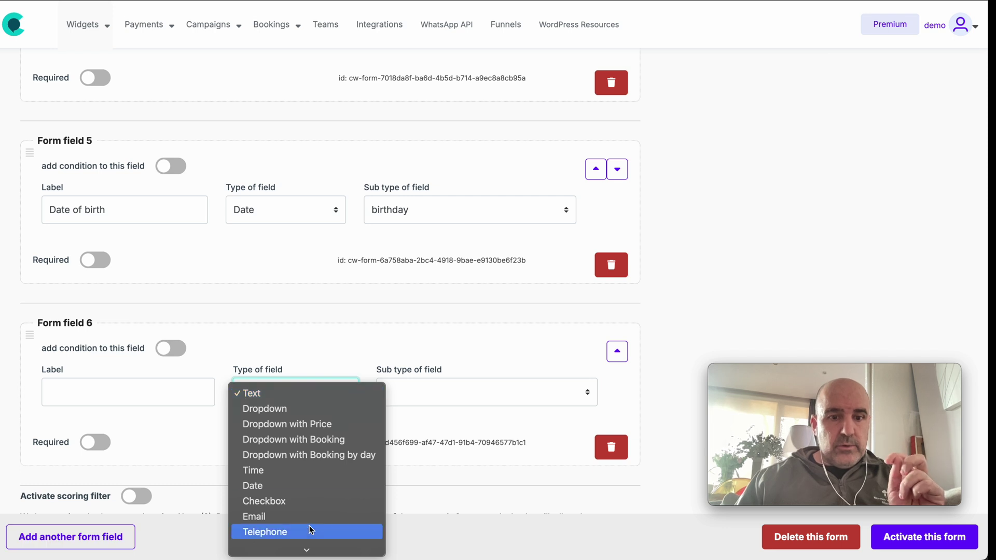
scroll(309, 526, "down", 3)
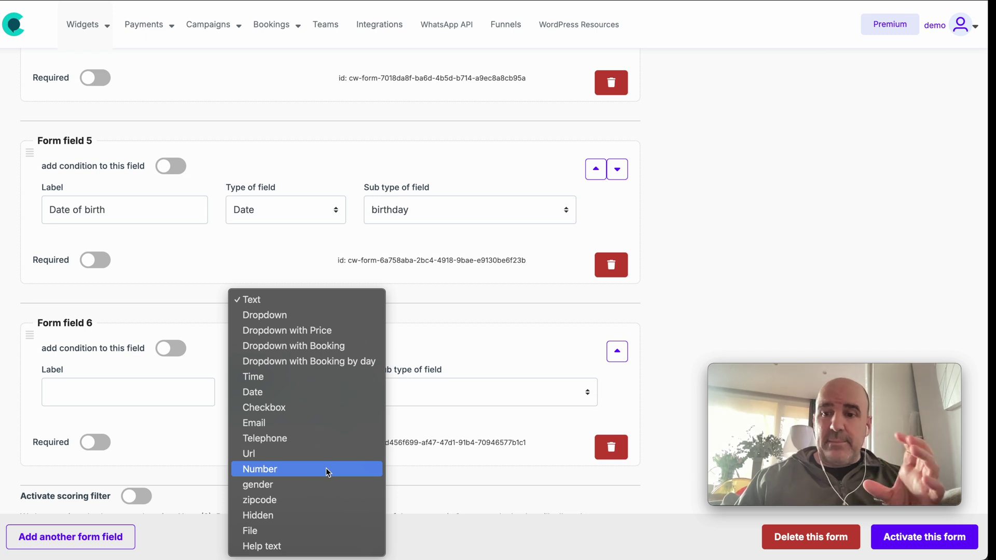
left_click(330, 500)
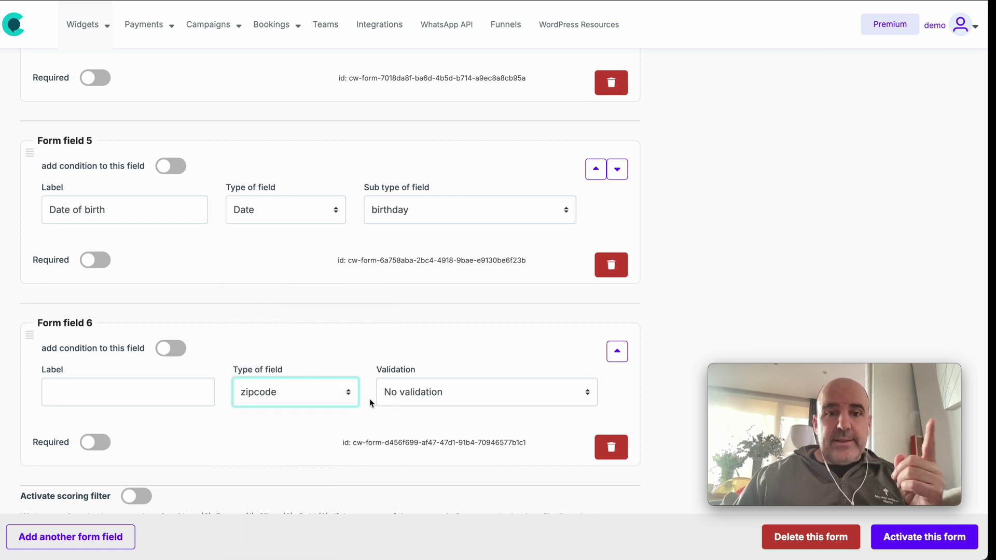
left_click(403, 397)
left_click(410, 426)
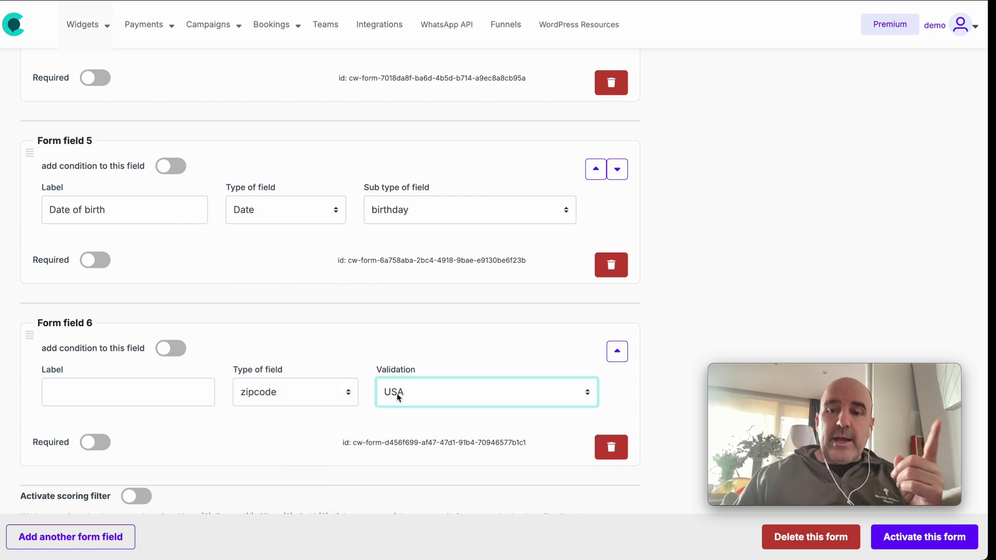
left_click(412, 397)
left_click(409, 377)
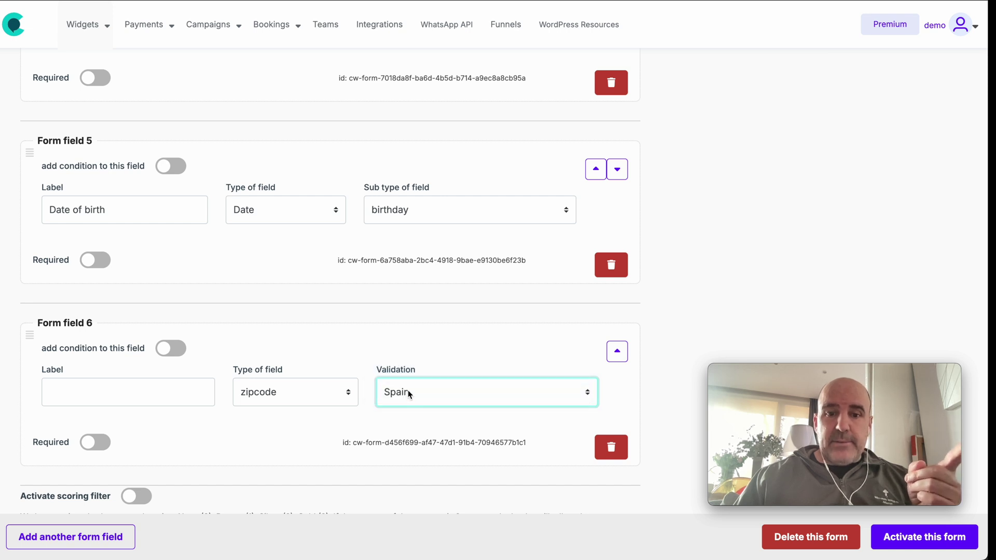
left_click(407, 393)
left_click(408, 394)
left_click(409, 409)
left_click(409, 410)
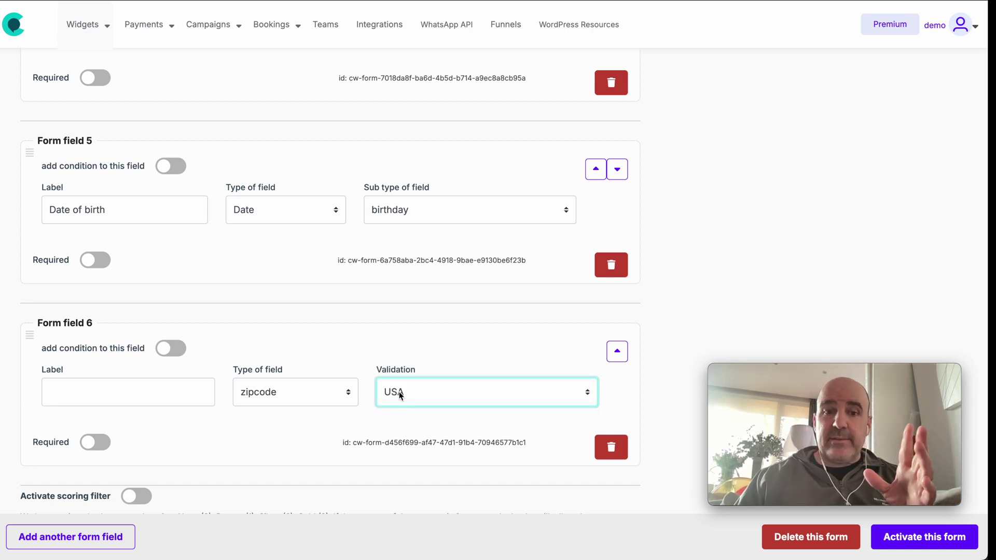
left_click(405, 393)
left_click(412, 359)
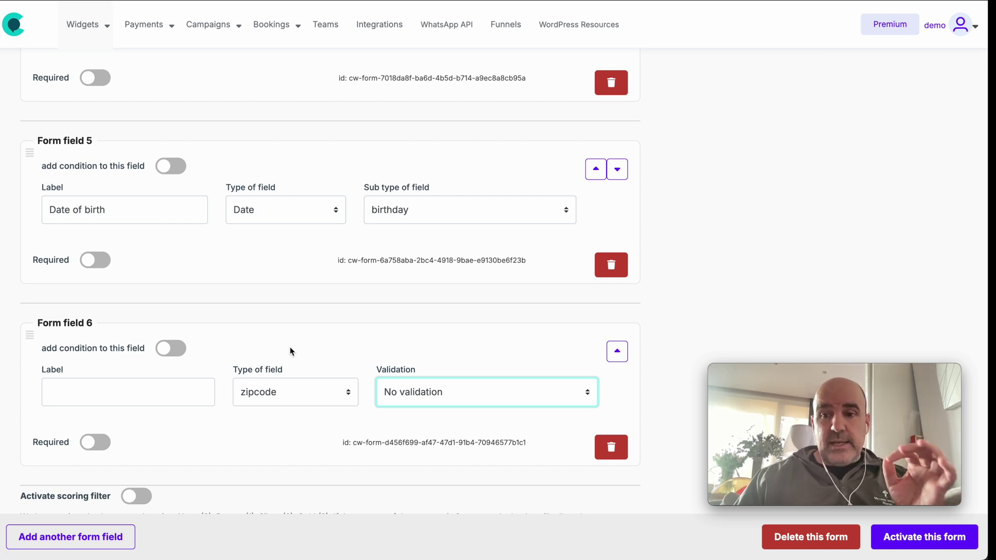
- Label the field 'Zip Code' and save the form
left_click(172, 401)
type("Zip Code")
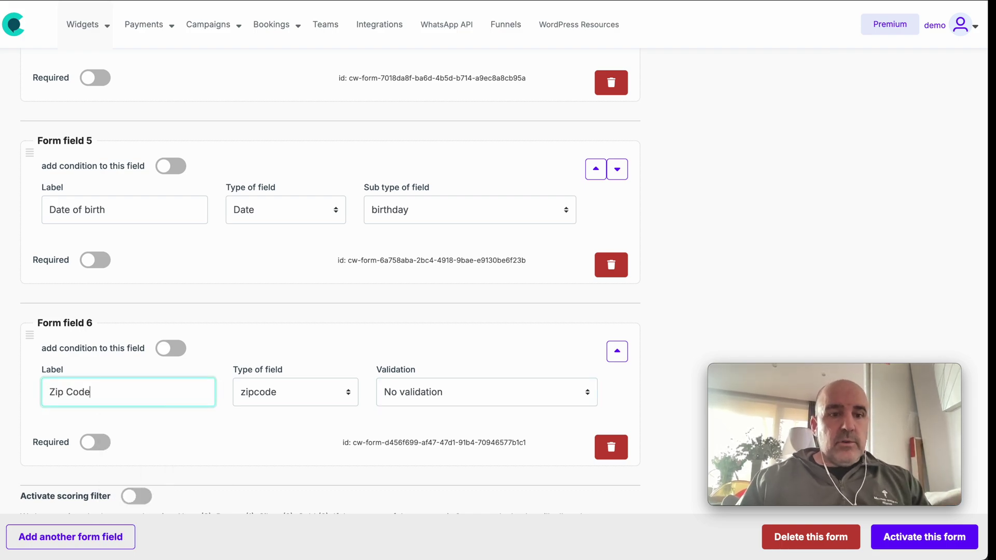
left_click(243, 456)
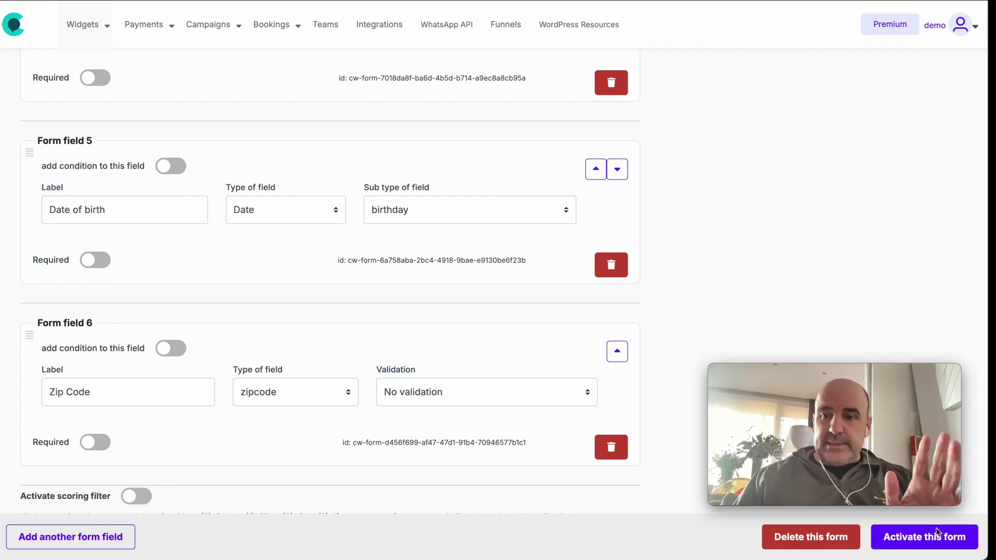
scroll(460, 402, "up", 15)
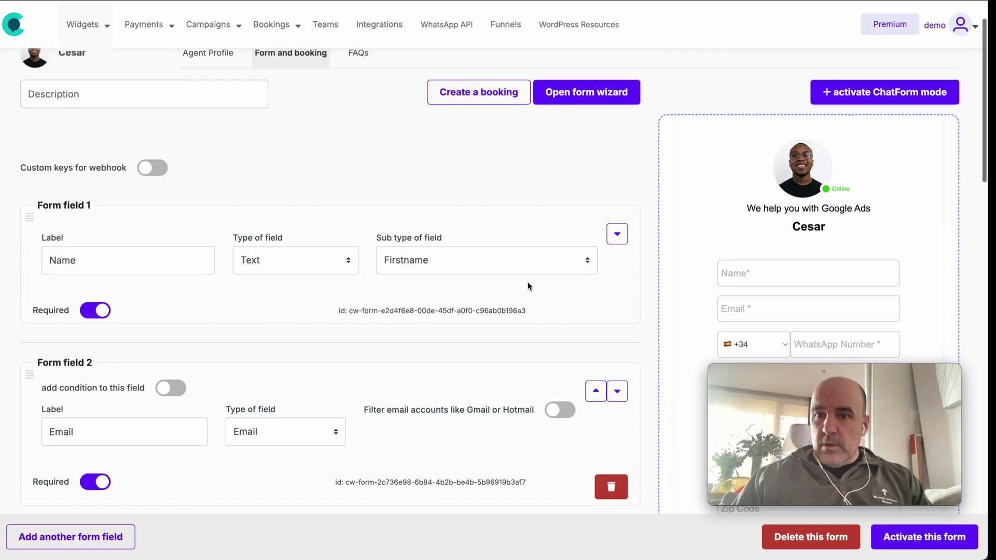
- In the preview, enter a test name, e-mail address and phone number
scroll(529, 286, "down", 3)
left_click(790, 138)
type("cesar")
key("Tab")
key("Tab")
- Choose From 100m2 to 300m2 with Amount 0, birth date 11 Feb 2025, Zip Code 28043, and submit to Contact Sales
left_click(809, 241)
left_click(778, 277)
left_click(776, 287)
scroll(811, 282, "down", 4)
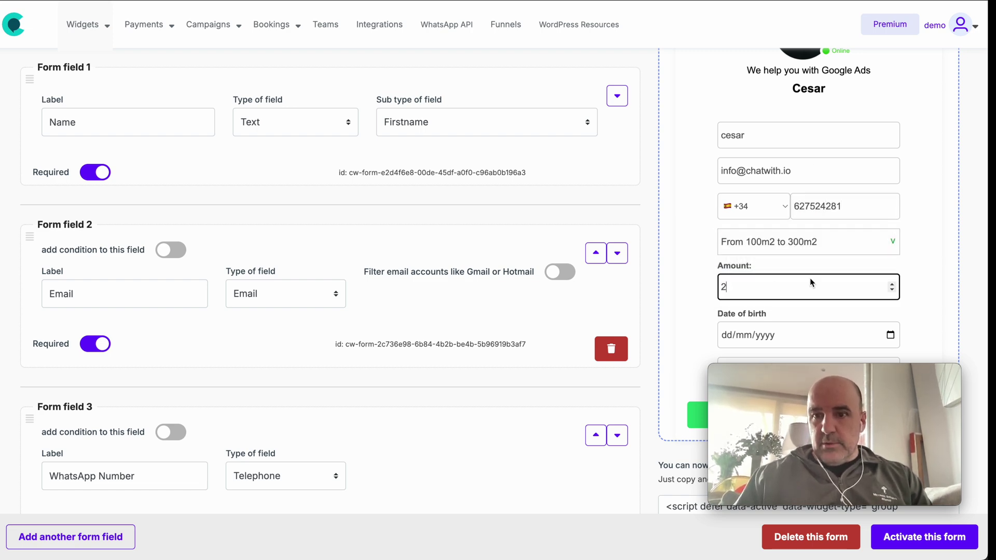
left_click(891, 190)
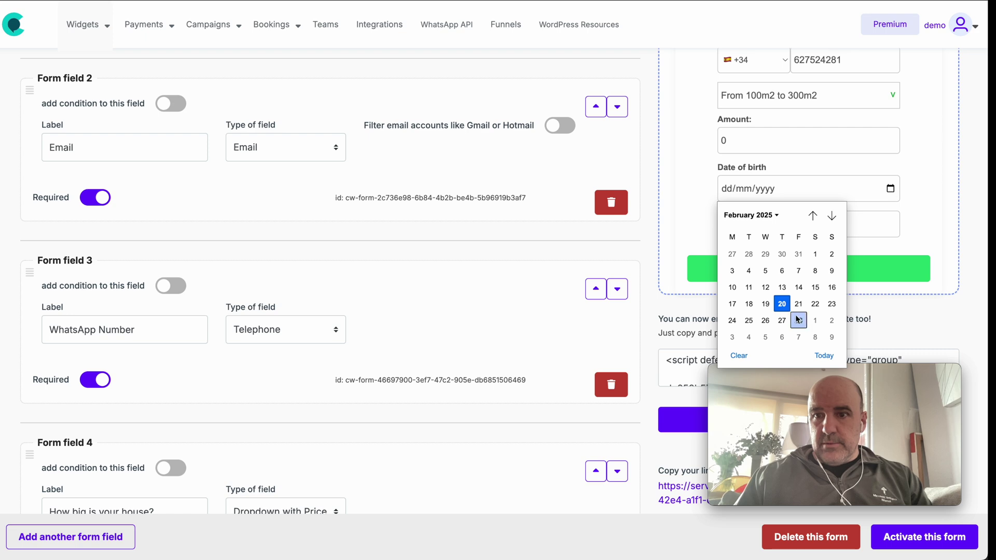
left_click(754, 294)
left_click(772, 232)
type("28043")
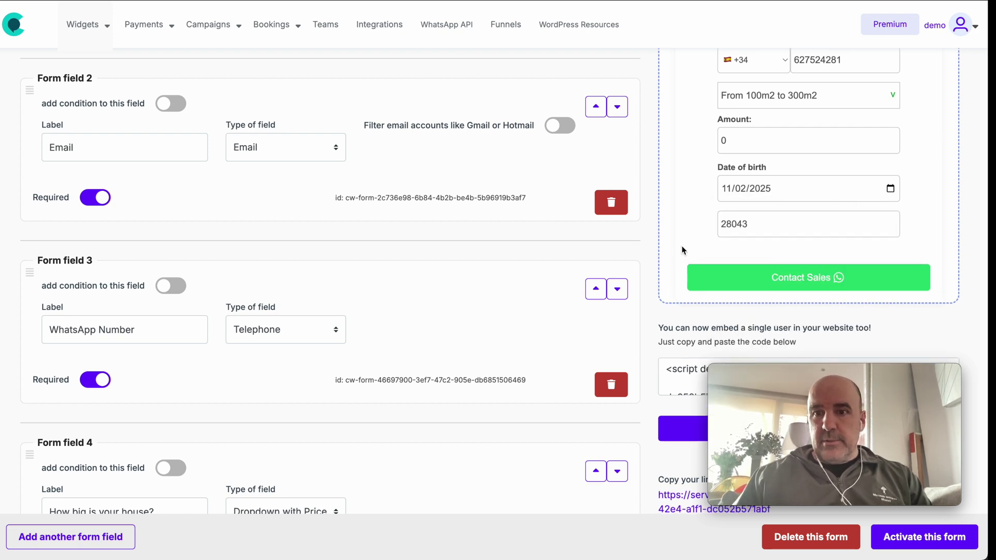
left_click(748, 279)
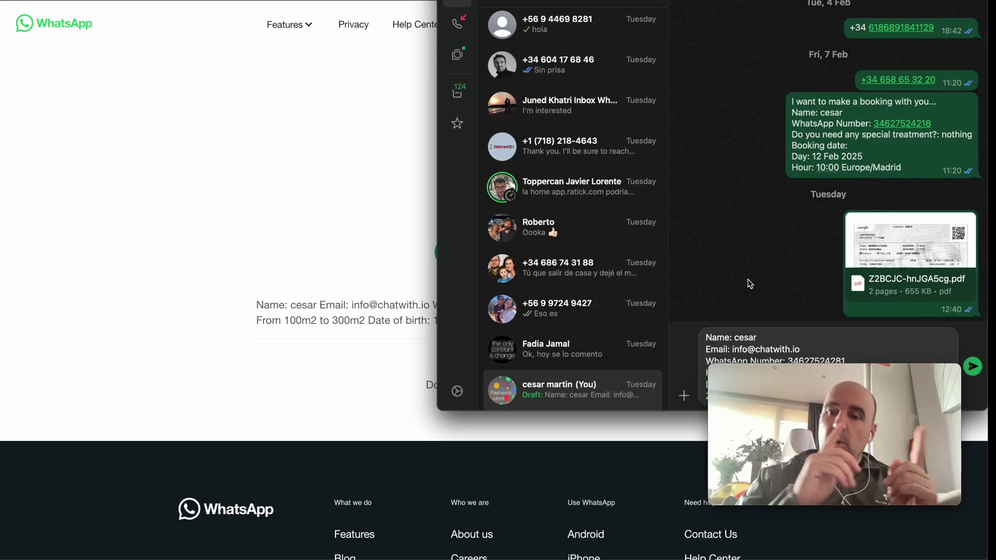
- Close the WhatsApp desktop window and return to the ToChat.be form editor
left_click(305, 222)
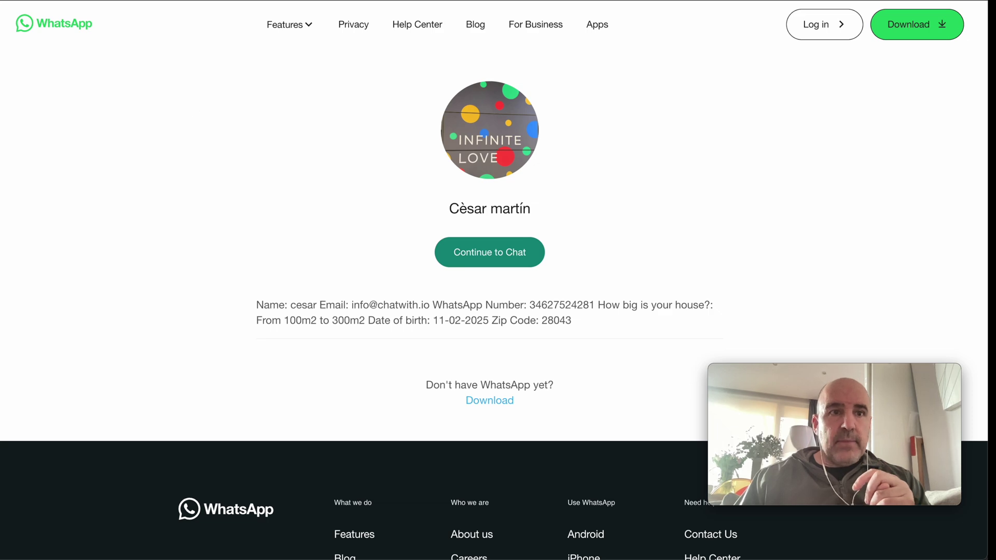
key("ctrl+w")
scroll(742, 208, "up", 10)
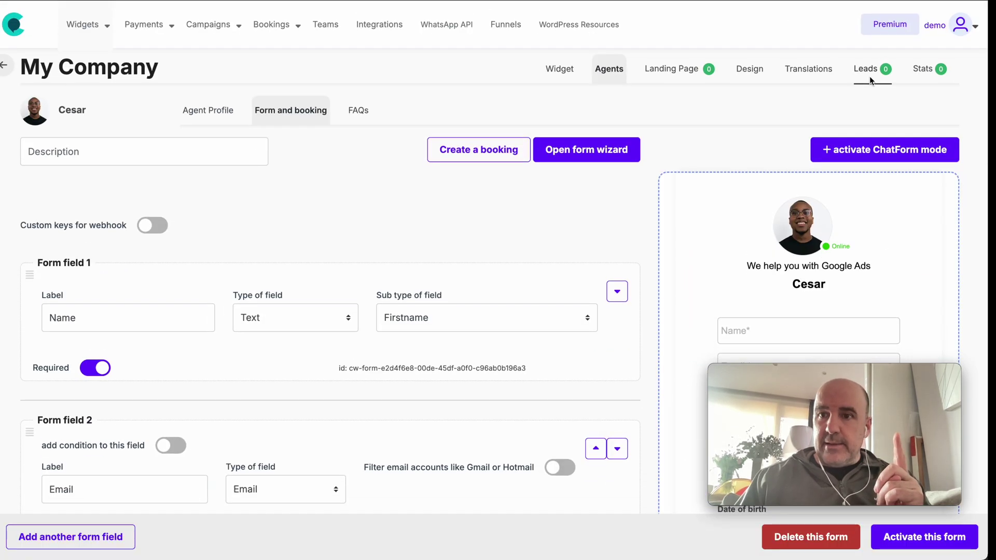
- Review the new lead in the Leads tab: its form data, 1000 value, EUR 1.000,00 total, source and date
left_click(882, 73)
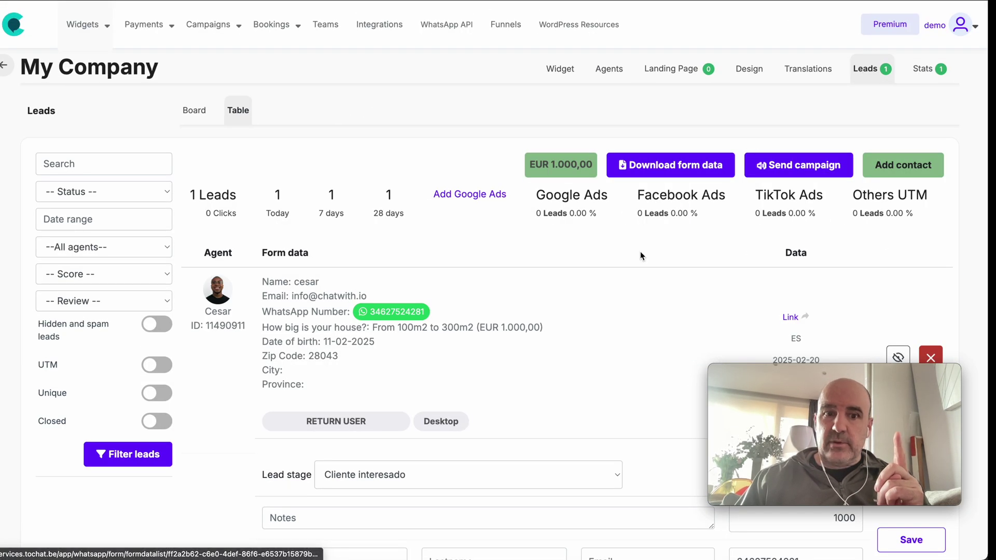
left_click_drag(263, 281, 358, 388)
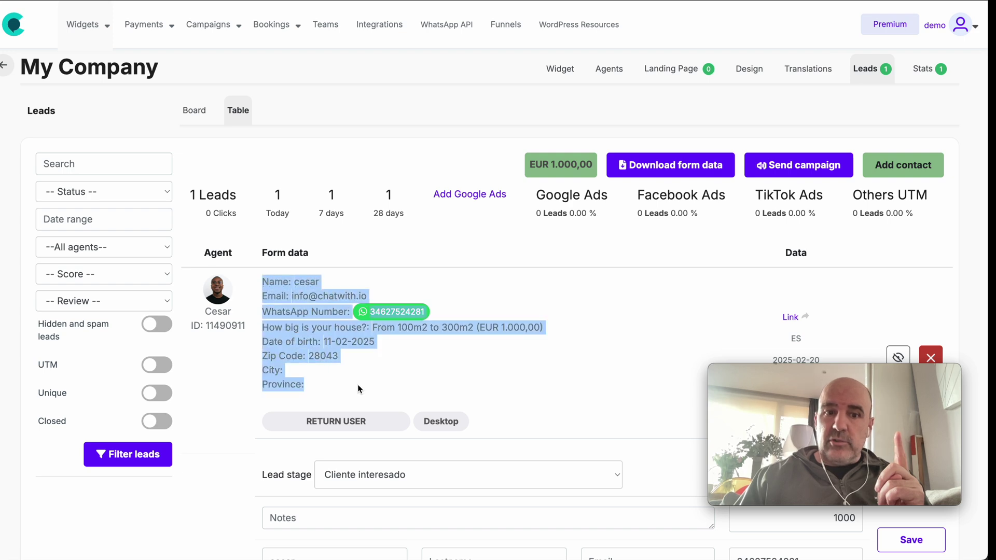
left_click(357, 385)
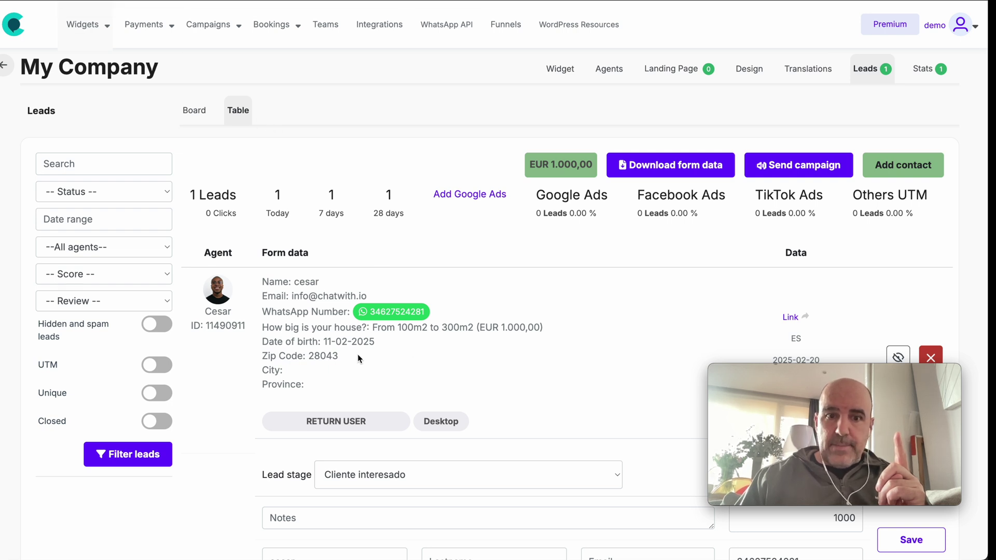
scroll(409, 372, "down", 3)
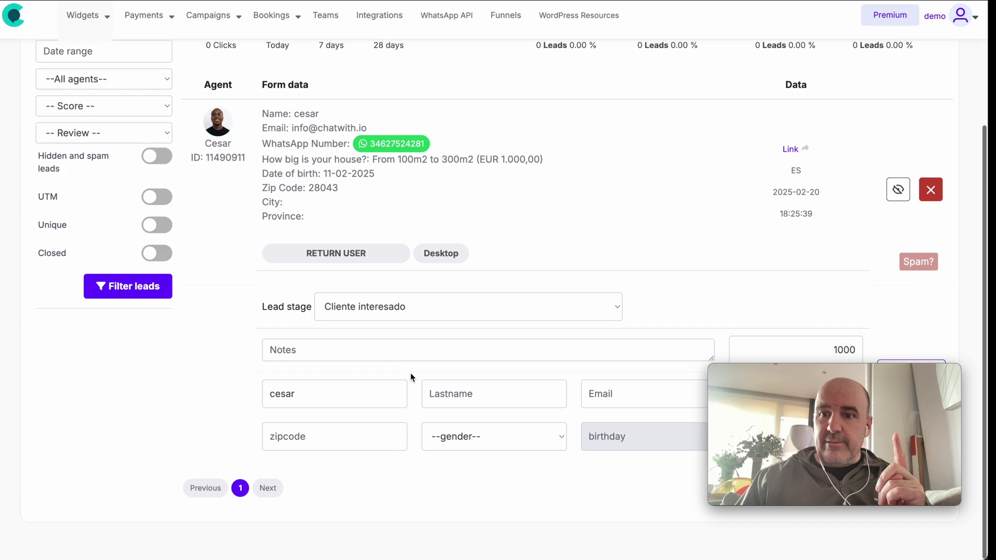
left_click_drag(762, 389, 625, 416)
double_click(842, 360)
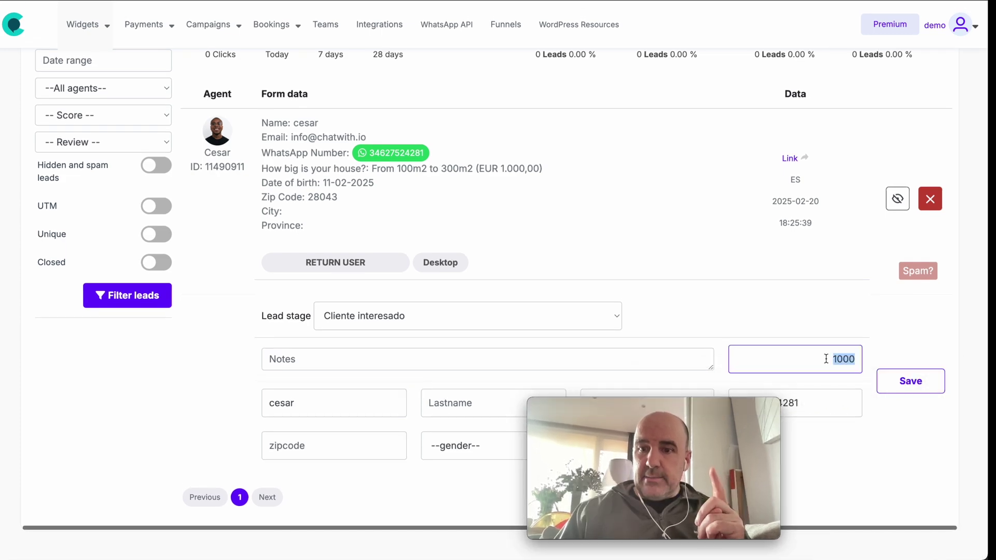
scroll(695, 239, "up", 3)
triple_click(552, 162)
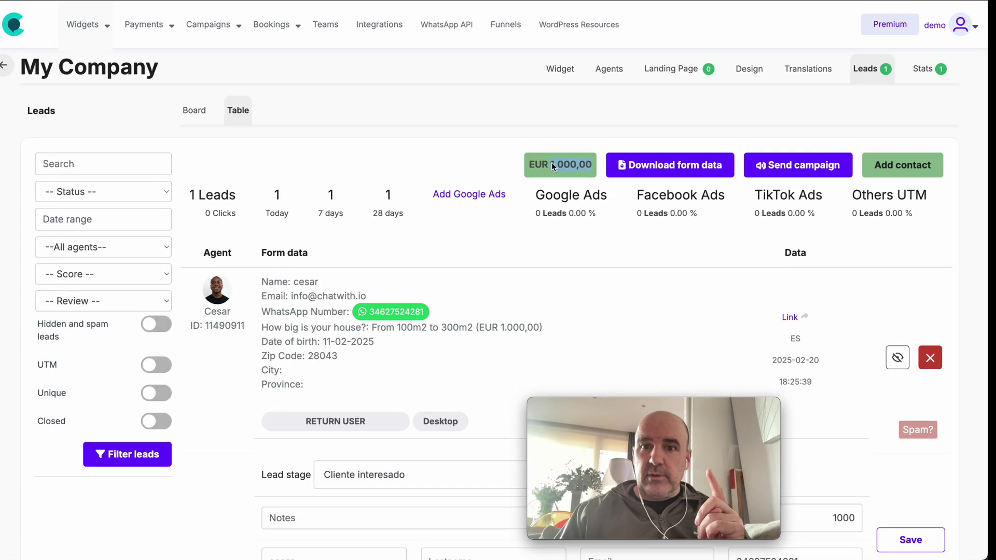
left_click(631, 290)
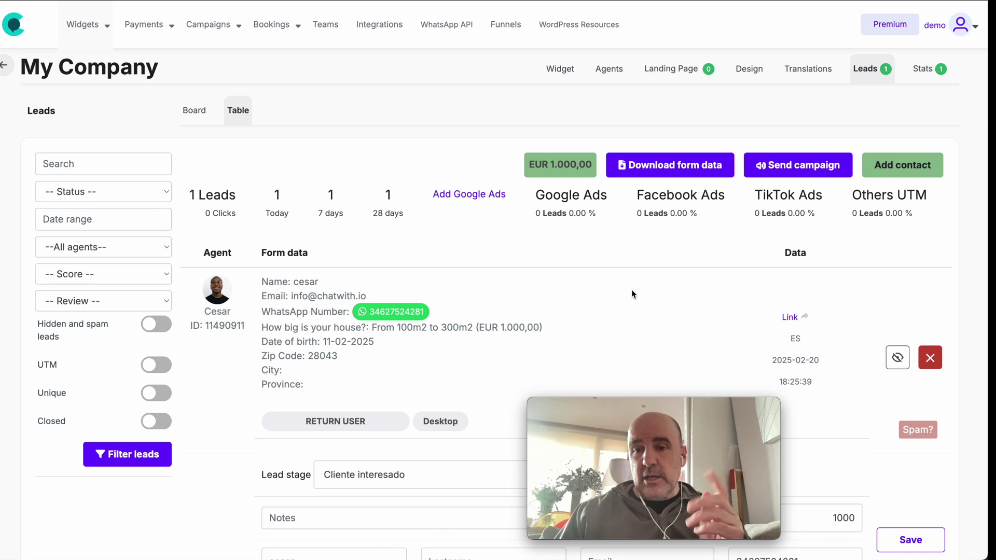
left_click_drag(764, 307, 805, 390)
left_click(833, 391)
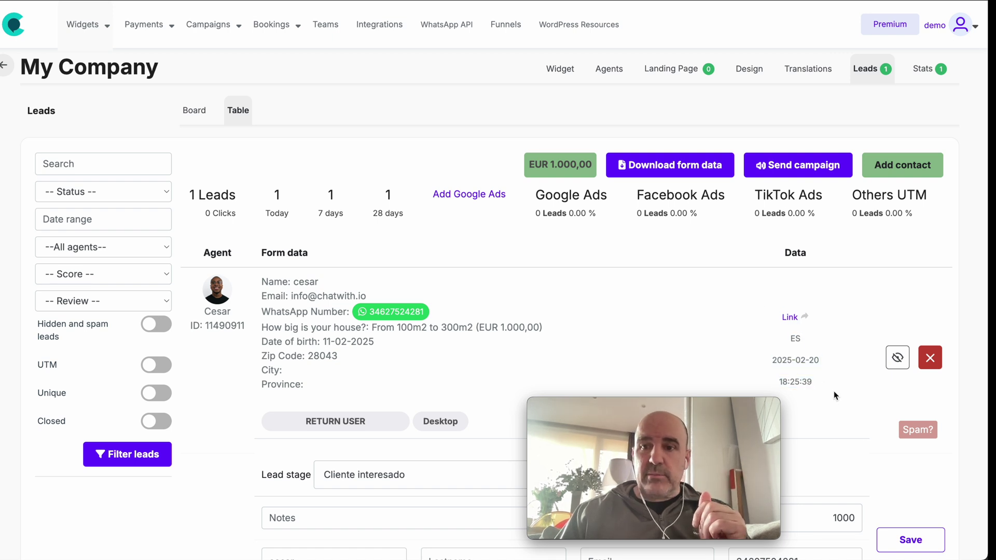
left_click_drag(275, 289, 416, 386)
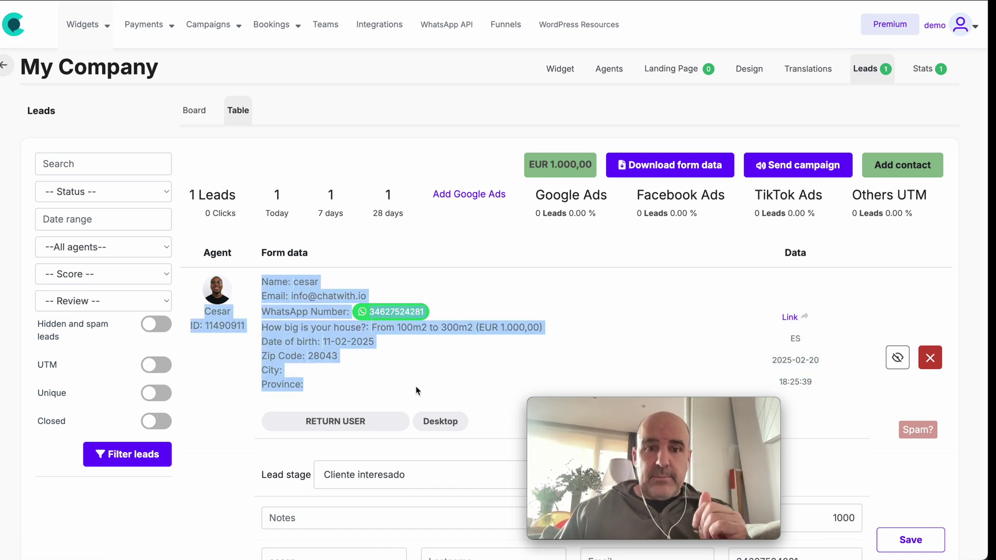
left_click(415, 386)
- Reload the leads page, then go to the WhatsApp Agents page
mouse_move(61, 12)
left_click(61, 0)
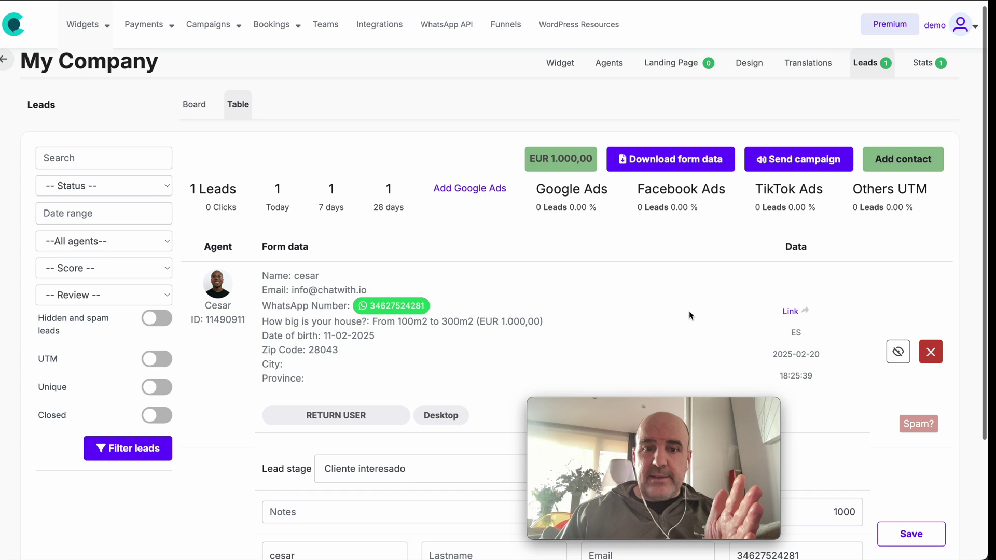
scroll(689, 310, "down", 3)
scroll(545, 330, "up", 5)
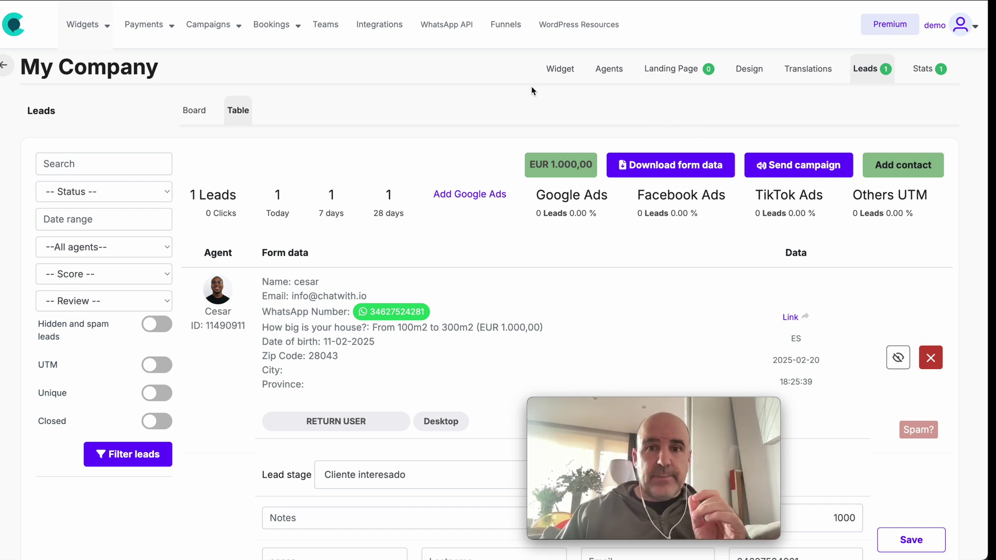
left_click(608, 72)
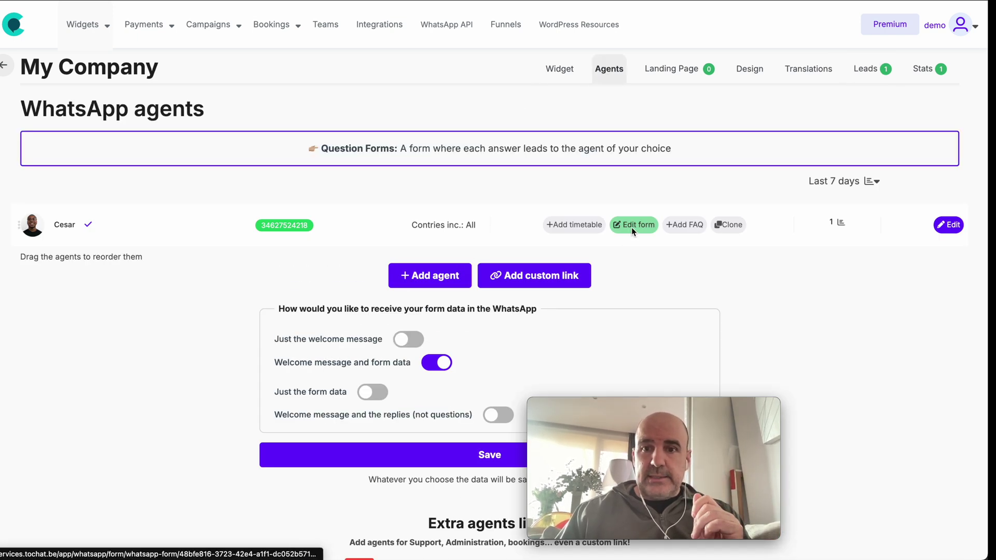
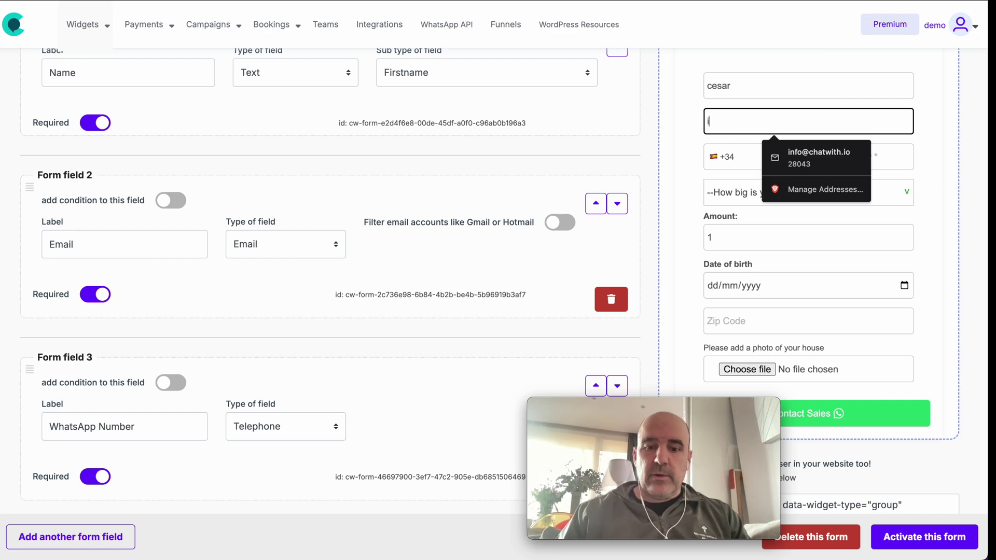
- In the test form, enter the email and phone, house size 100–300m2 and birth date 9 February 2025
type("chatwith.io")
key("Tab")
type("62752421")
left_click(803, 193)
left_click(802, 222)
left_click(904, 285)
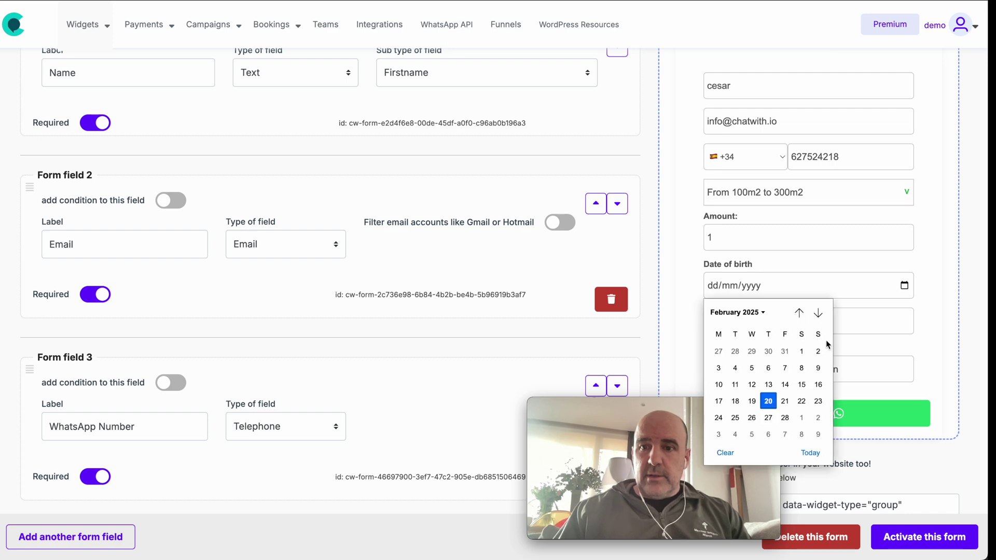
left_click(813, 365)
- Enter zip code 28043 and attach pic05.jpg as the house photo
left_click(768, 331)
type("280")
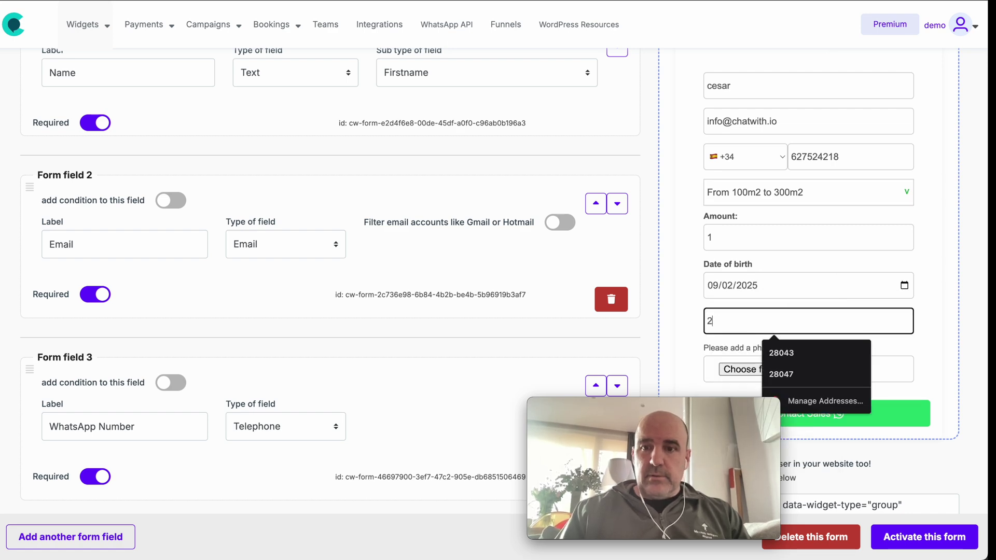
left_click(782, 353)
key("shift+Tab")
scroll(780, 279, "down", 2)
left_click(749, 278)
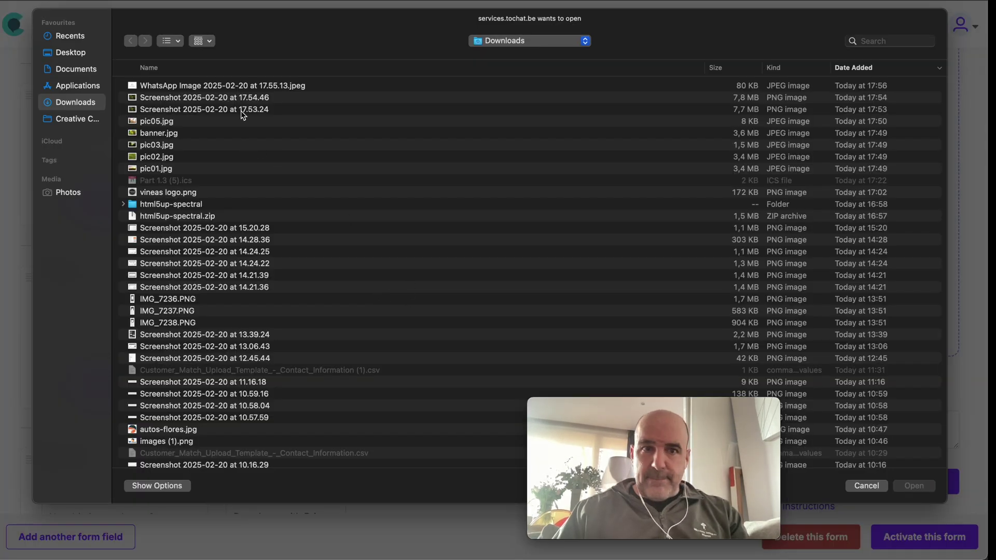
left_click(167, 134)
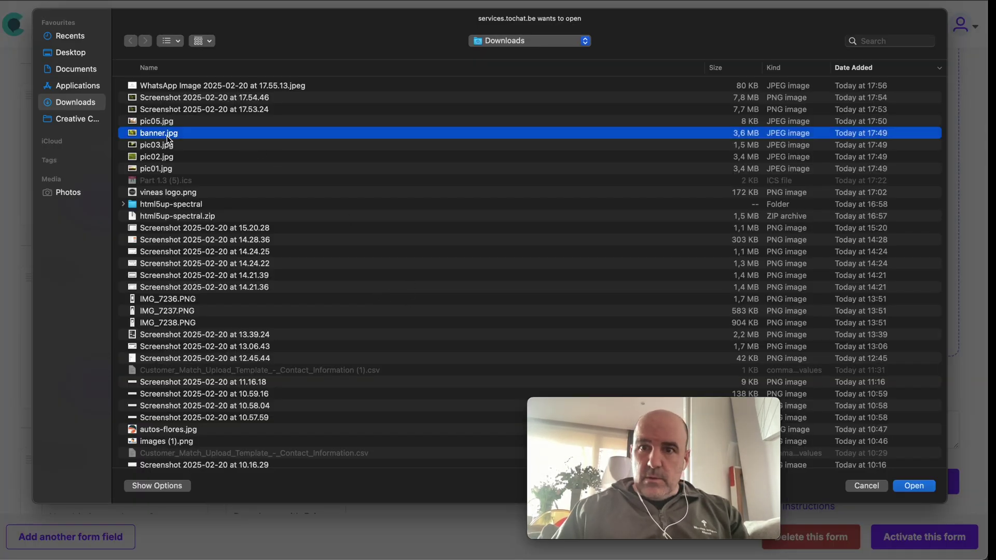
double_click(164, 122)
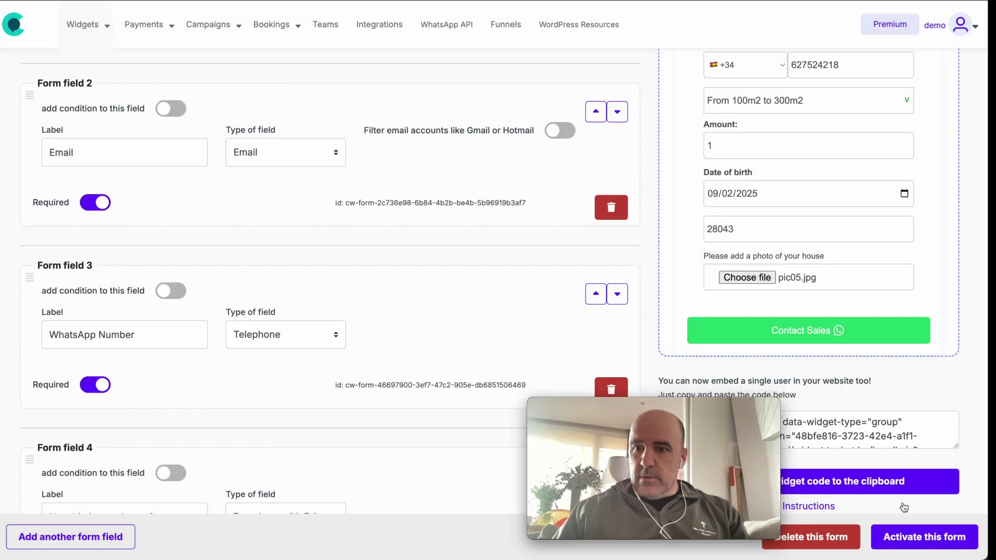
- Send the completed test form to WhatsApp, then return to the browser
left_click(843, 482)
left_click(867, 328)
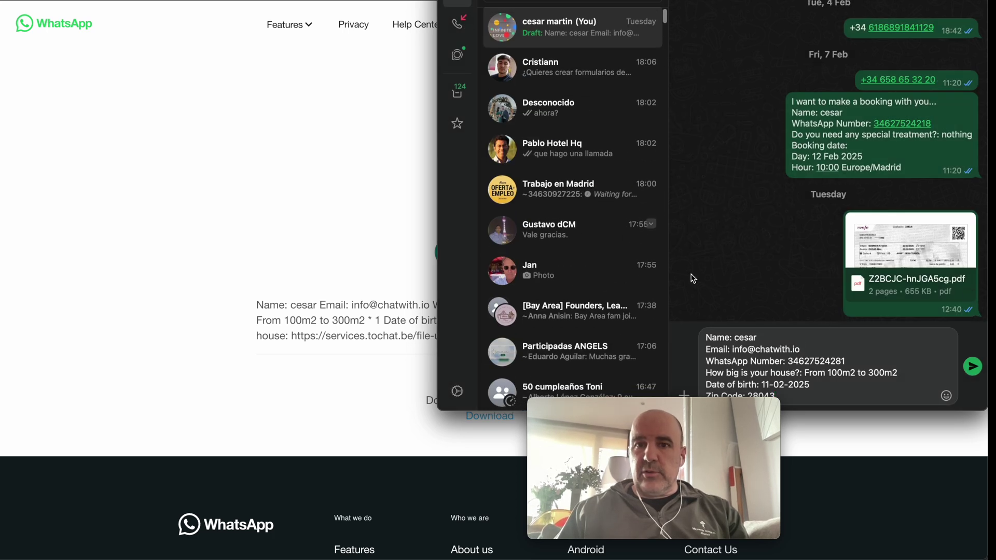
left_click(386, 226)
- Go back to the form builder and open the Leads table
key("super+w")
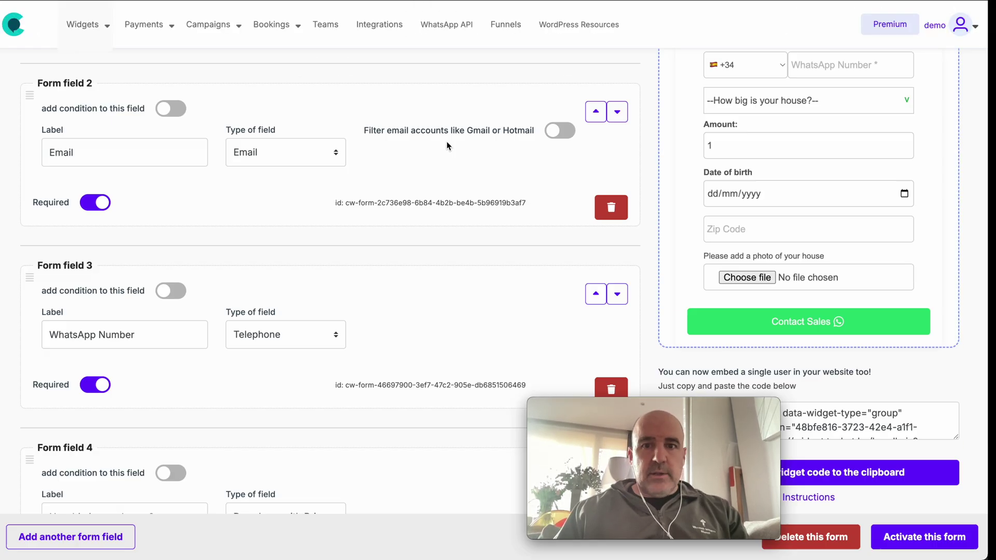
scroll(447, 146, "up", 10)
left_click(867, 69)
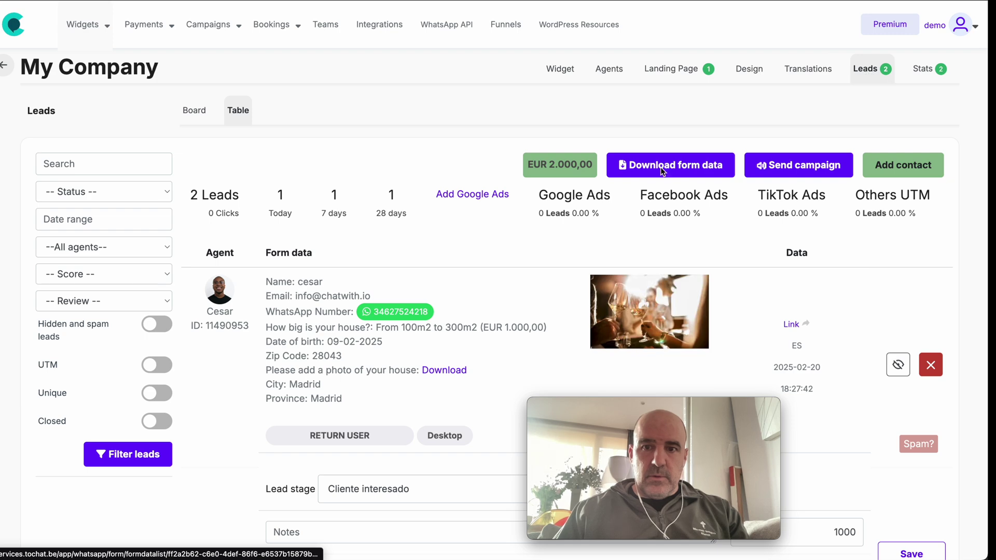
scroll(661, 167, "down", 4)
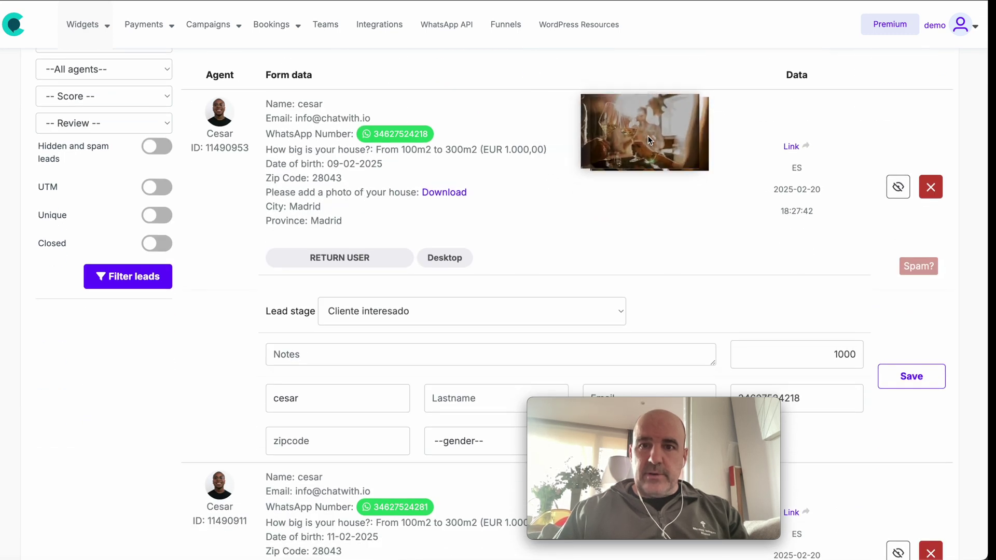
- Highlight the test lead's zip code 28043 and its City and Province, both Madrid
triple_click(258, 212)
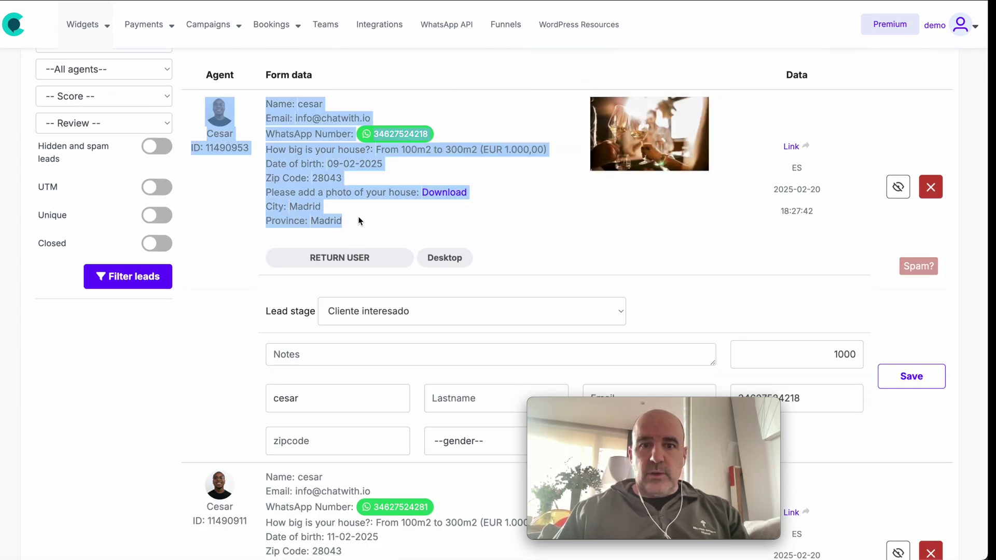
left_click_drag(351, 220, 264, 209)
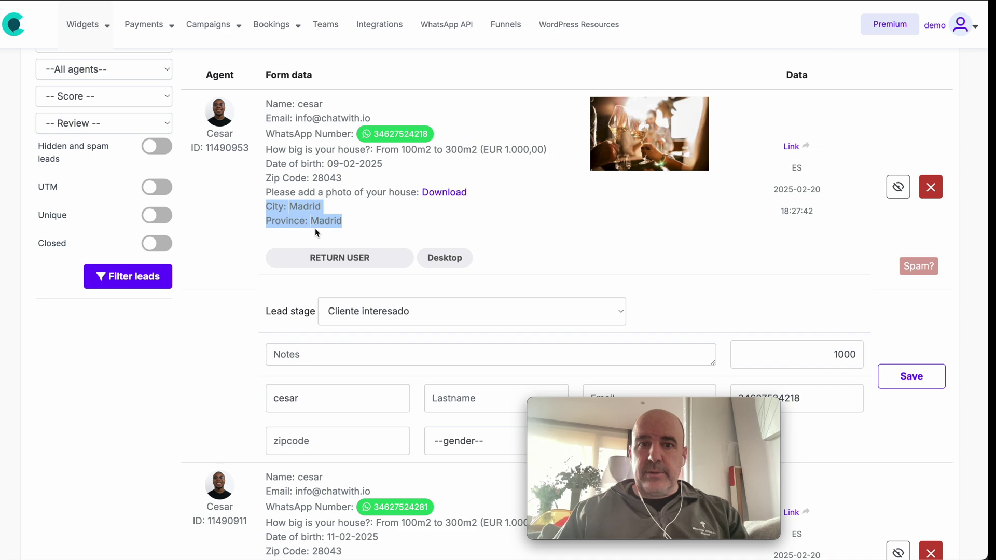
scroll(308, 210, "down", 3)
left_click(307, 212)
scroll(307, 212, "up", 4)
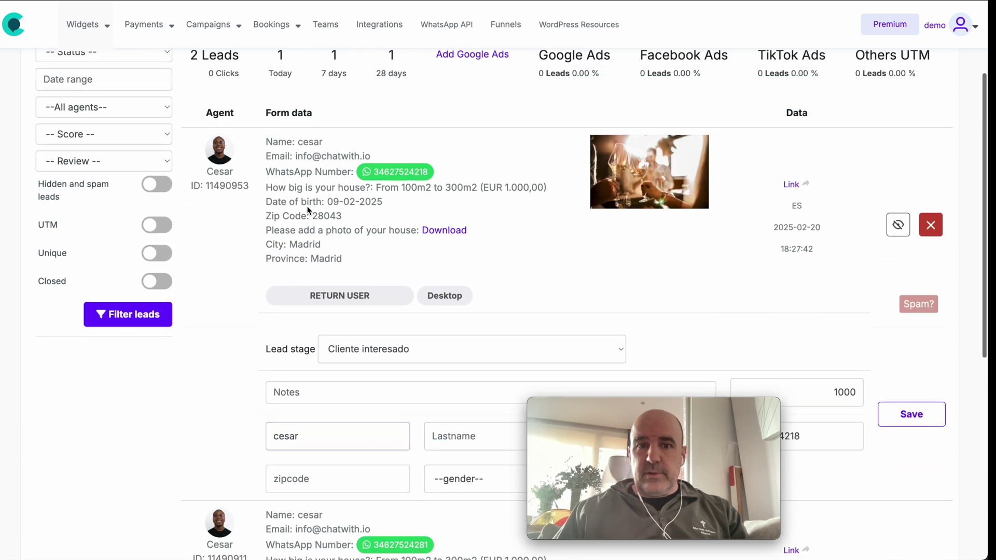
double_click(332, 217)
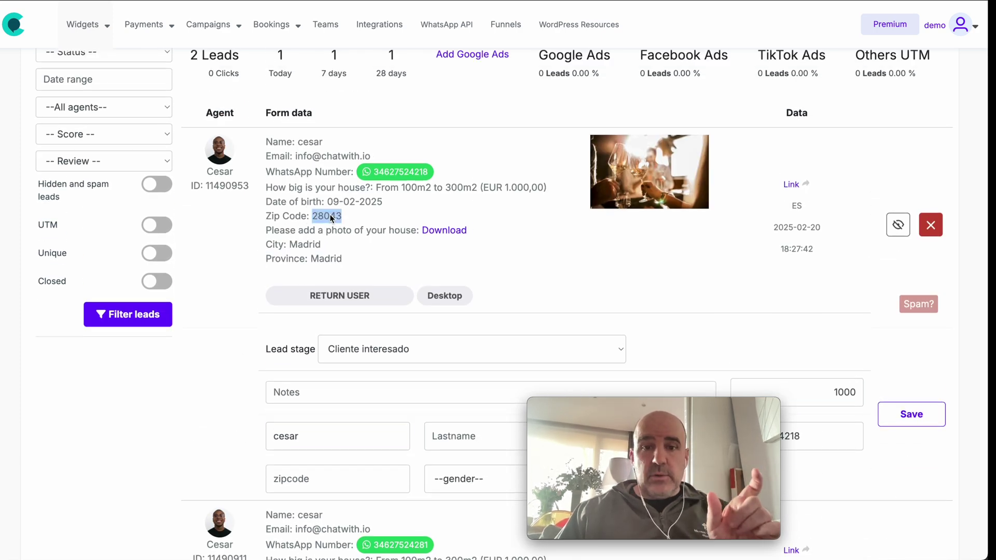
double_click(307, 245)
double_click(333, 264)
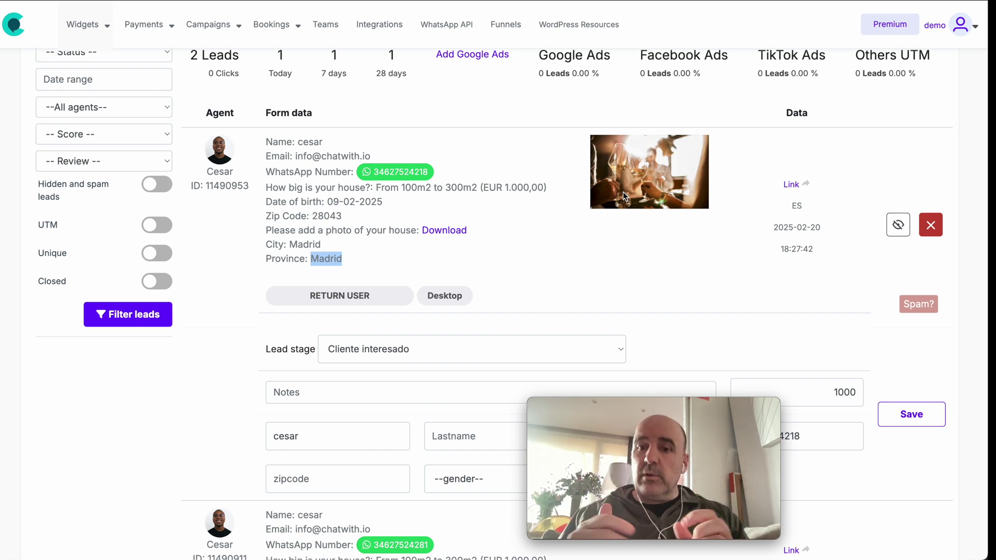
left_click(649, 226)
scroll(597, 244, "up", 3)
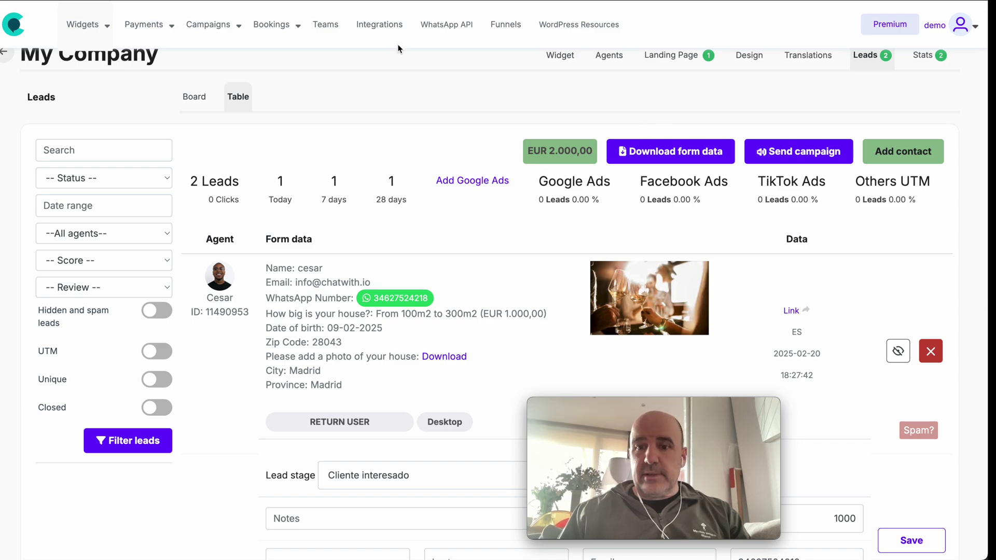
scroll(636, 54, "up", 1)
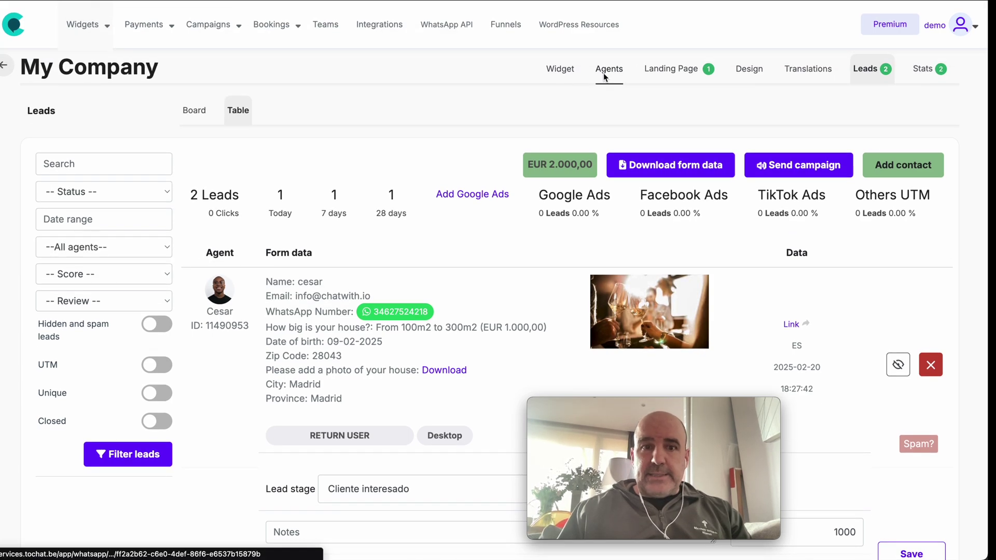
- Open the agent's form editor, toggle the house photo field to required and back to optional
left_click(604, 73)
scroll(359, 182, "down", 1)
left_click(627, 210)
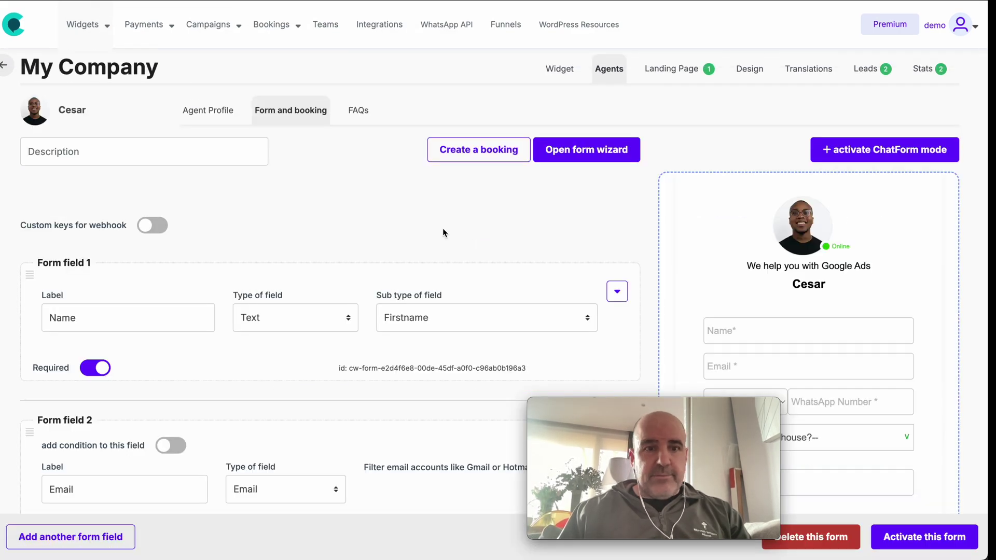
scroll(444, 233, "down", 20)
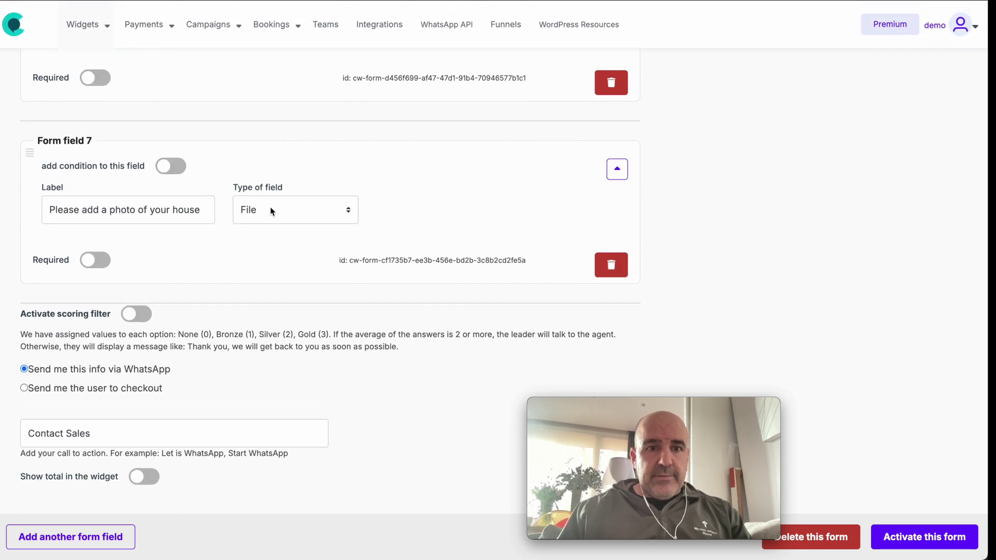
double_click(47, 266)
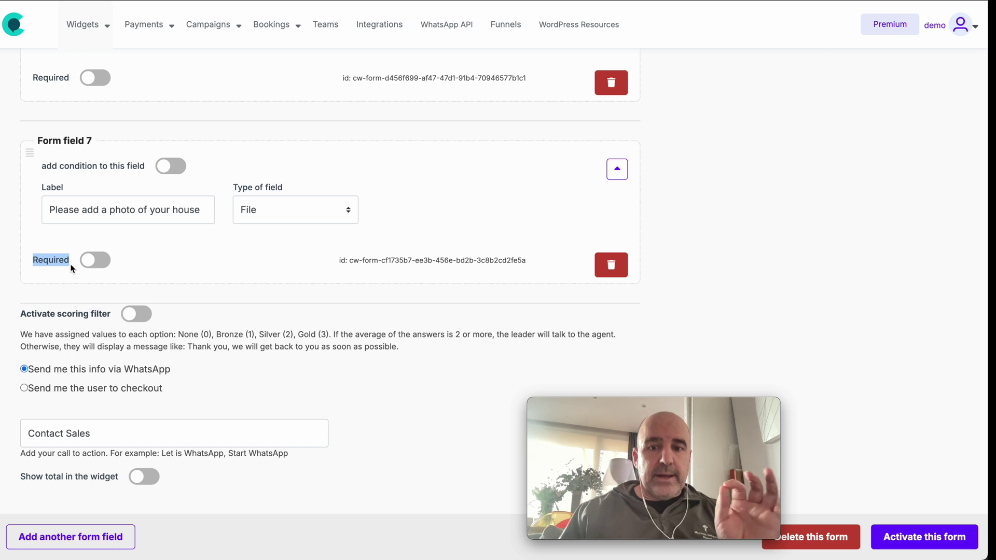
left_click(90, 262)
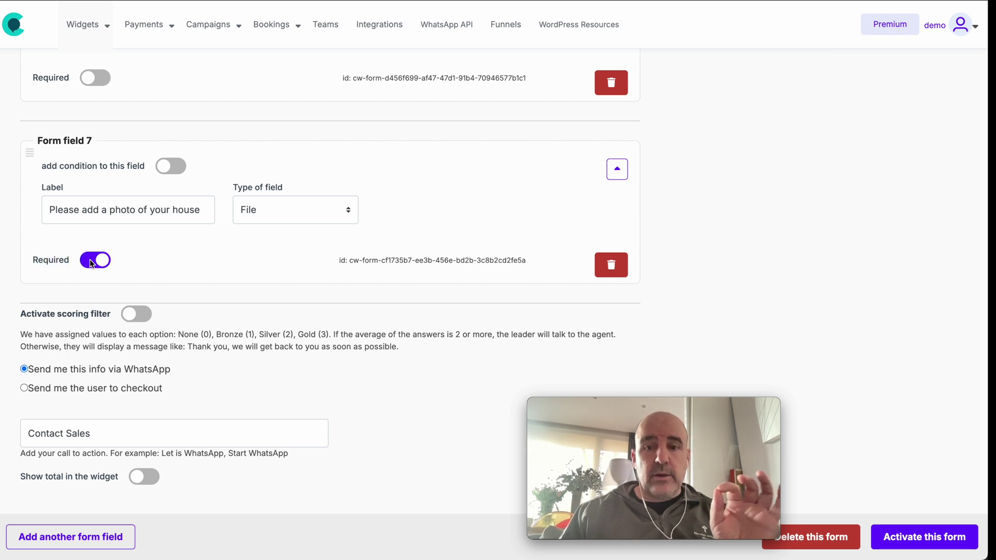
left_click(90, 261)
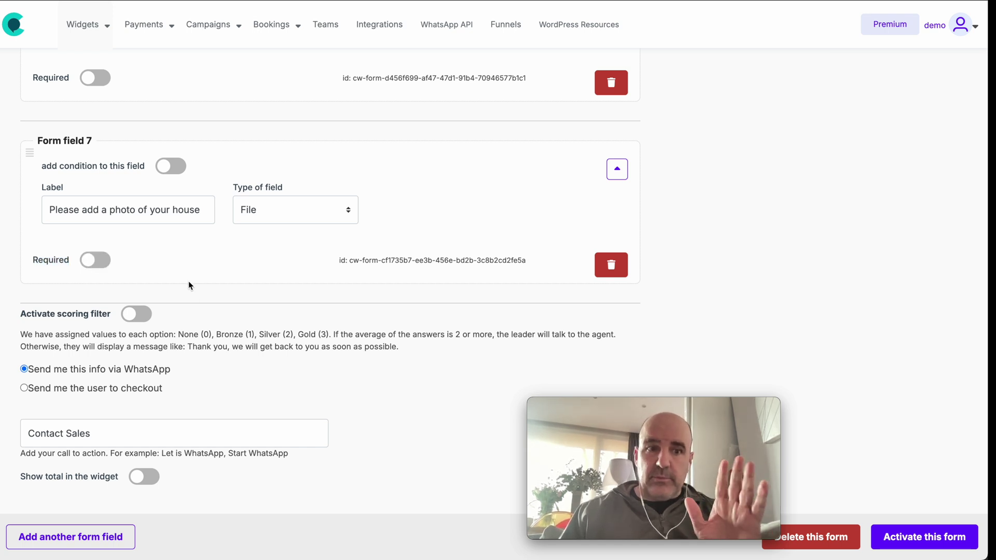
- Add field 8 as a Help text block named 'Help with photo', beginning its message with 'Ple'
left_click(70, 537)
scroll(292, 400, "down", 3)
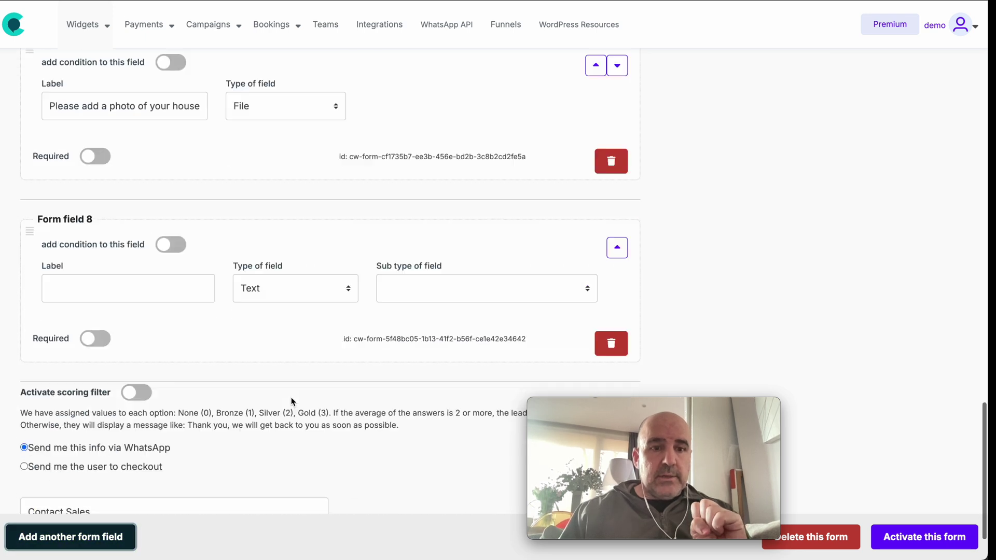
left_click(265, 260)
left_click(303, 511)
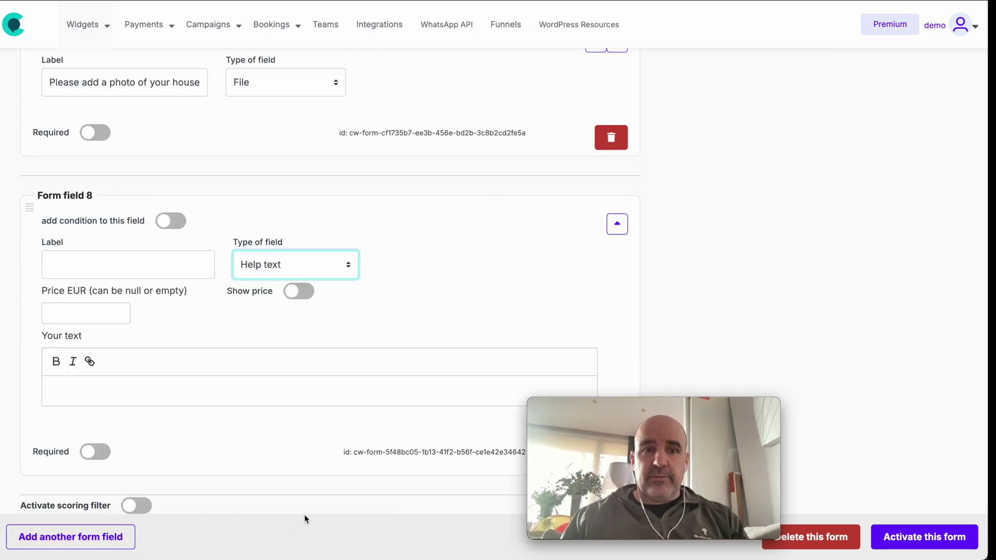
left_click(115, 259)
type("Help with photo")
left_click(103, 391)
type("Please add your photo to the form")
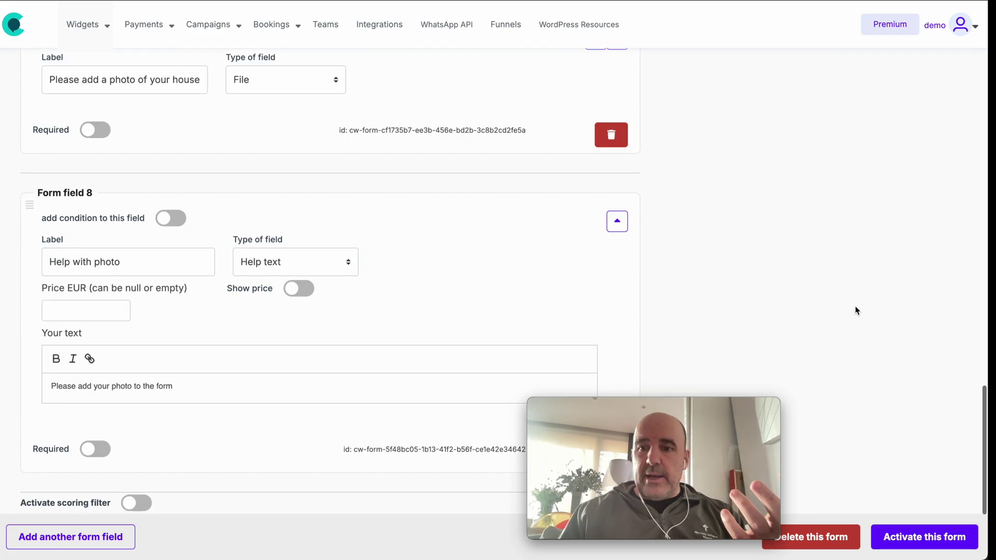
- Move the help text above the house photo field and check both help lines in the preview
scroll(855, 306, "up", 20)
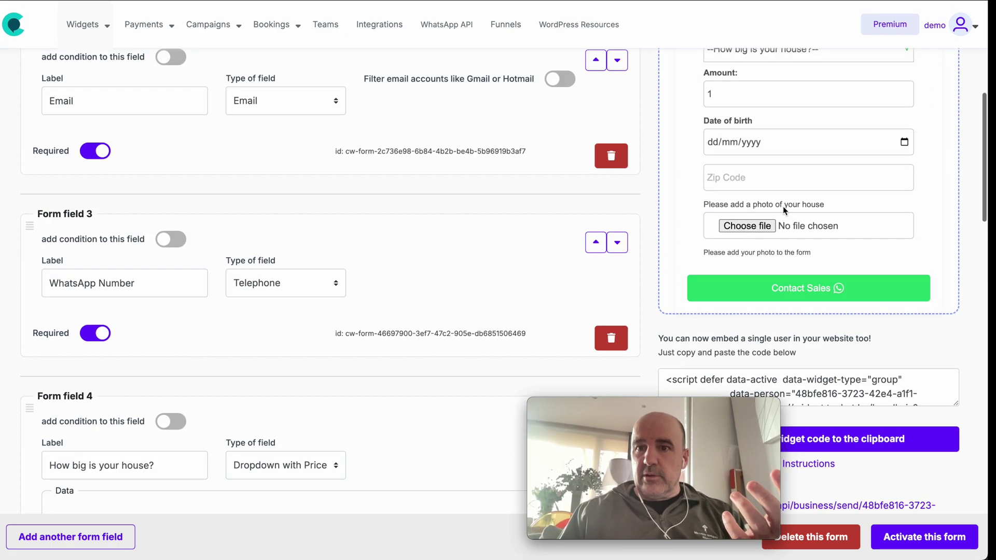
left_click_drag(699, 252, 805, 252)
left_click(823, 253)
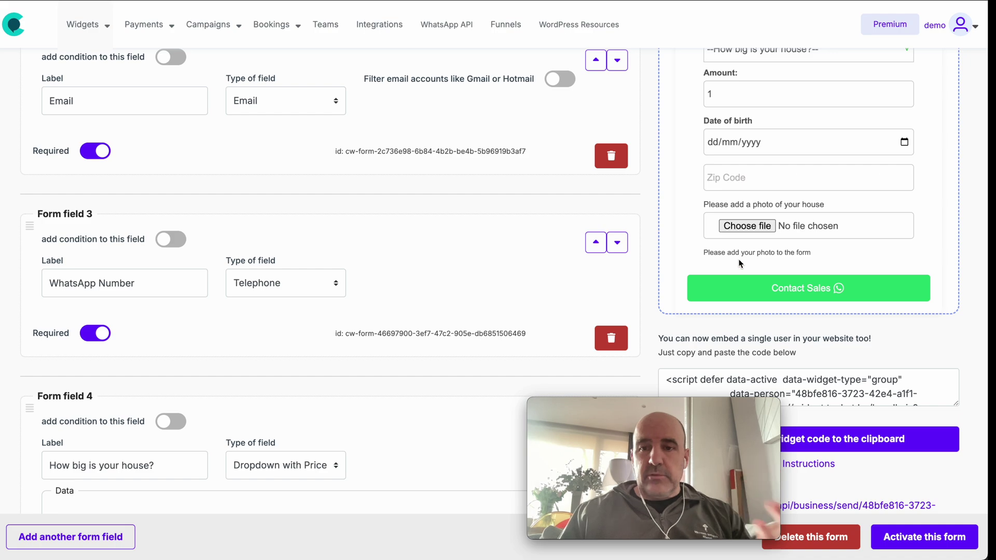
scroll(322, 334, "down", 20)
scroll(322, 339, "up", 2)
left_click(617, 195)
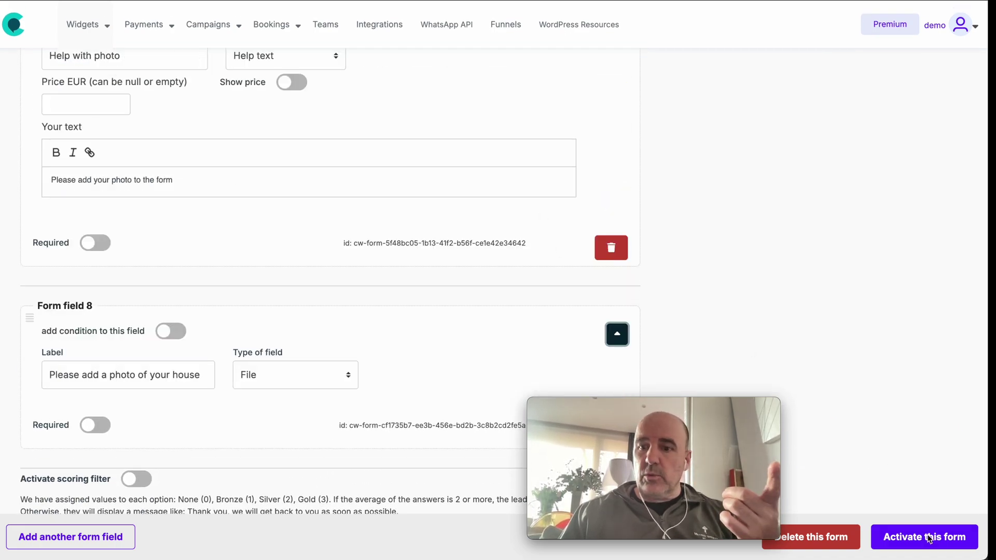
scroll(883, 325, "up", 20)
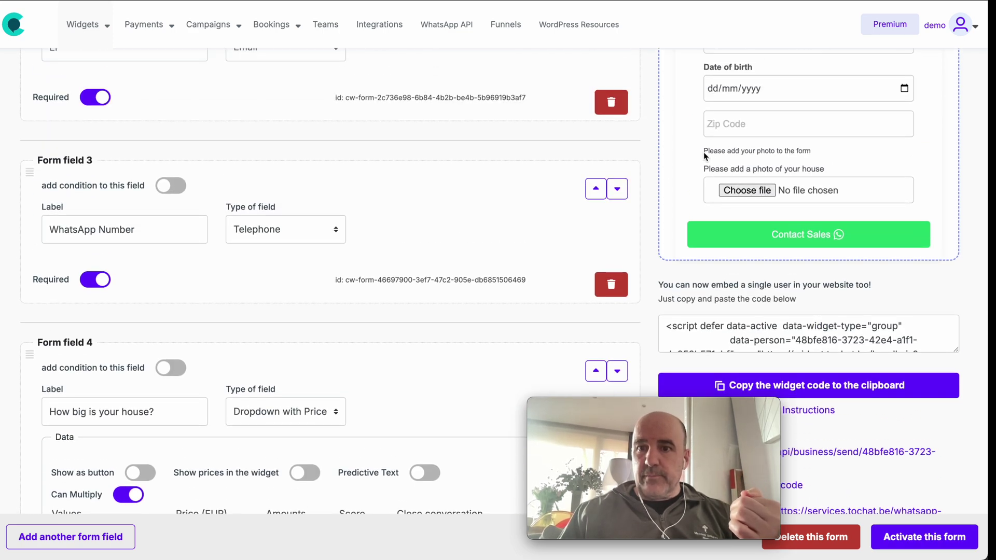
left_click_drag(704, 151, 813, 168)
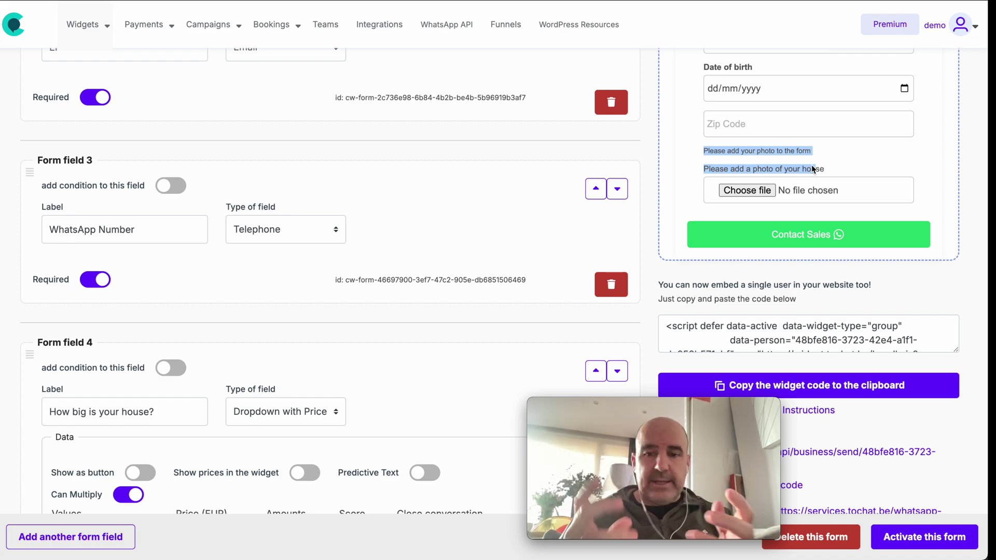
scroll(488, 191, "down", 15)
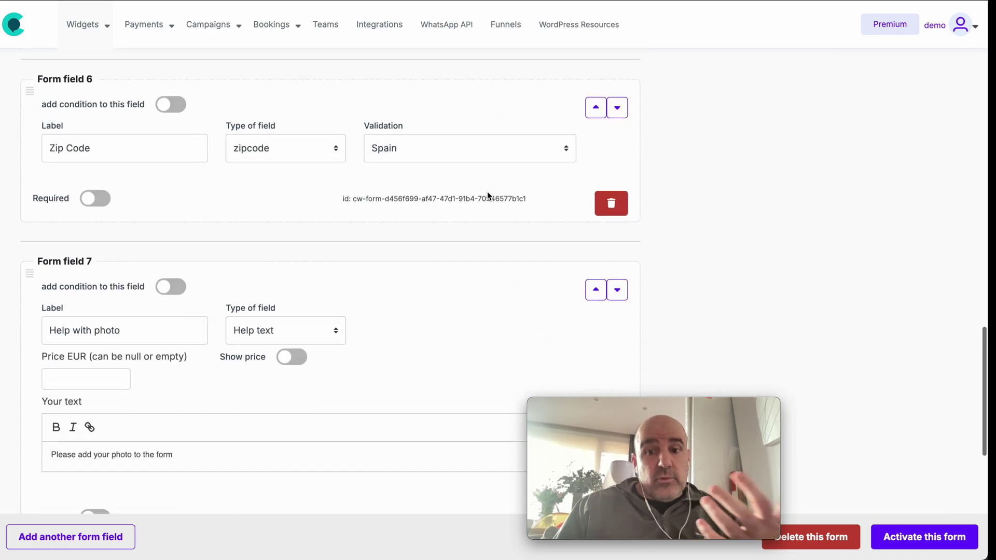
scroll(488, 195, "down", 6)
scroll(489, 196, "up", 1)
- Add field 9 as a required Checkbox labelled 'Check' with legal documents enabled
left_click(82, 536)
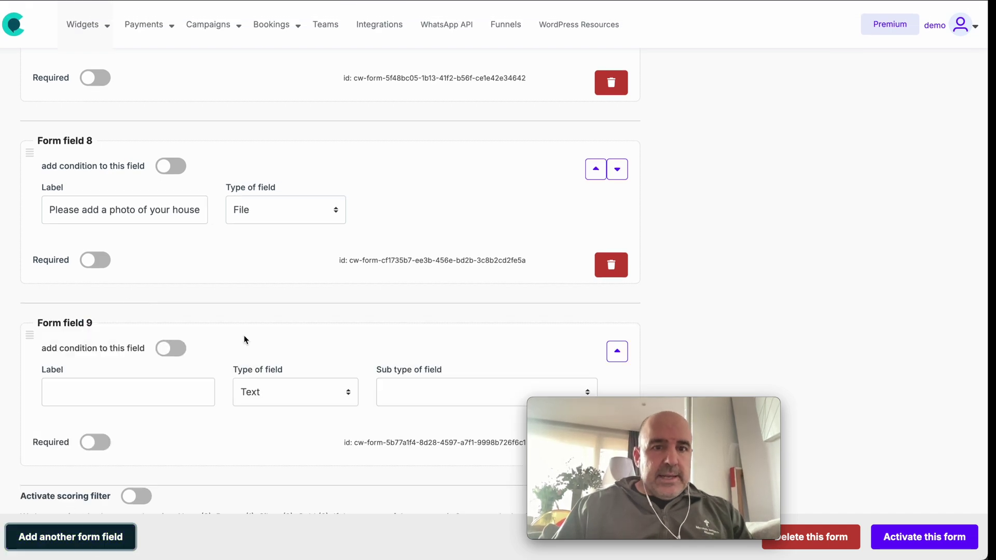
scroll(242, 344, "down", 4)
left_click(279, 209)
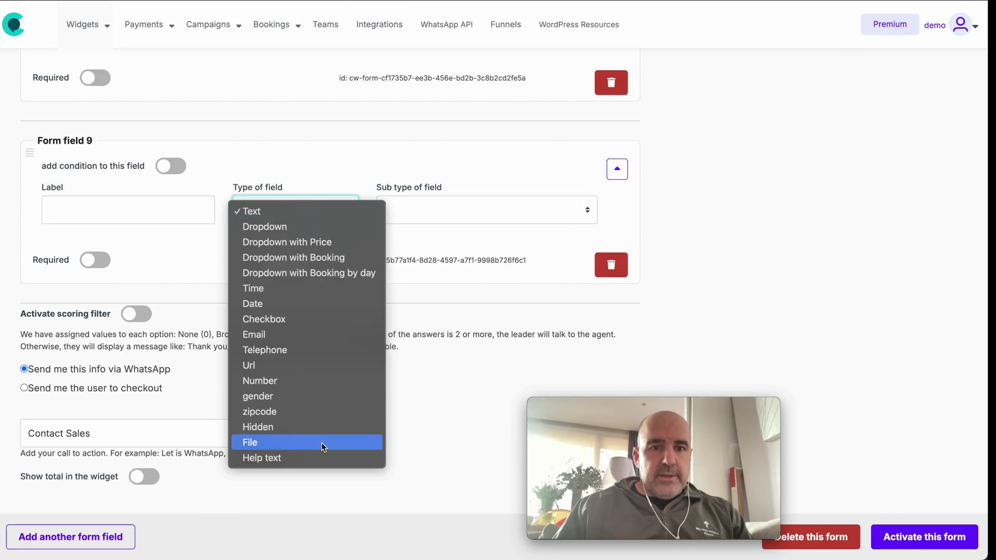
left_click(304, 317)
left_click(163, 209)
type("Check")
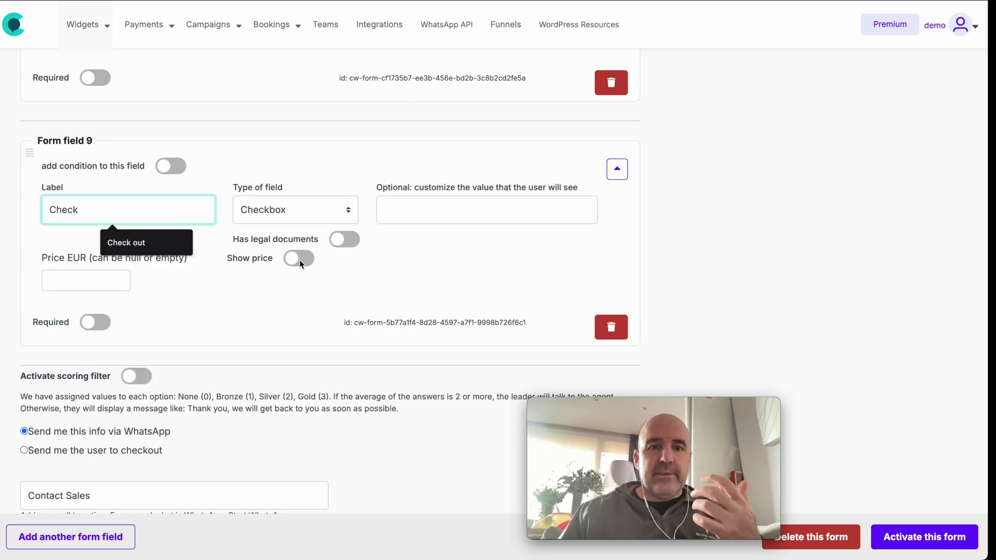
left_click(342, 244)
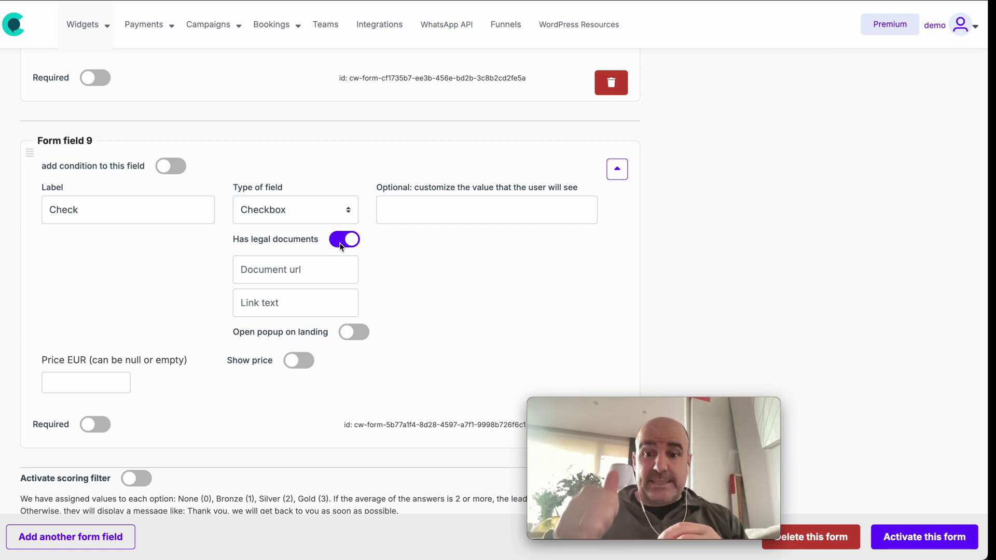
left_click(96, 425)
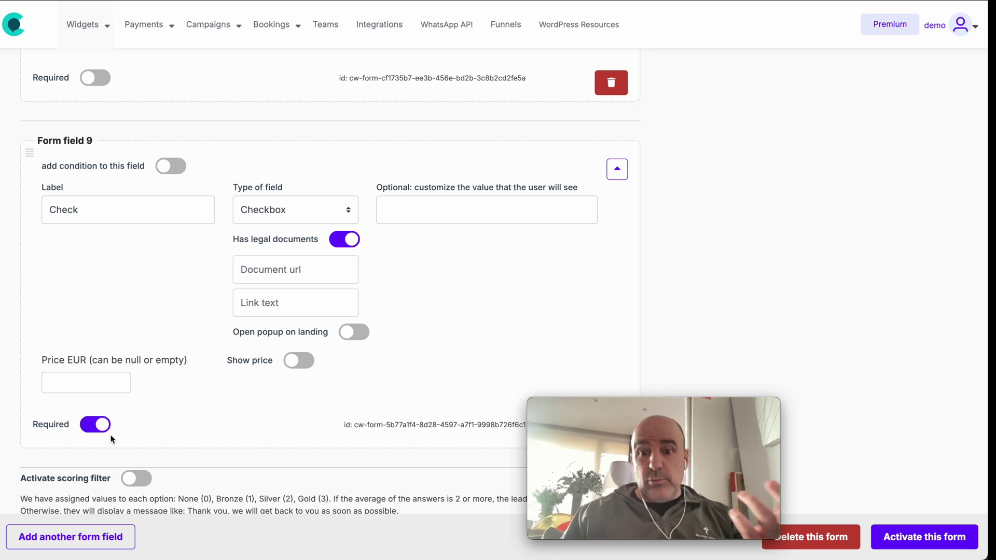
- Set the checkbox's visible value to 'Privacy policy' and activate the form to save
left_click(429, 217)
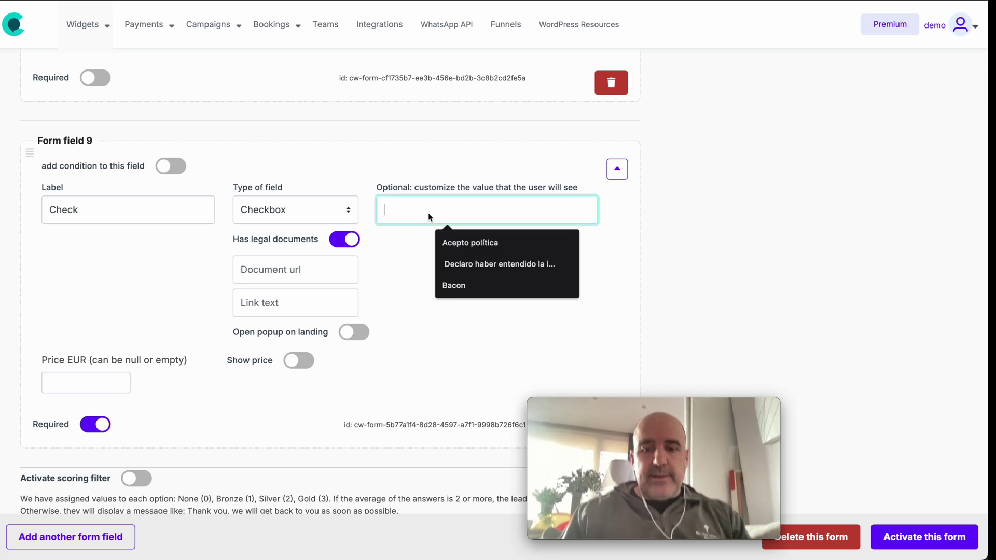
type("Privacy policu")
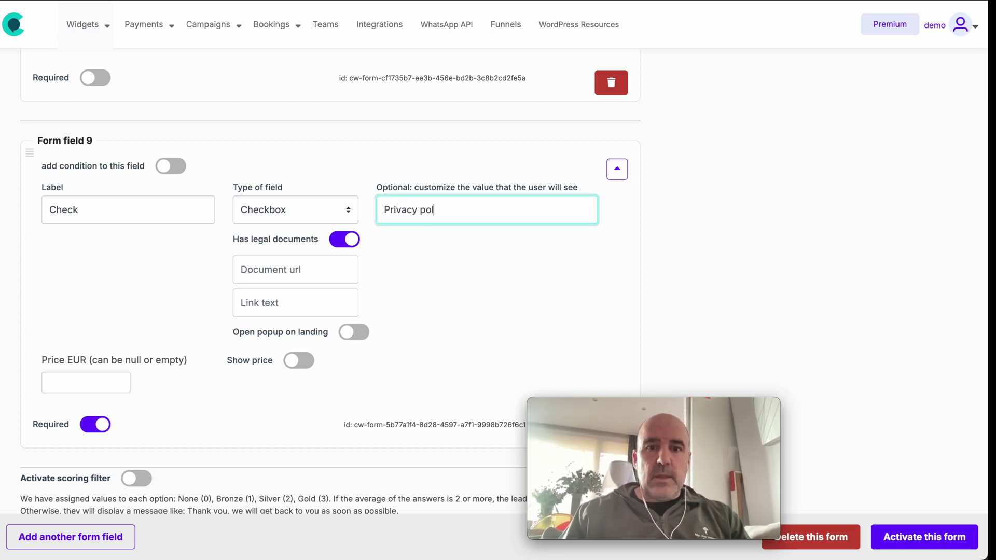
key("BackSpace")
key("BackSpace")
type("y")
left_click(283, 272)
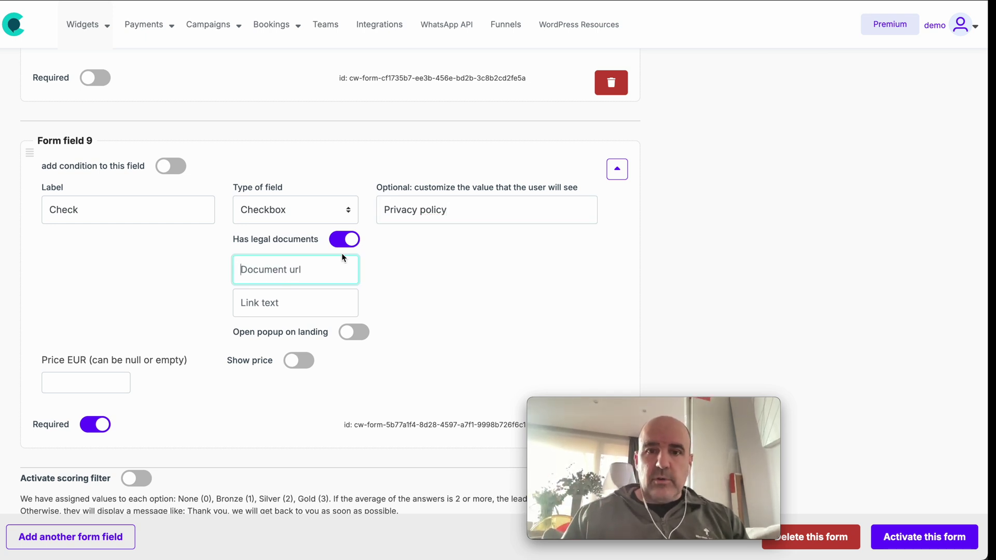
left_click(282, 306)
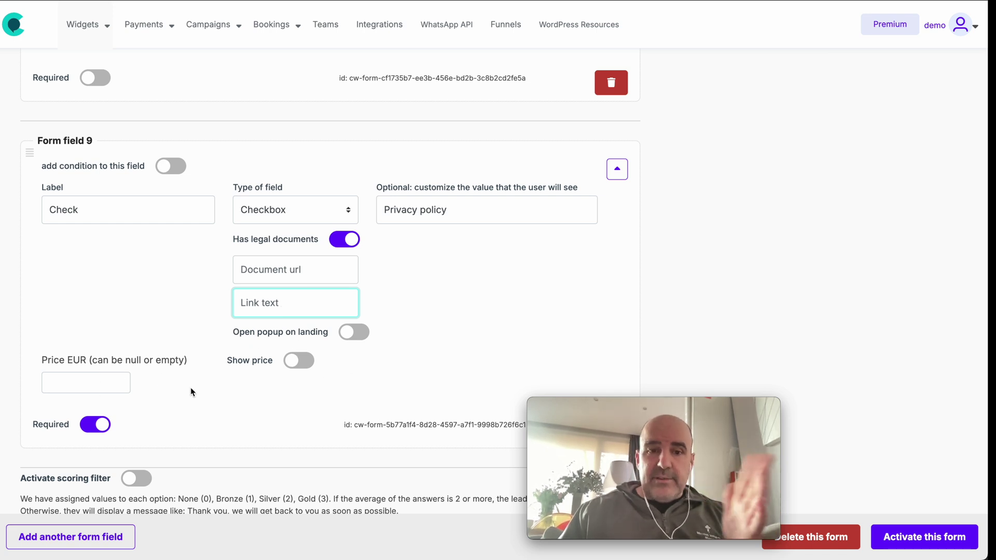
left_click(887, 538)
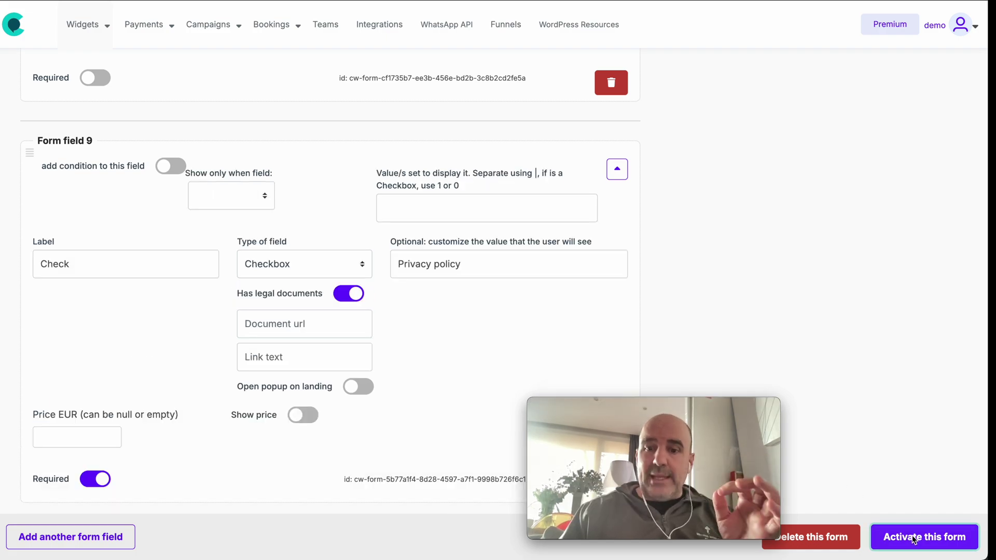
- Tick the Check box in the widget preview to test it
scroll(819, 319, "up", 20)
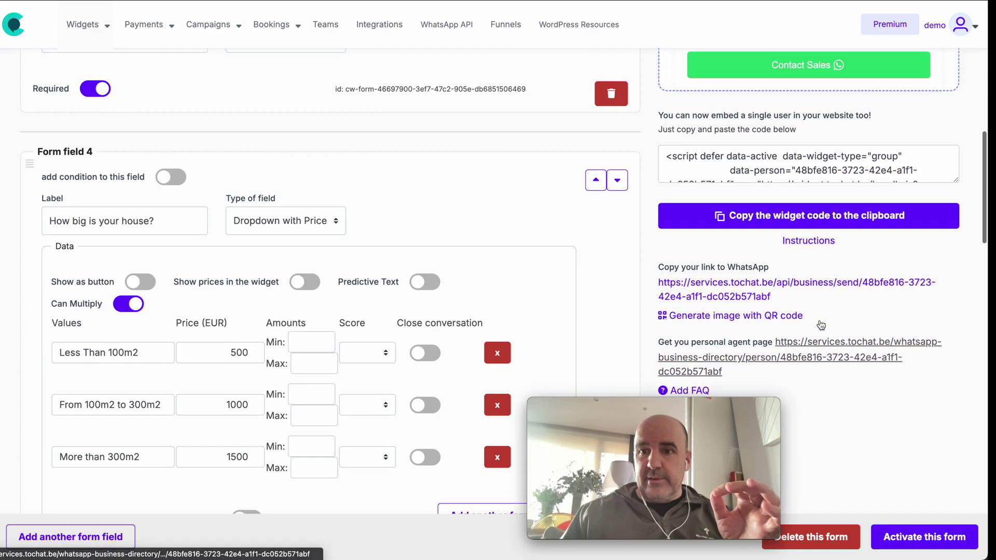
left_click(718, 268)
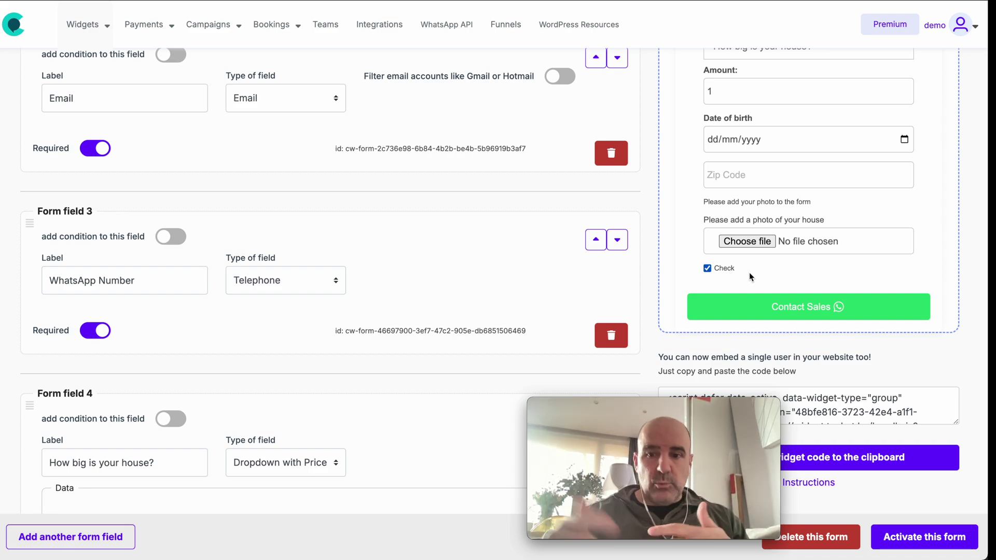
scroll(552, 247, "down", 20)
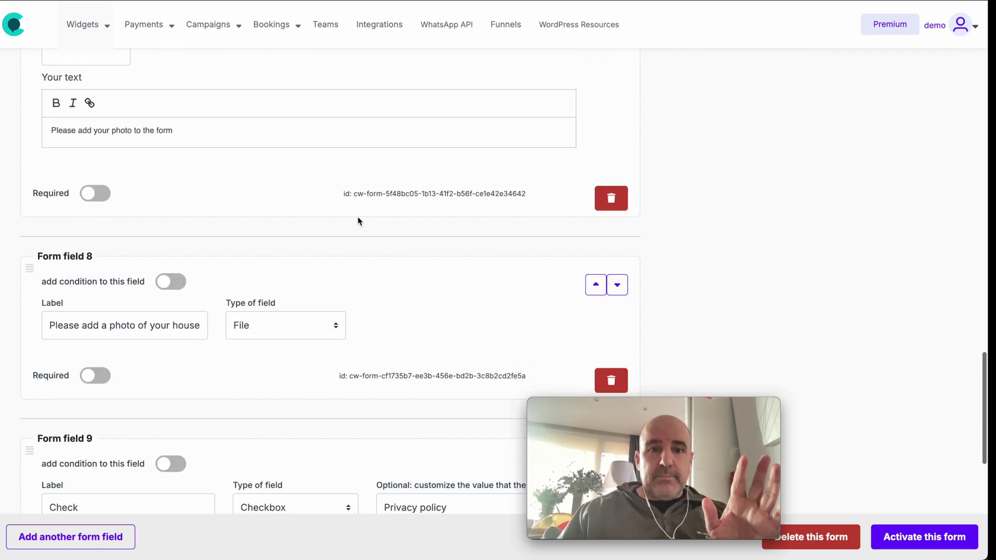
scroll(357, 217, "down", 2)
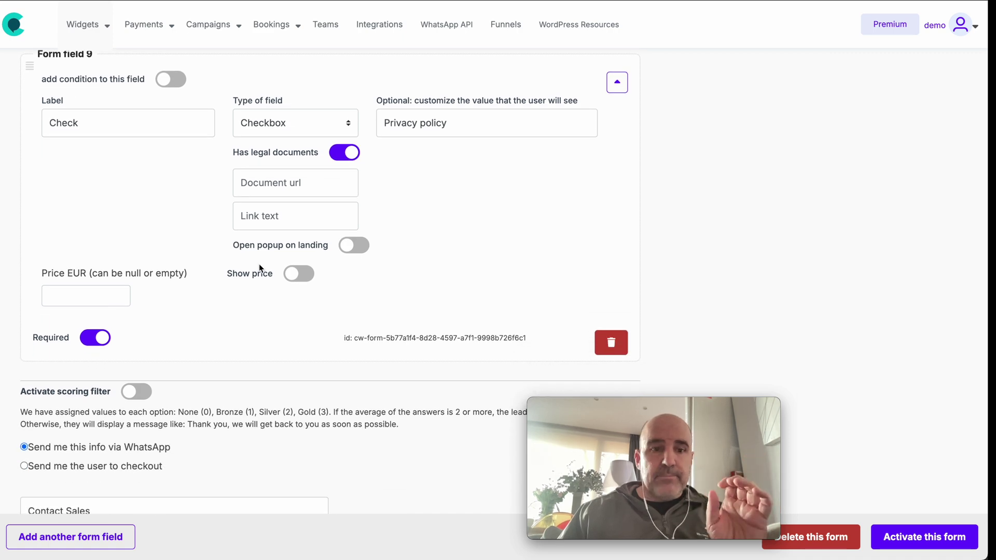
scroll(225, 310, "down", 3)
- Add field 10 with the Hidden field type
left_click(71, 537)
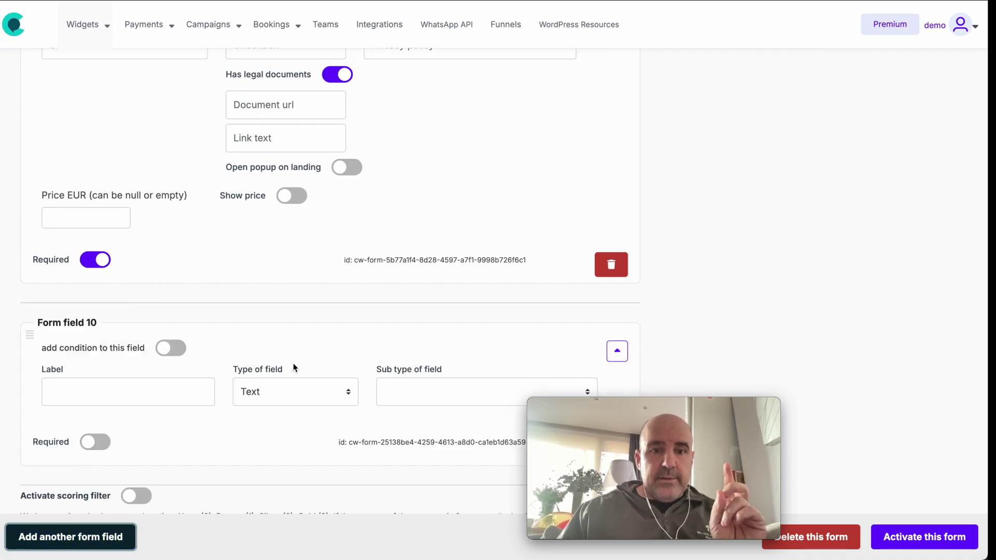
scroll(288, 236, "down", 4)
left_click(285, 208)
left_click(302, 424)
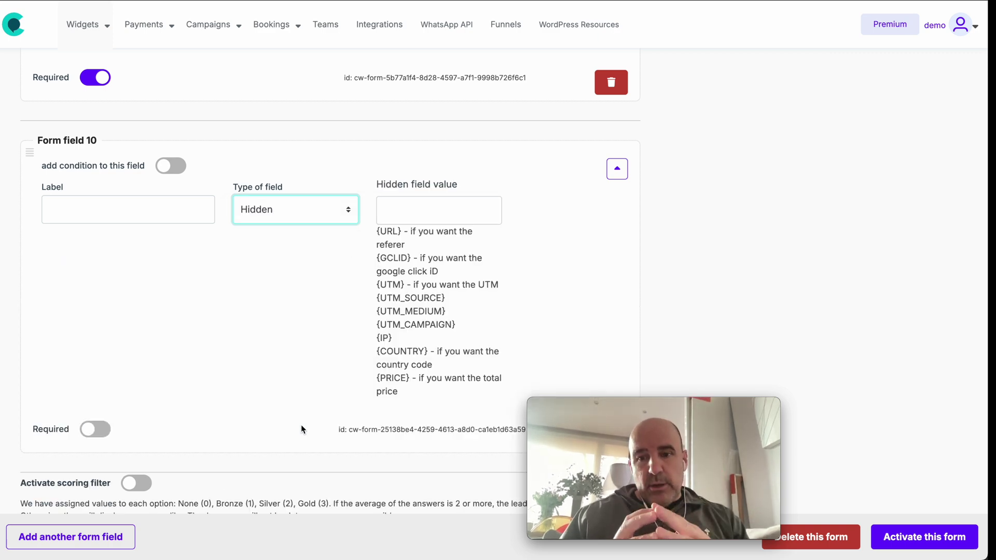
- Highlight the {GCLID}, {COUNTRY}, {PRICE} and {URL} placeholders, then visit the integrations page
left_click_drag(376, 258, 417, 291)
left_click_drag(378, 353, 428, 354)
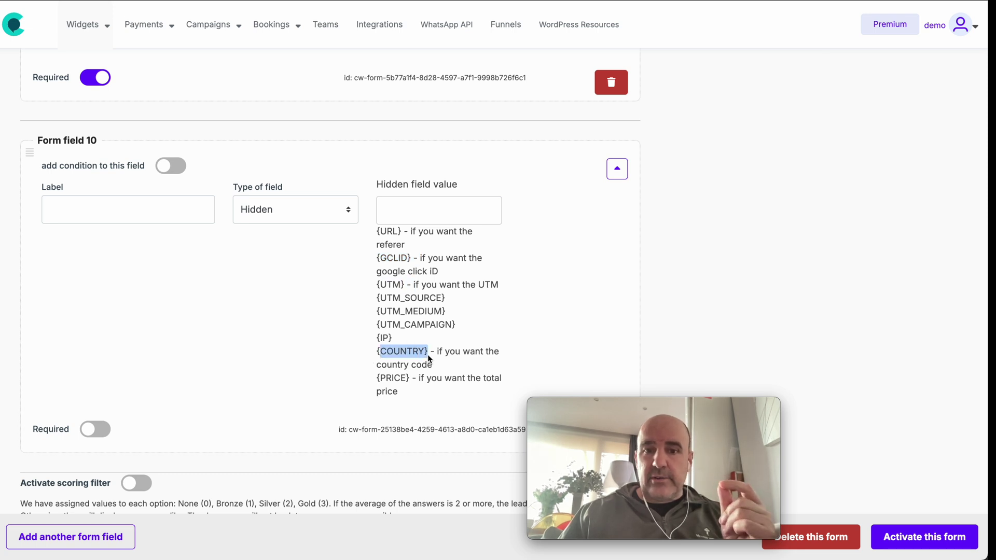
left_click_drag(377, 379, 409, 381)
left_click_drag(377, 232, 400, 237)
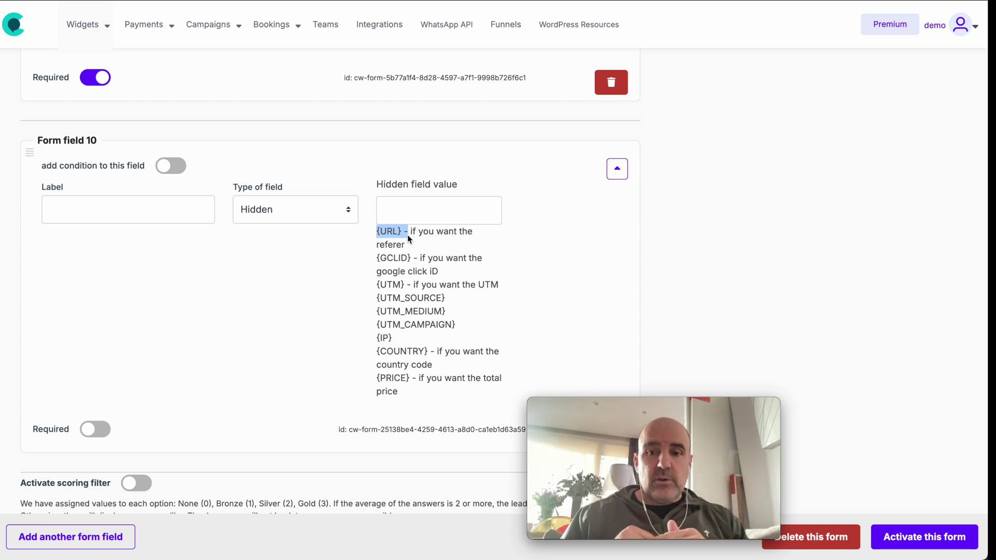
left_click(379, 26)
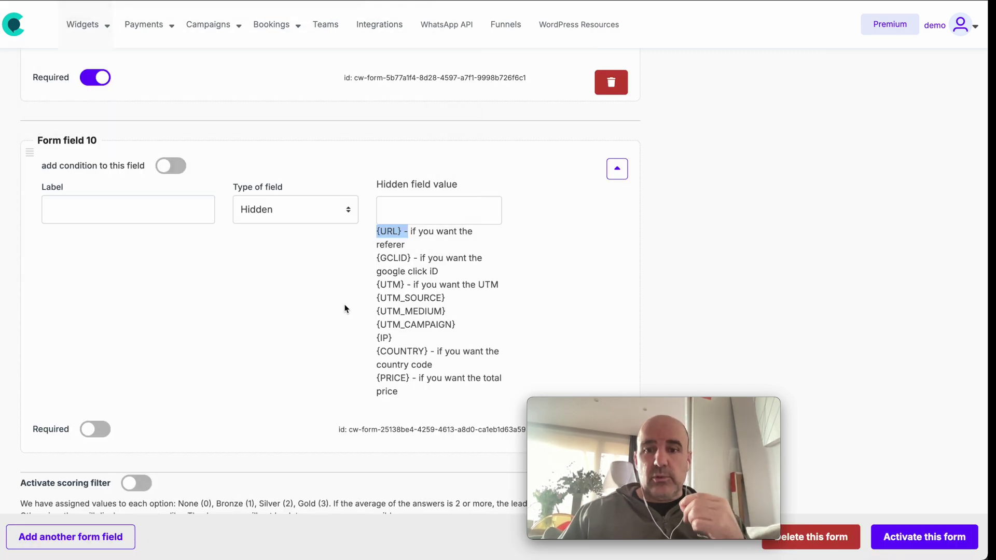
scroll(346, 309, "up", 20)
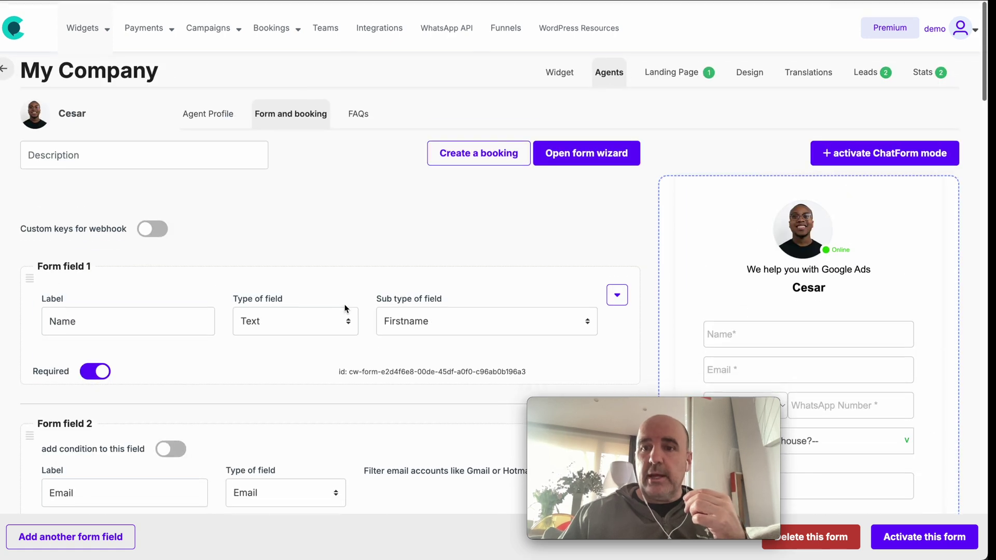
scroll(346, 309, "down", 2)
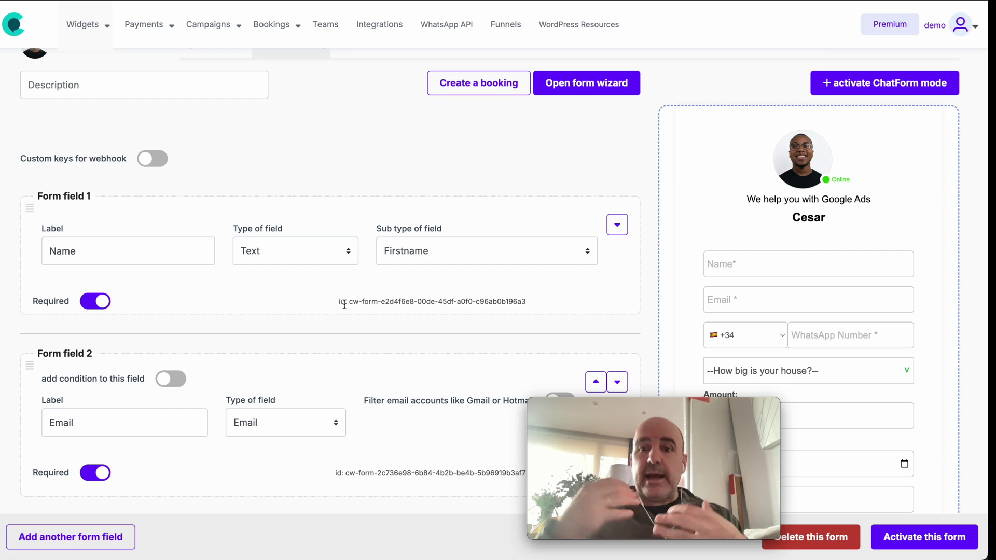
scroll(453, 232, "up", 2)
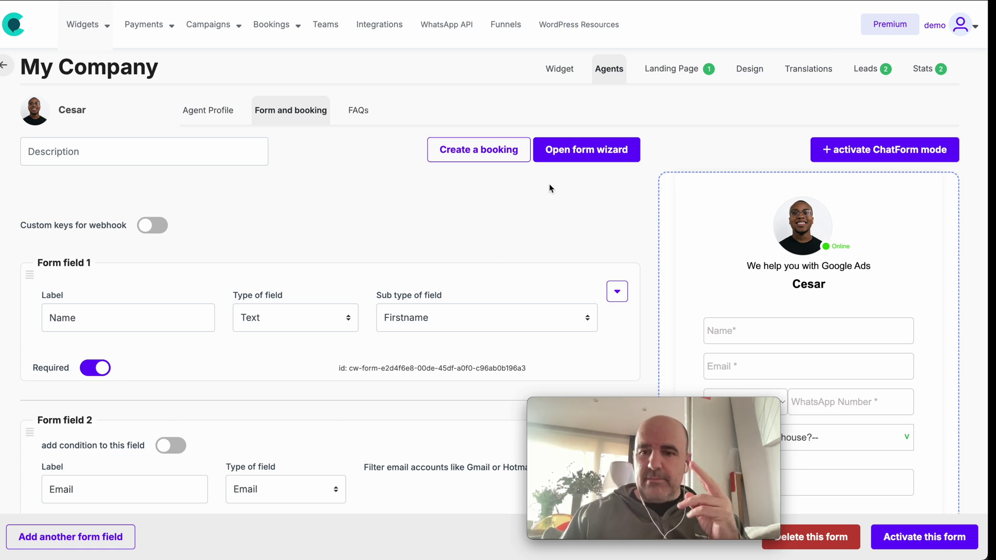
- Preview the agent's contact form in the widget settings and select the widget embed code
left_click(560, 72)
scroll(493, 239, "down", 1)
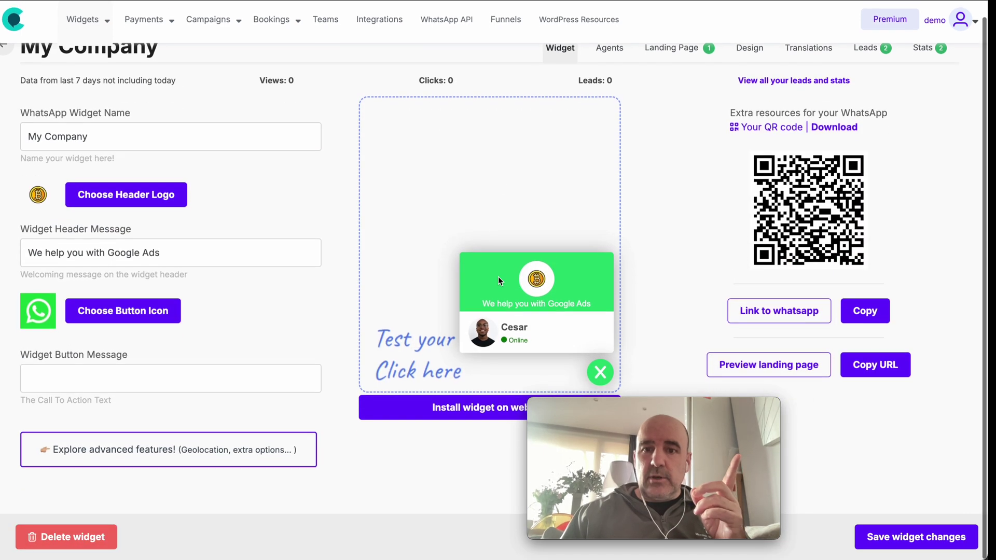
left_click(518, 332)
scroll(501, 298, "down", 3)
scroll(500, 298, "up", 5)
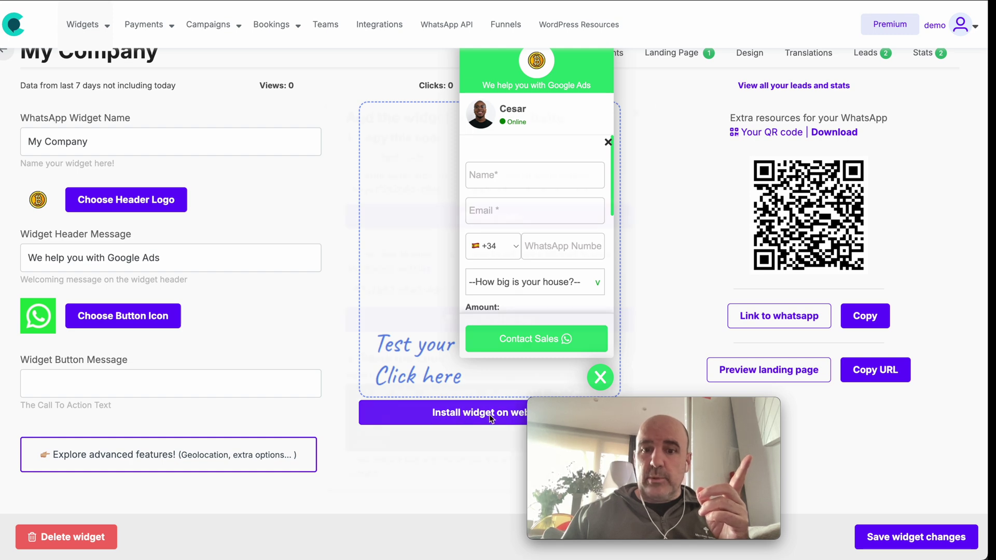
left_click(463, 413)
triple_click(455, 185)
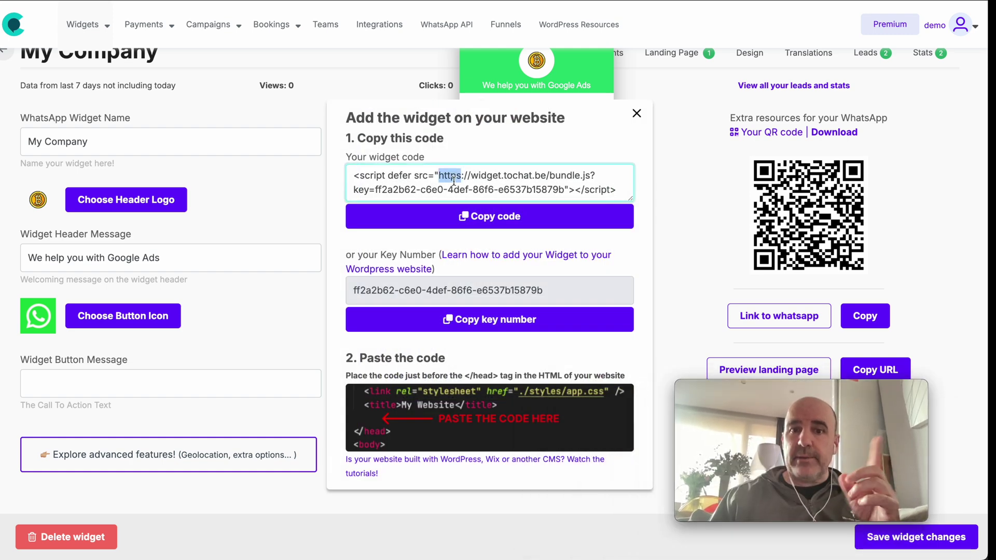
- Close the embed code dialog and show the list of WhatsApp agents
left_click(636, 113)
left_click(606, 183)
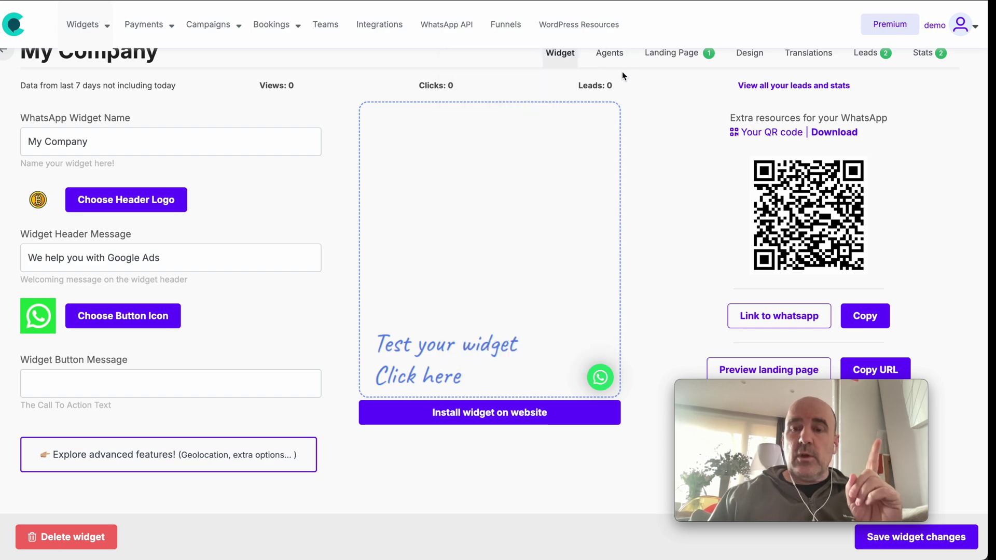
scroll(622, 71, "up", 1)
left_click(609, 69)
left_click_drag(812, 384, 479, 326)
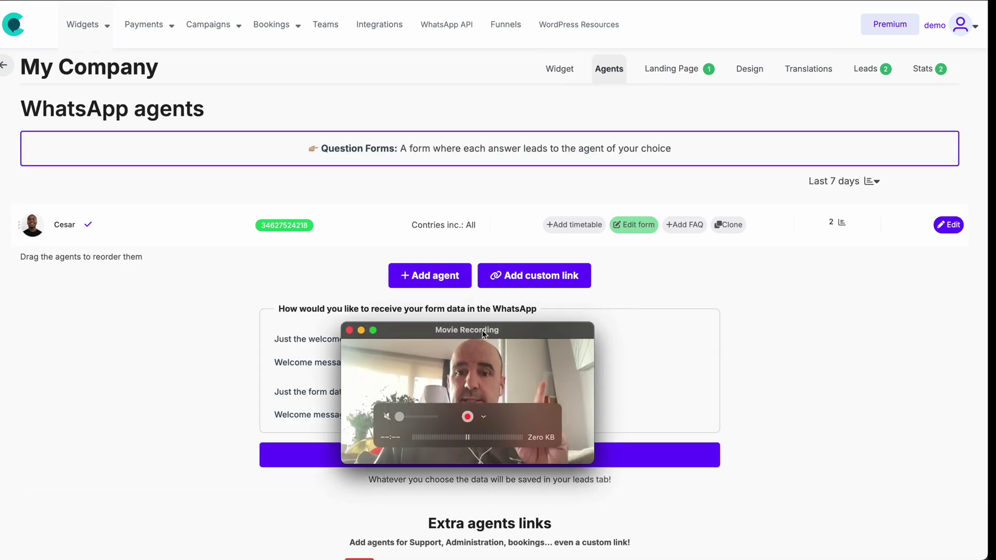
- Edit Cesar's agent settings, enlarge the embed code box and select its last line
left_click(949, 225)
scroll(836, 236, "down", 4)
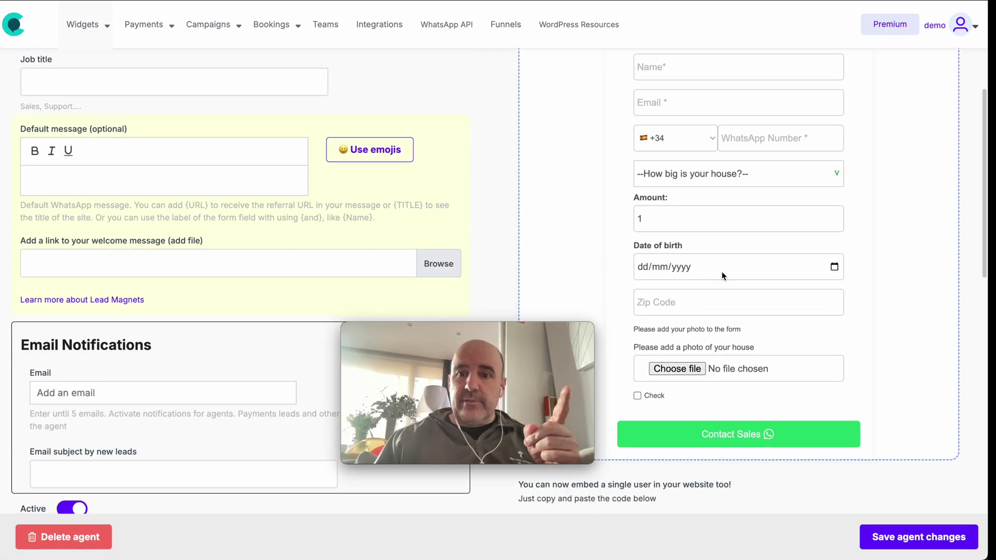
scroll(721, 272, "down", 8)
left_click_drag(954, 103, 957, 179)
left_click_drag(800, 141, 506, 75)
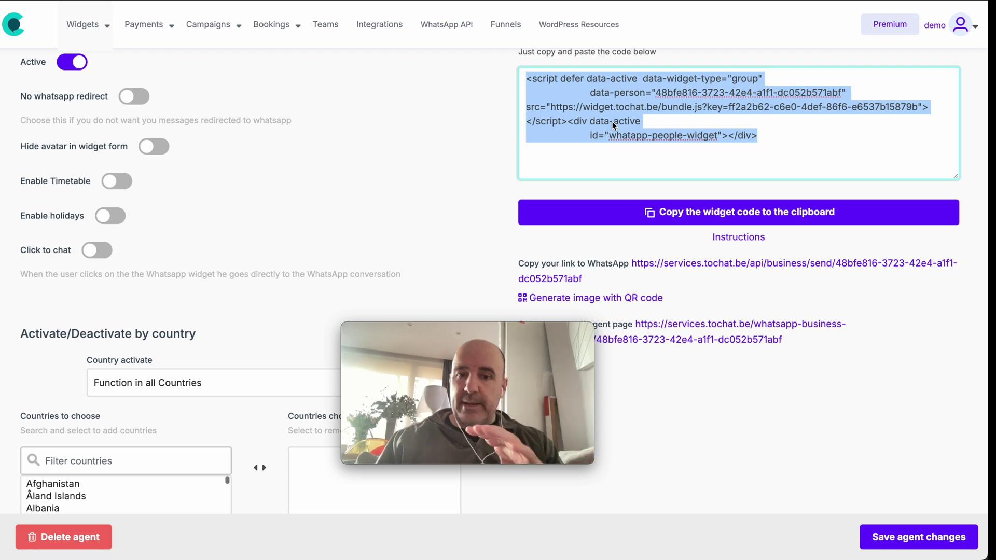
- Show the landing page settings with their theme choices
scroll(613, 125, "up", 10)
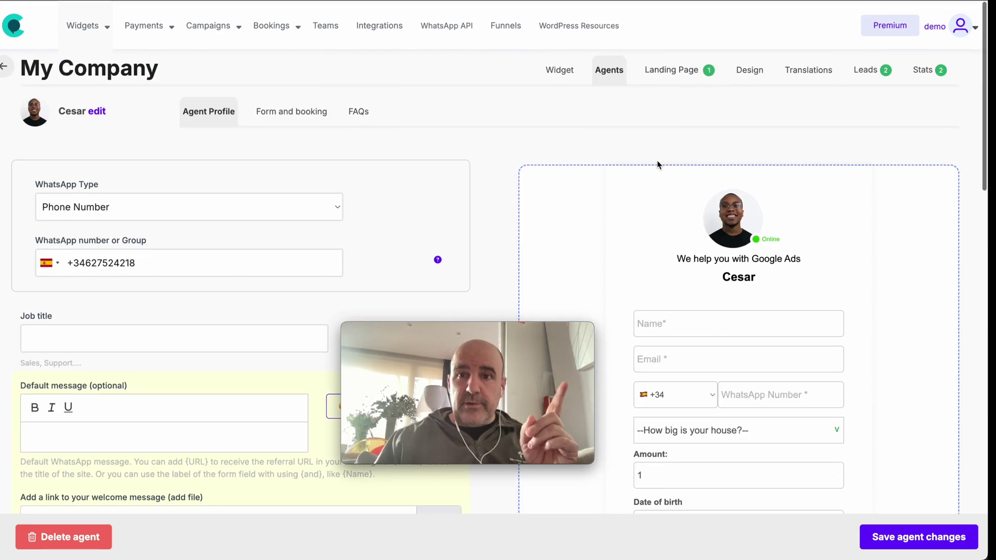
left_click(673, 71)
left_click_drag(534, 331, 898, 108)
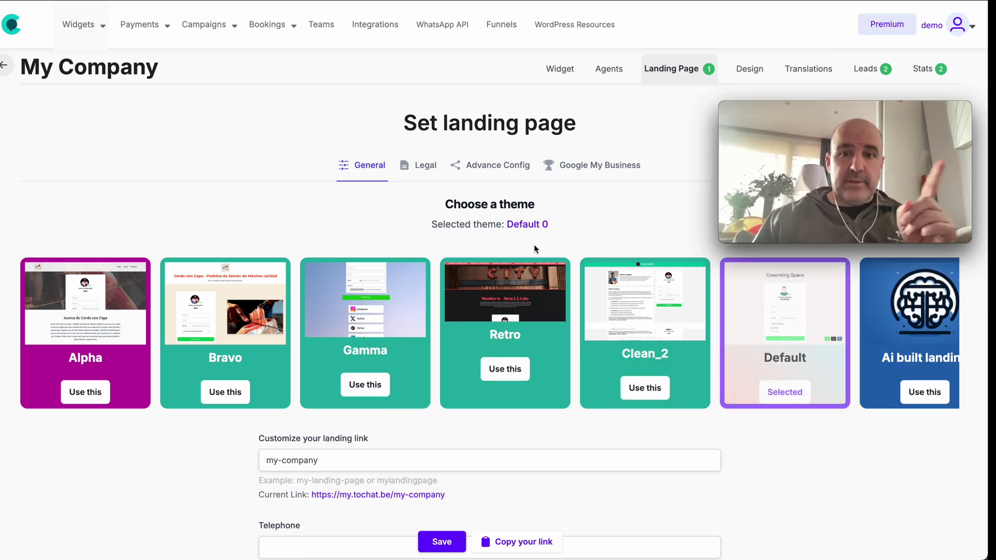
- Choose the Alpha theme for the landing page and save
scroll(306, 335, "right", 5)
scroll(307, 335, "left", 5)
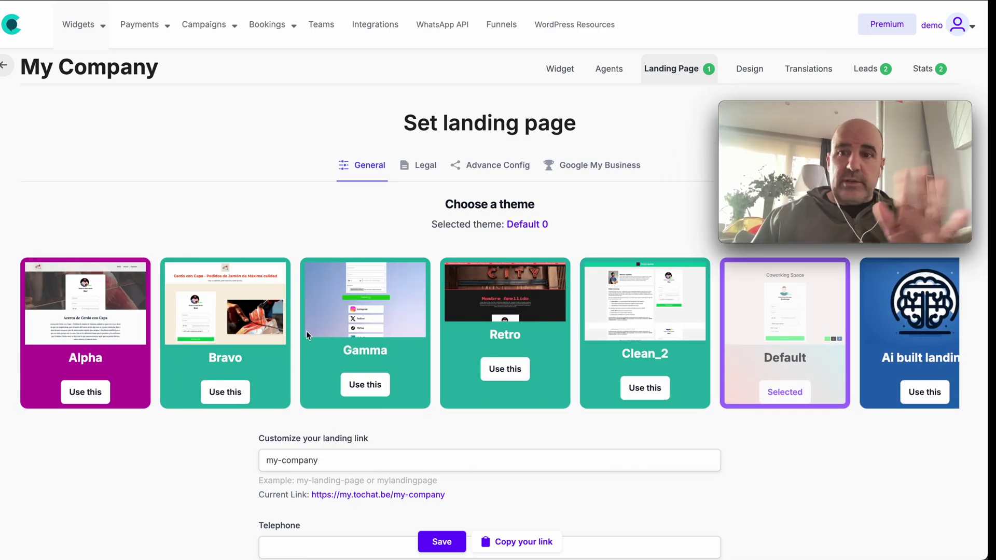
left_click(86, 295)
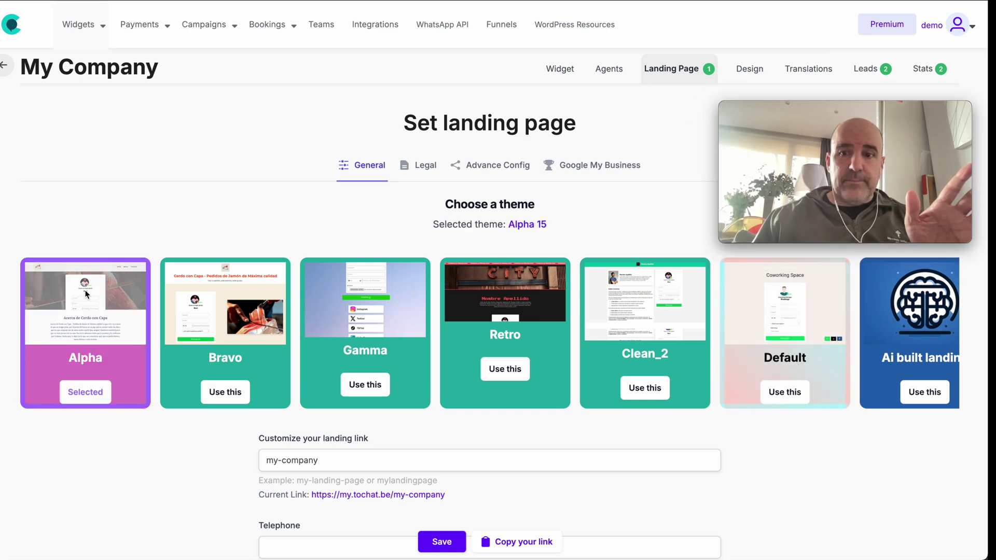
scroll(121, 357, "down", 5)
left_click(439, 543)
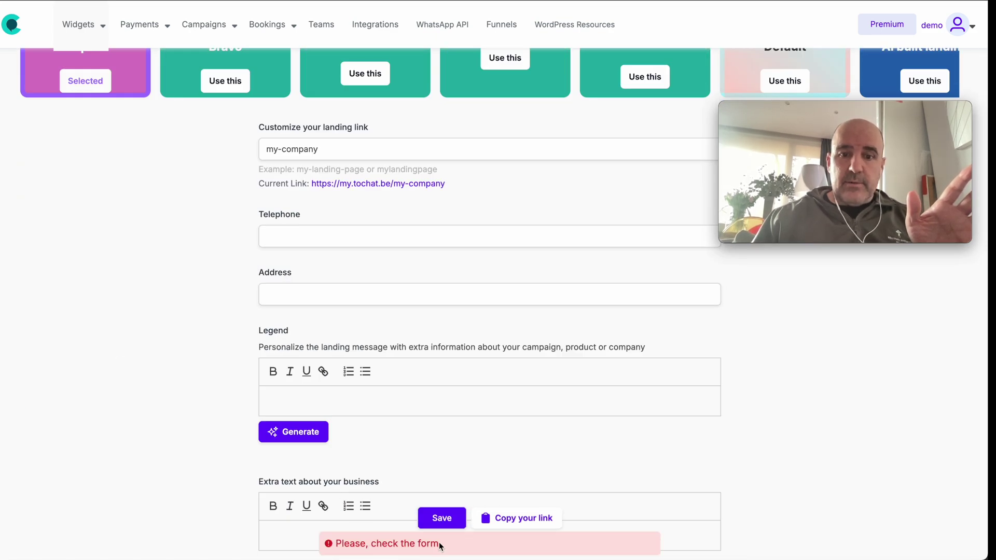
- Set the stethoscope medical picture as the landing page background and save
scroll(372, 452, "down", 6)
left_click(289, 258)
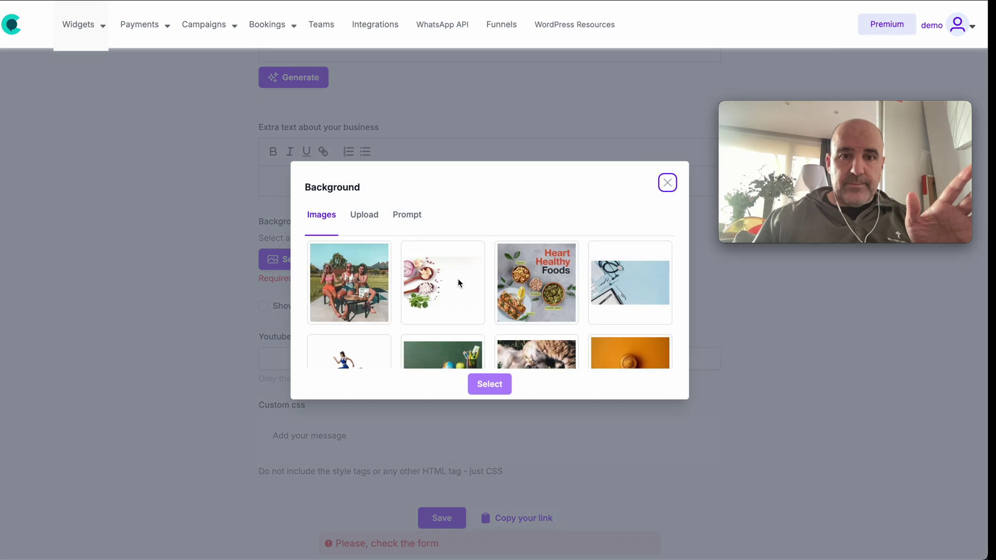
left_click(630, 291)
left_click(490, 384)
scroll(487, 428, "down", 3)
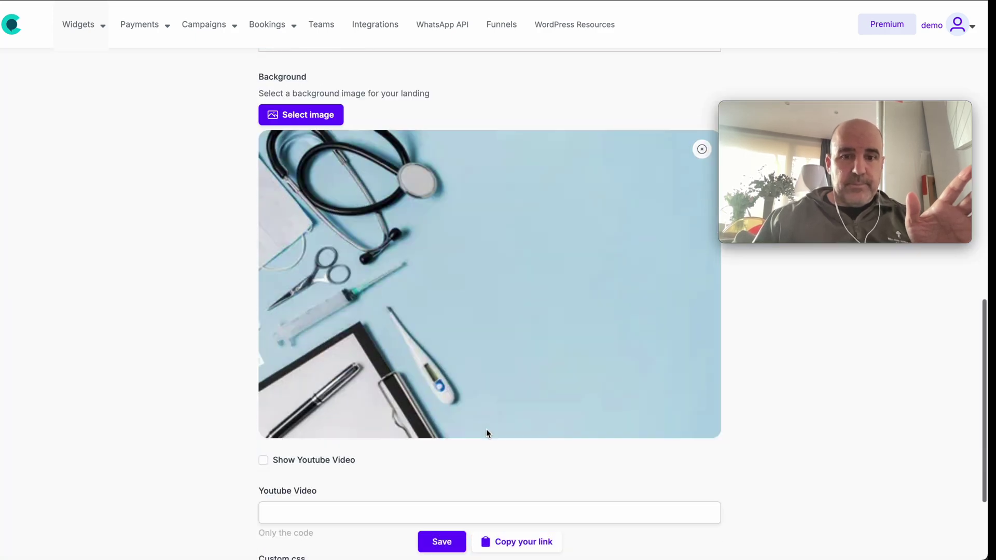
left_click(441, 541)
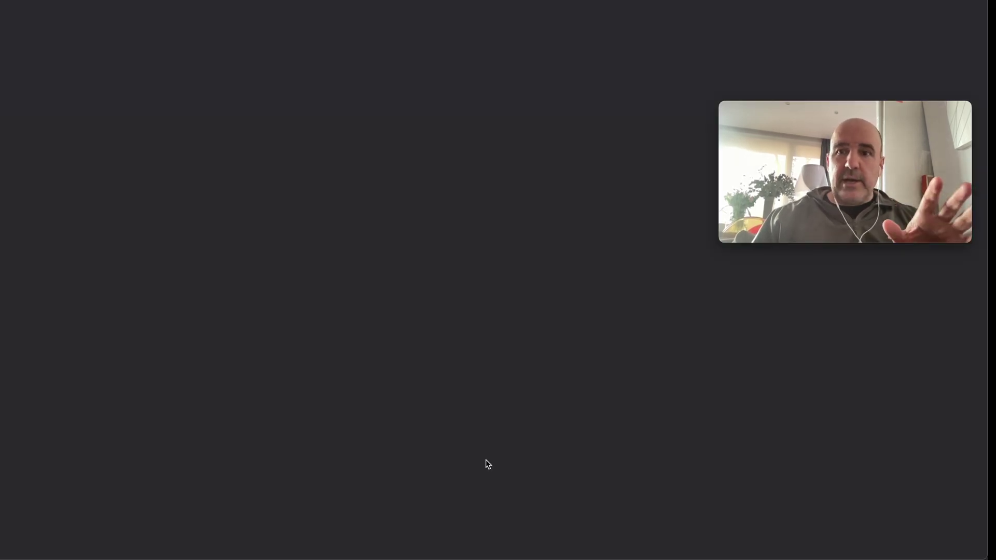
scroll(396, 319, "down", 5)
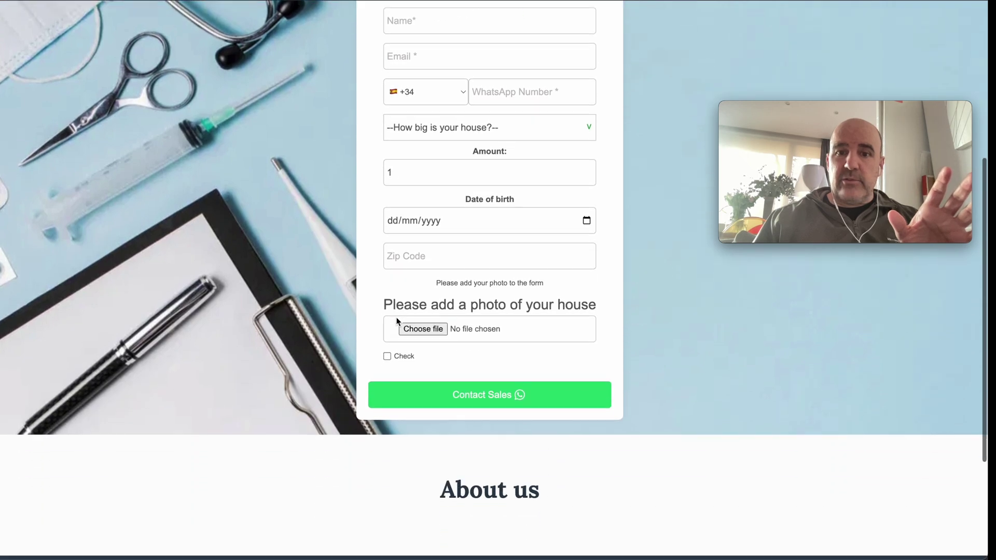
scroll(396, 320, "down", 3)
scroll(397, 319, "up", 10)
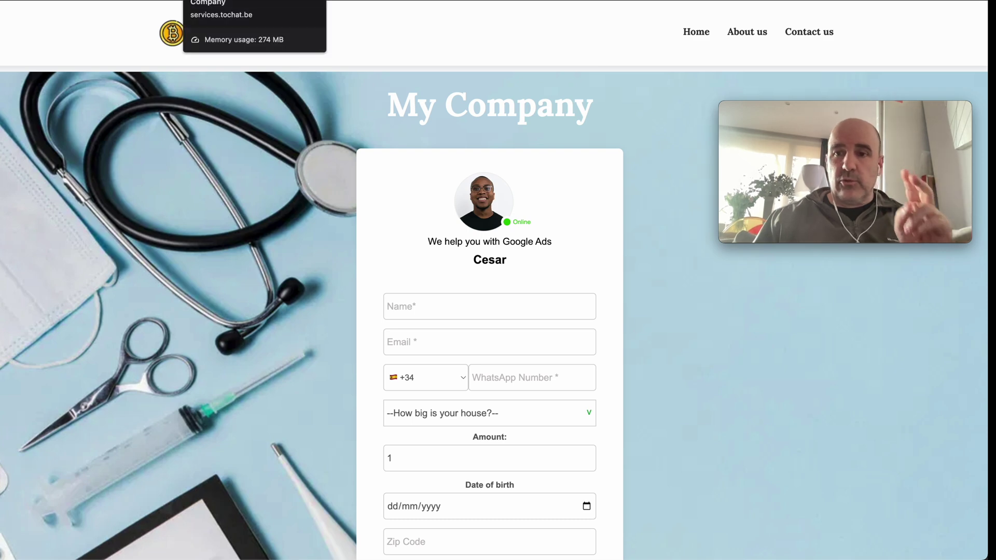
key("ctrl+Tab")
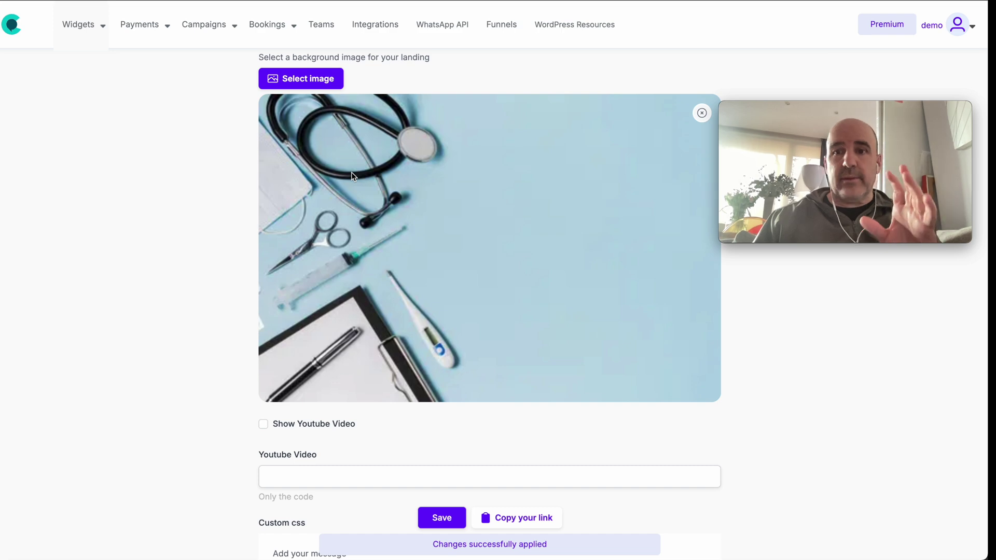
- Open Widgets > Create and edit to list all widgets, including Empanadas and Demo Coworking Space
scroll(322, 191, "up", 15)
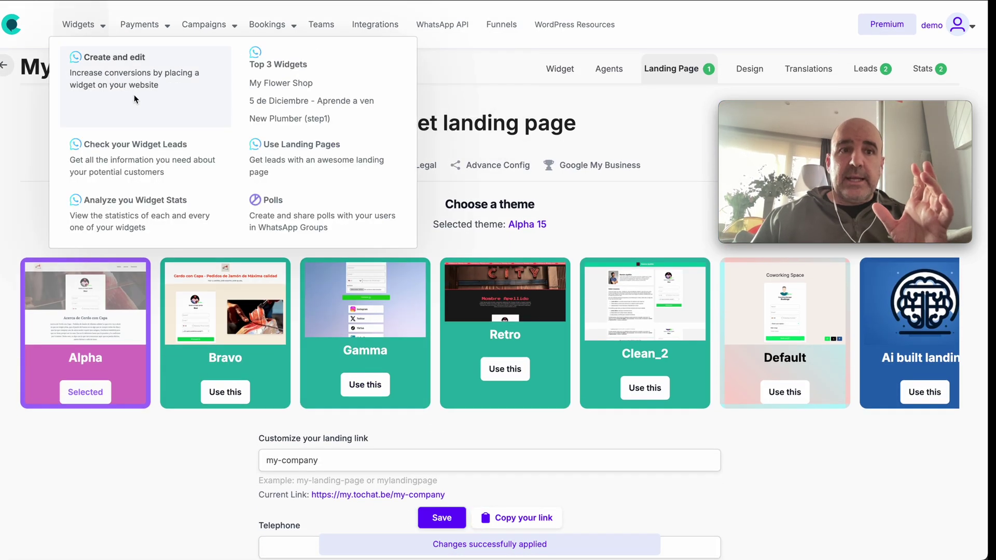
left_click(135, 98)
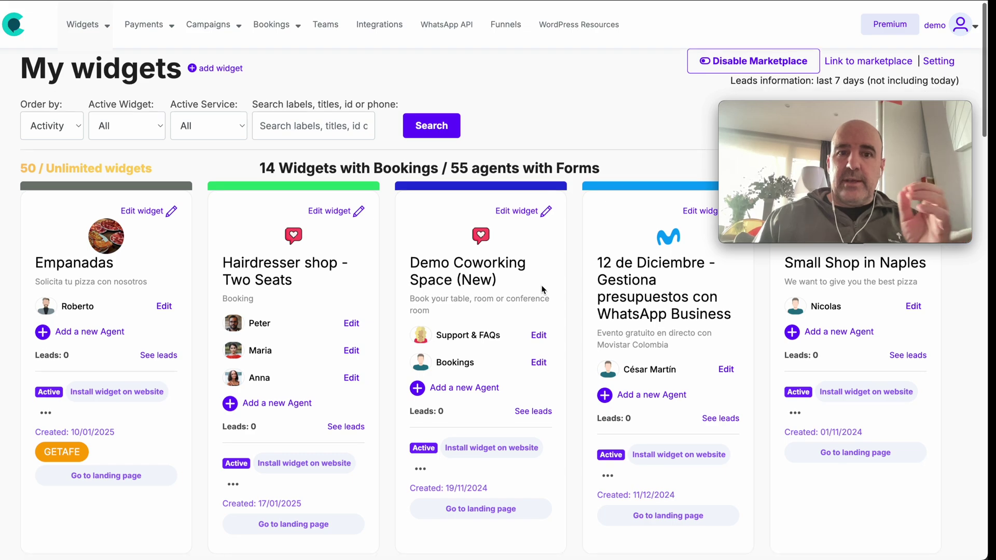
- Open the My Company widget's editor, then try and close Cesar's contact form in the test widget
scroll(542, 289, "down", 15)
scroll(542, 289, "down", 10)
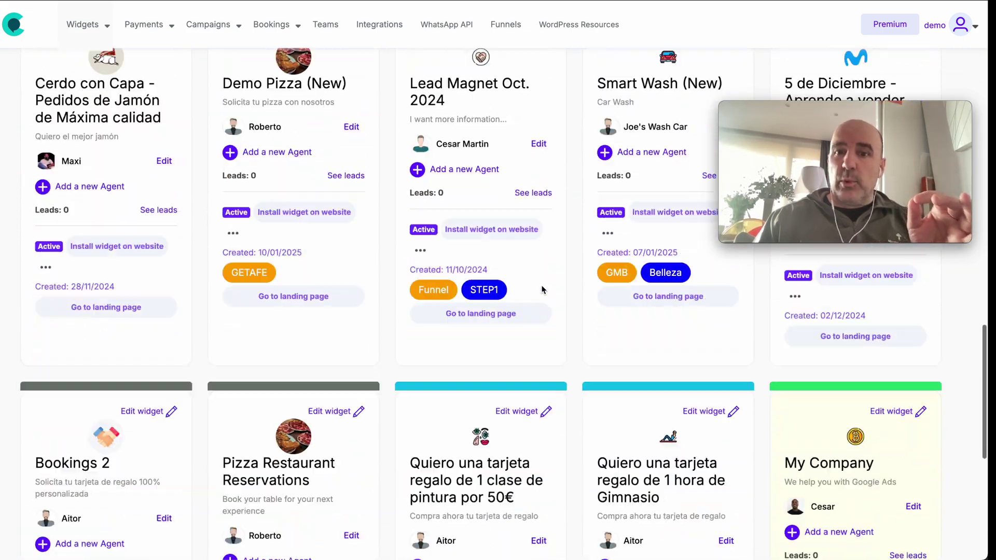
left_click(837, 359)
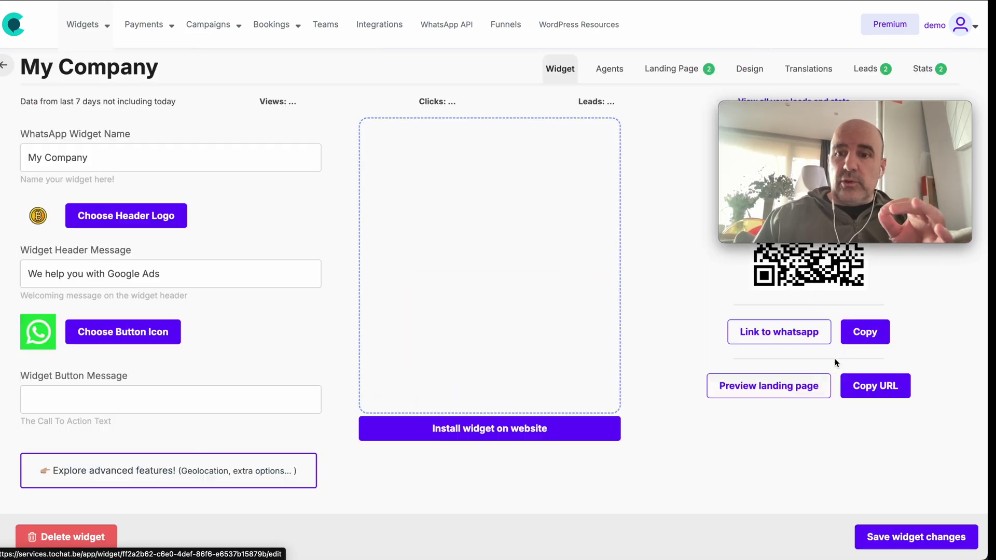
left_click(533, 362)
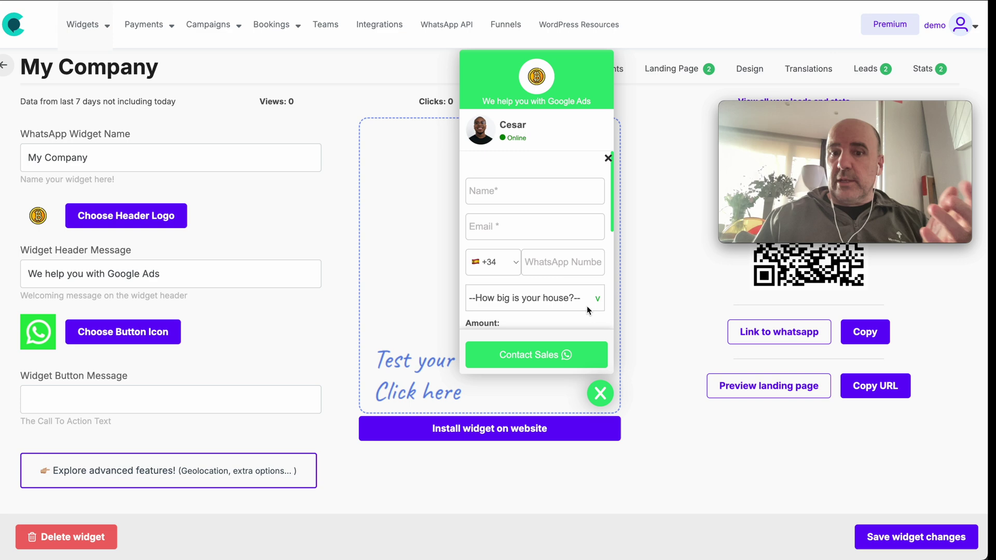
left_click(601, 394)
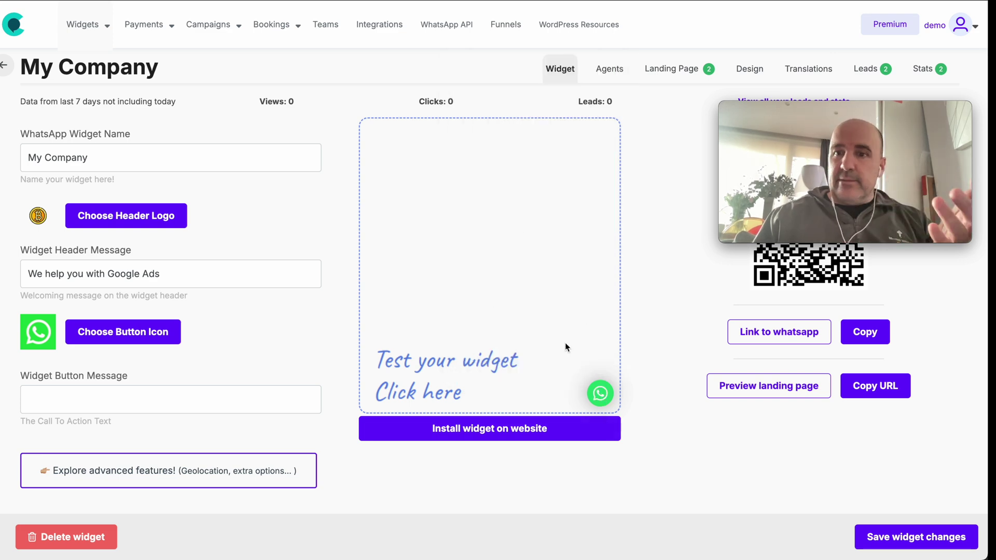
scroll(363, 441, "down", 1)
- Change the widget's colour swatch from green to a dark blue shade
scroll(265, 473, "down", 11)
left_click(72, 241)
left_click(175, 296)
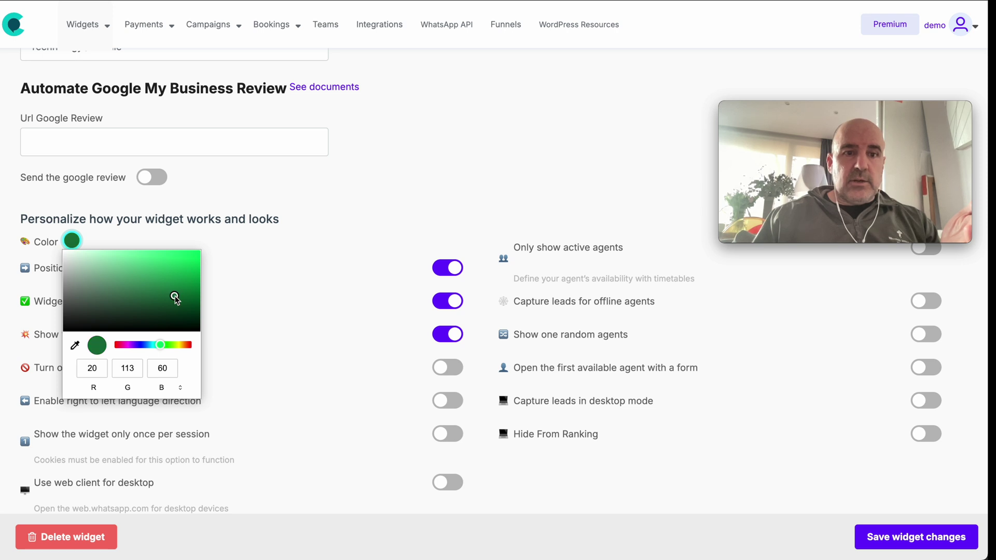
left_click_drag(168, 345, 144, 345)
left_click(179, 275)
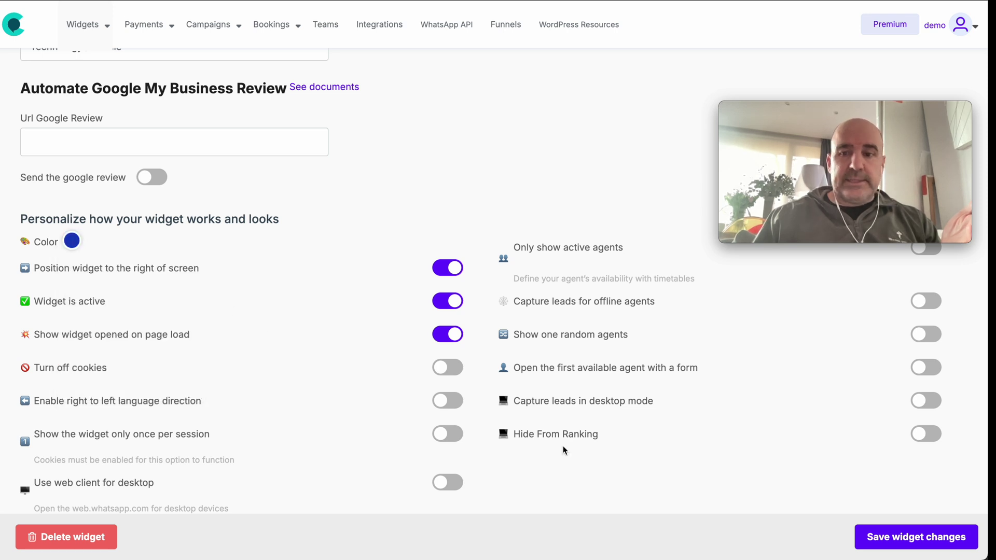
- Save the blue colour and check it in the test widget's contact form
left_click(855, 548)
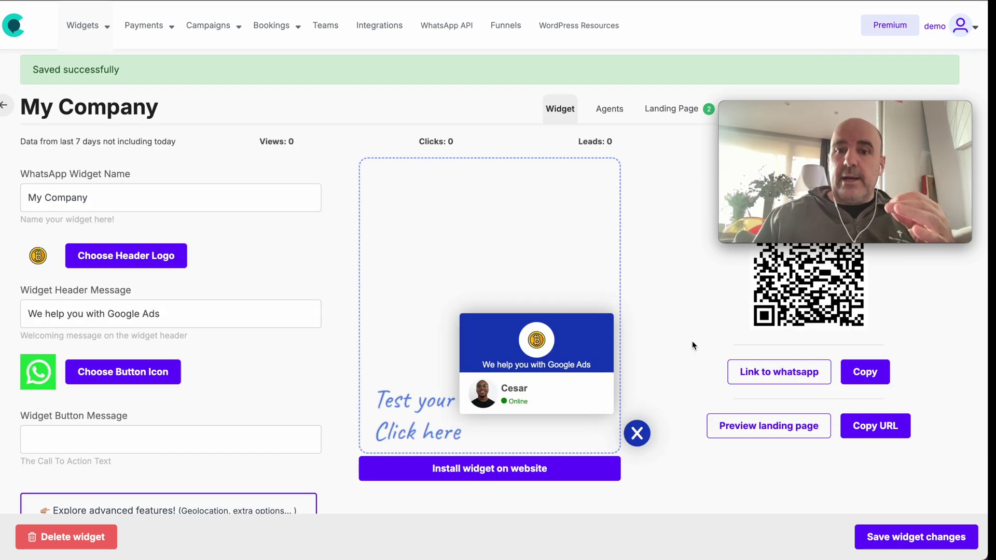
left_click(527, 395)
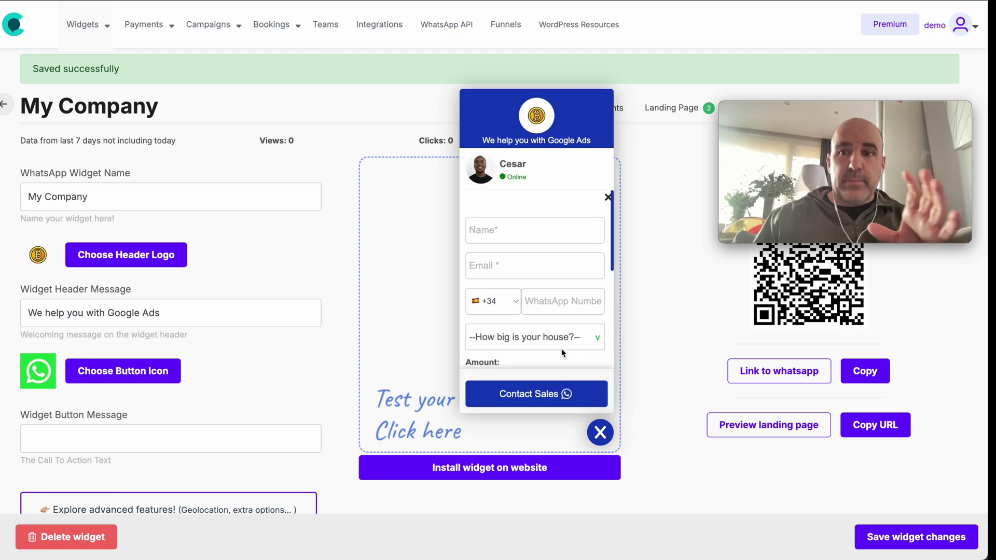
left_click(608, 198)
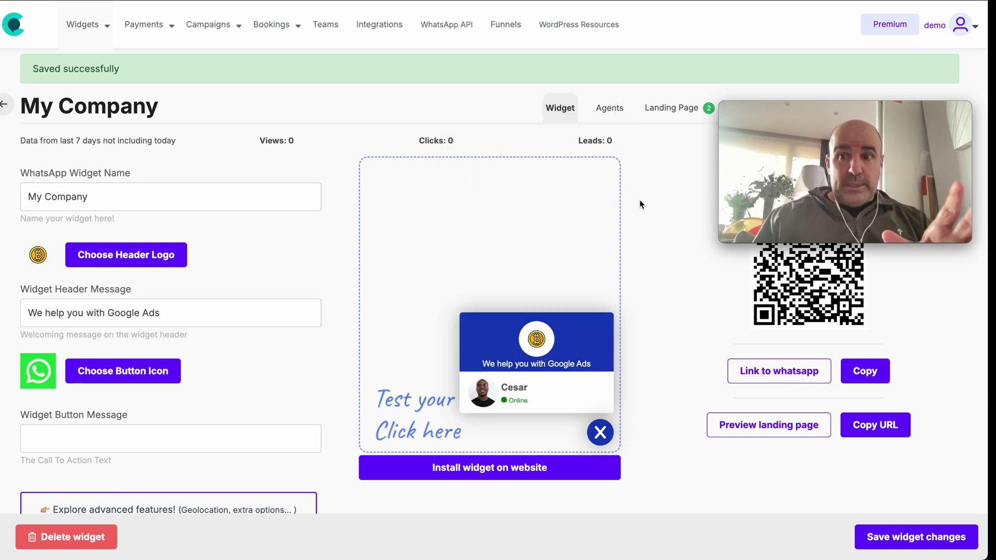